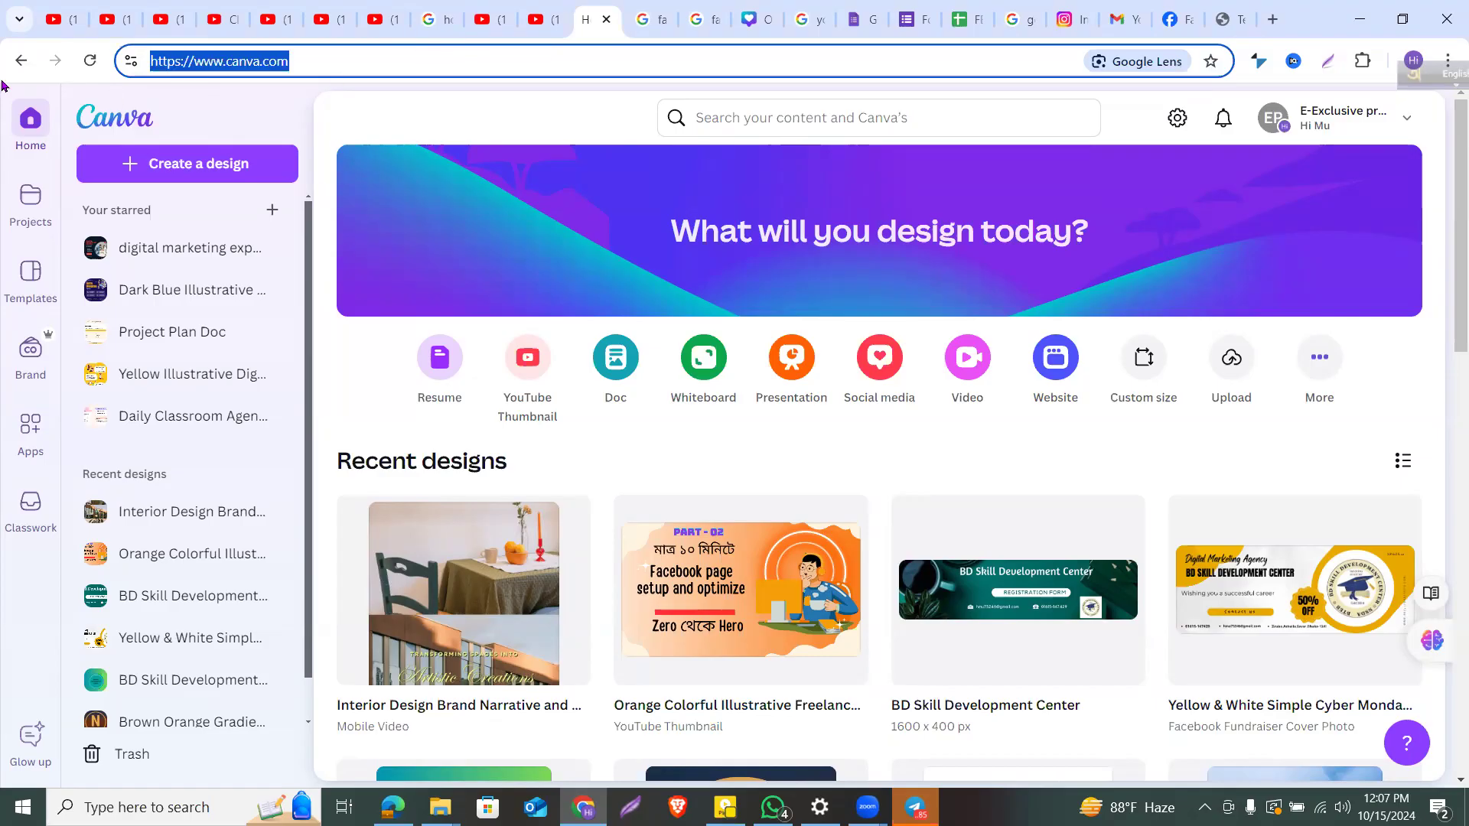
Step: Load canva.com and scroll around the Canva home page
{"action": "type", "text": "canva.com"}
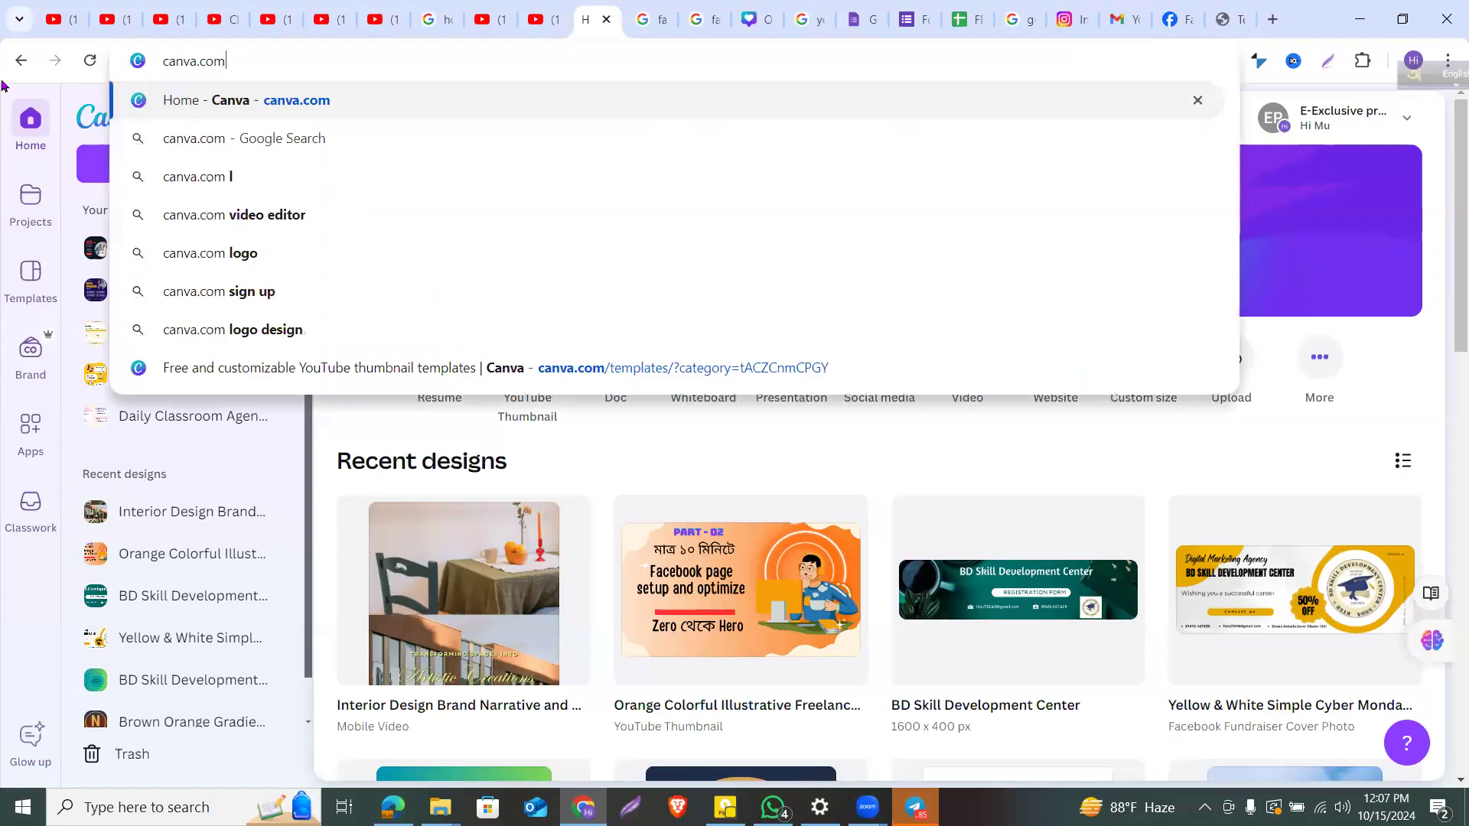
{"action": "key", "text": "Return"}
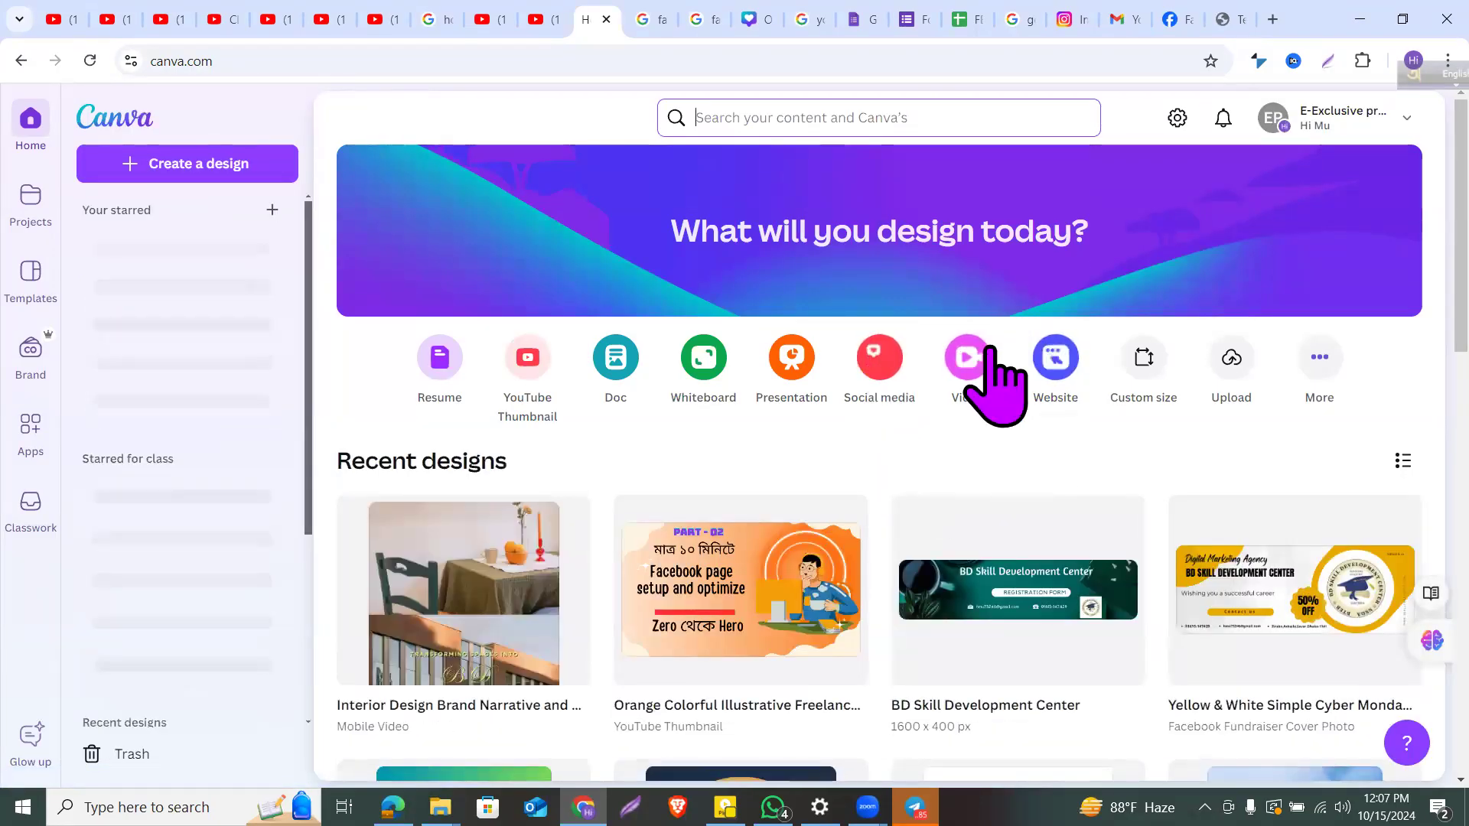
{"action": "scroll", "coordinate": [991, 350], "scroll_direction": "up", "scroll_amount": 5}
{"action": "scroll", "coordinate": [991, 350], "scroll_direction": "left", "scroll_amount": 5}
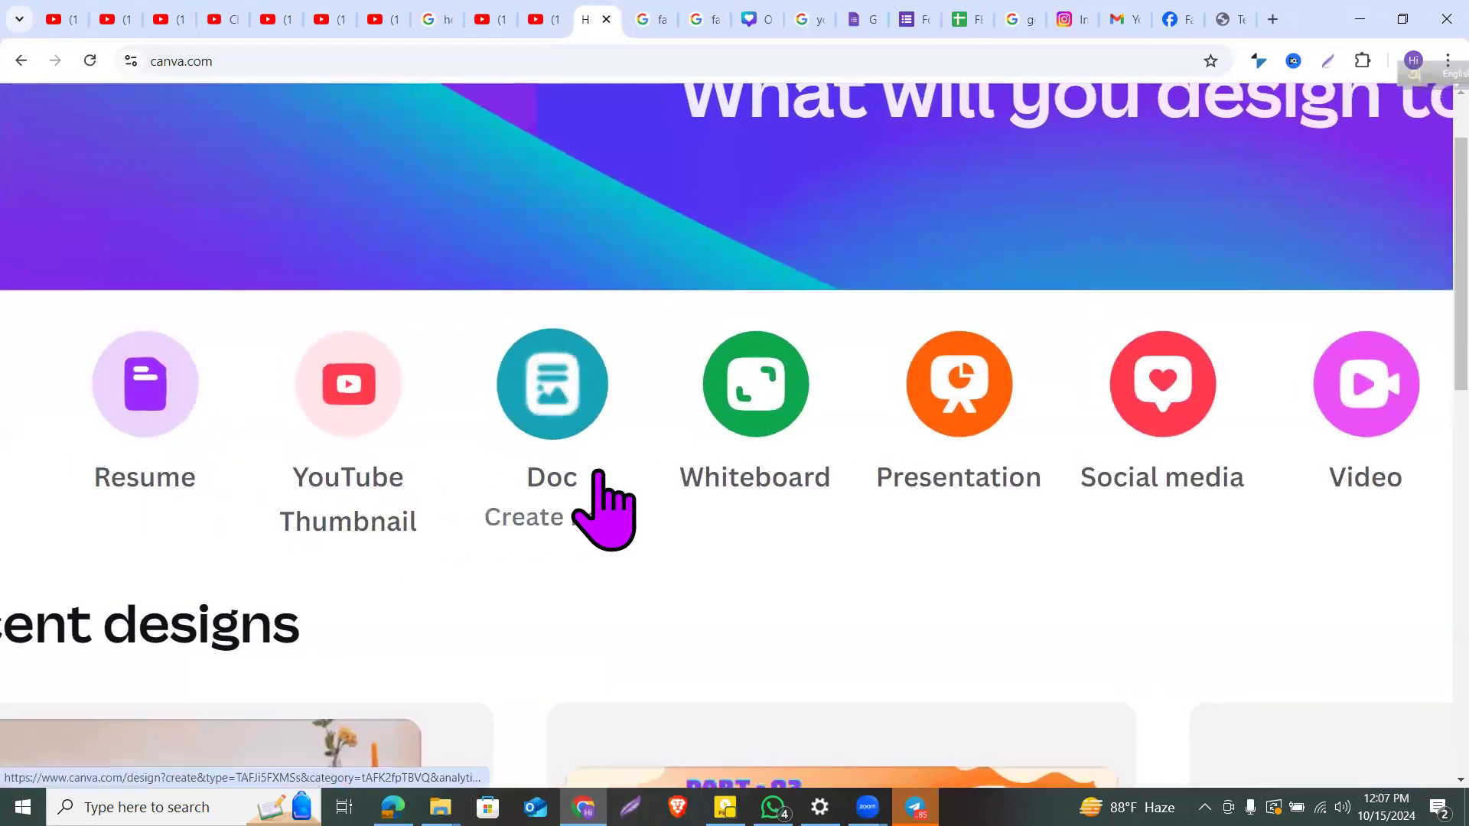
{"action": "scroll", "coordinate": [598, 471], "scroll_direction": "right", "scroll_amount": 1}
{"action": "scroll", "coordinate": [950, 459], "scroll_direction": "right", "scroll_amount": 4}
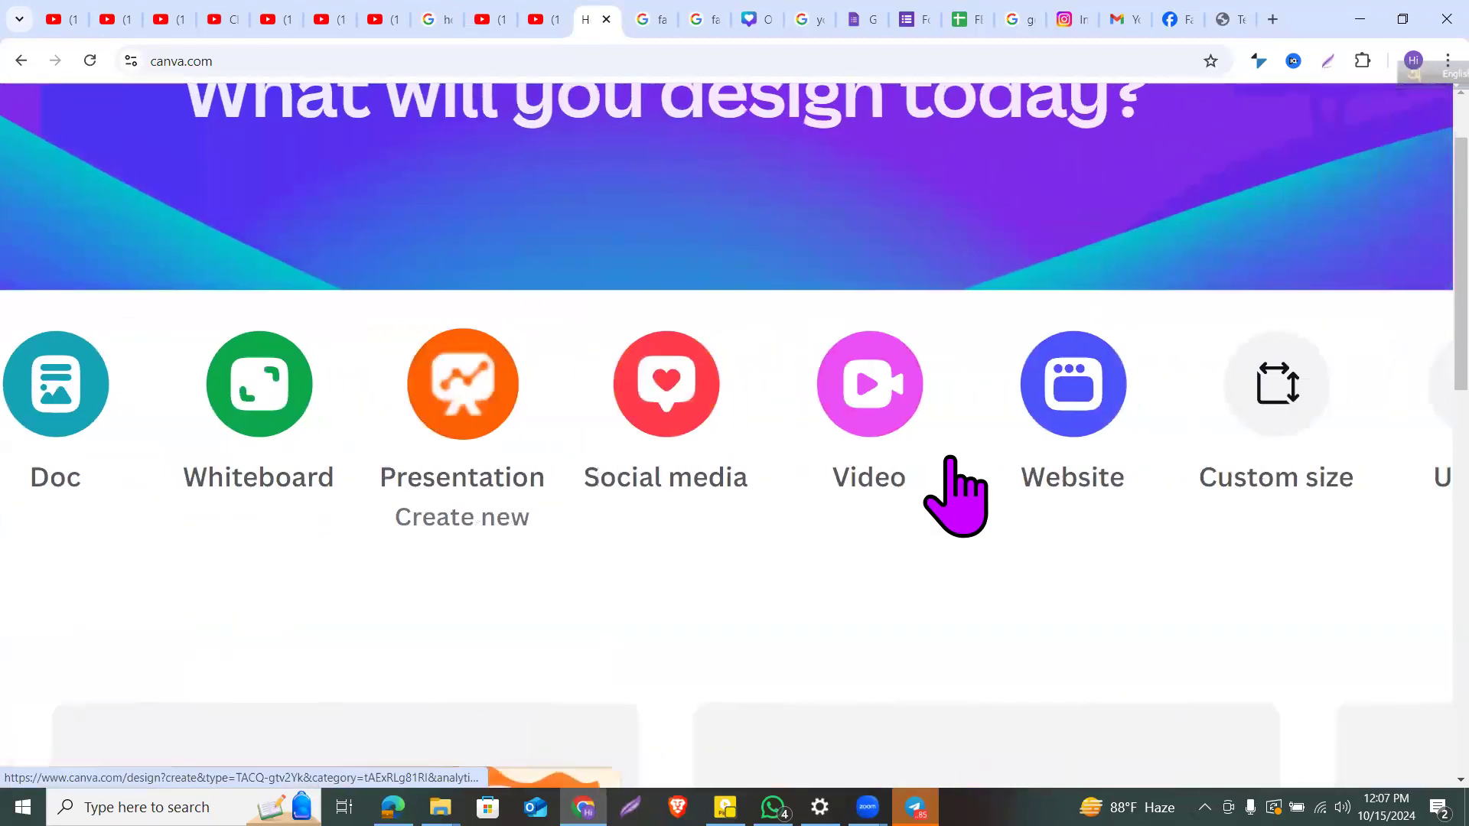
{"action": "scroll", "coordinate": [956, 496], "scroll_direction": "right", "scroll_amount": 2}
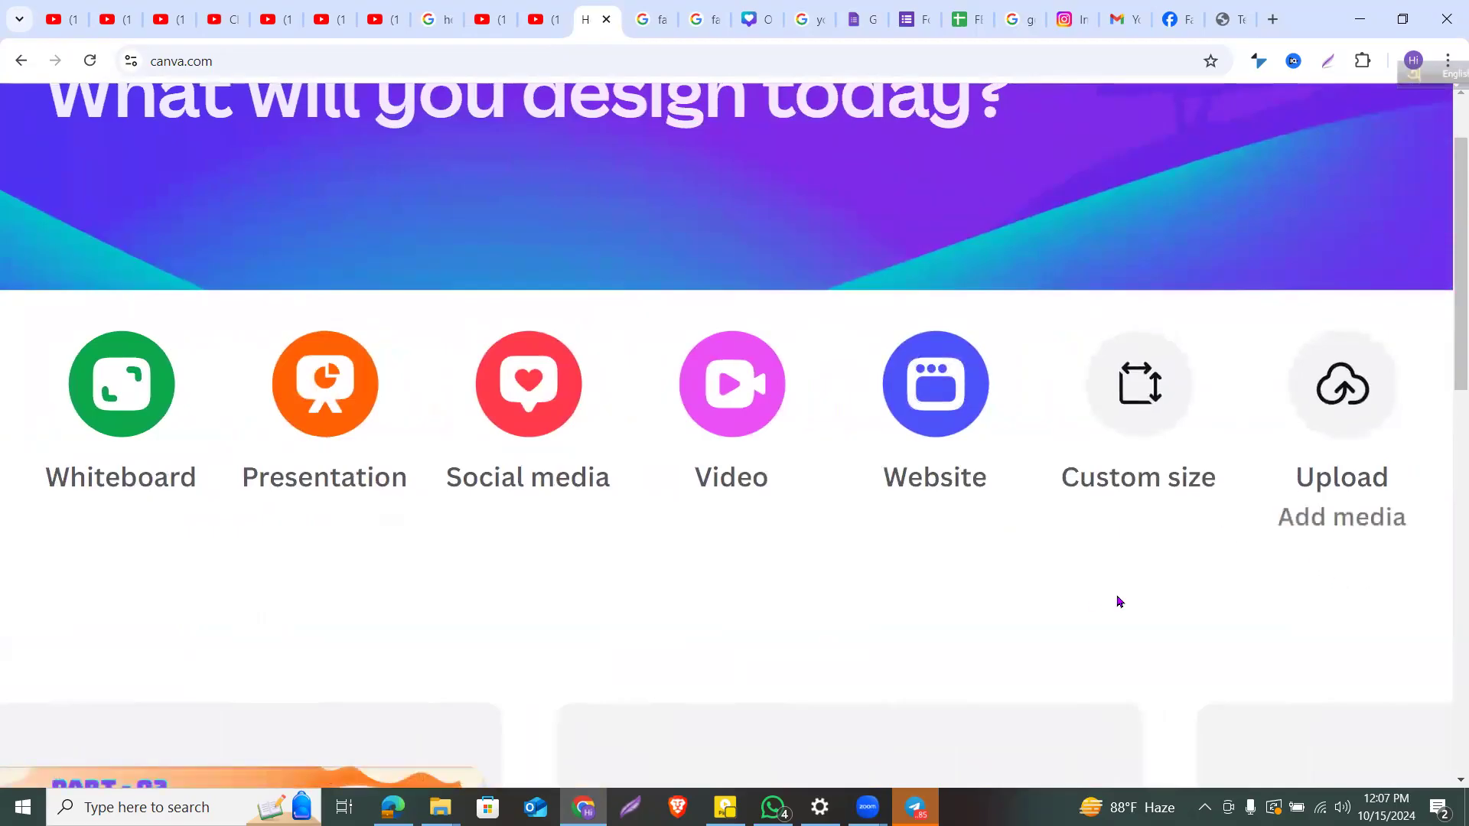
{"action": "scroll", "coordinate": [790, 428], "scroll_direction": "down", "scroll_amount": 3}
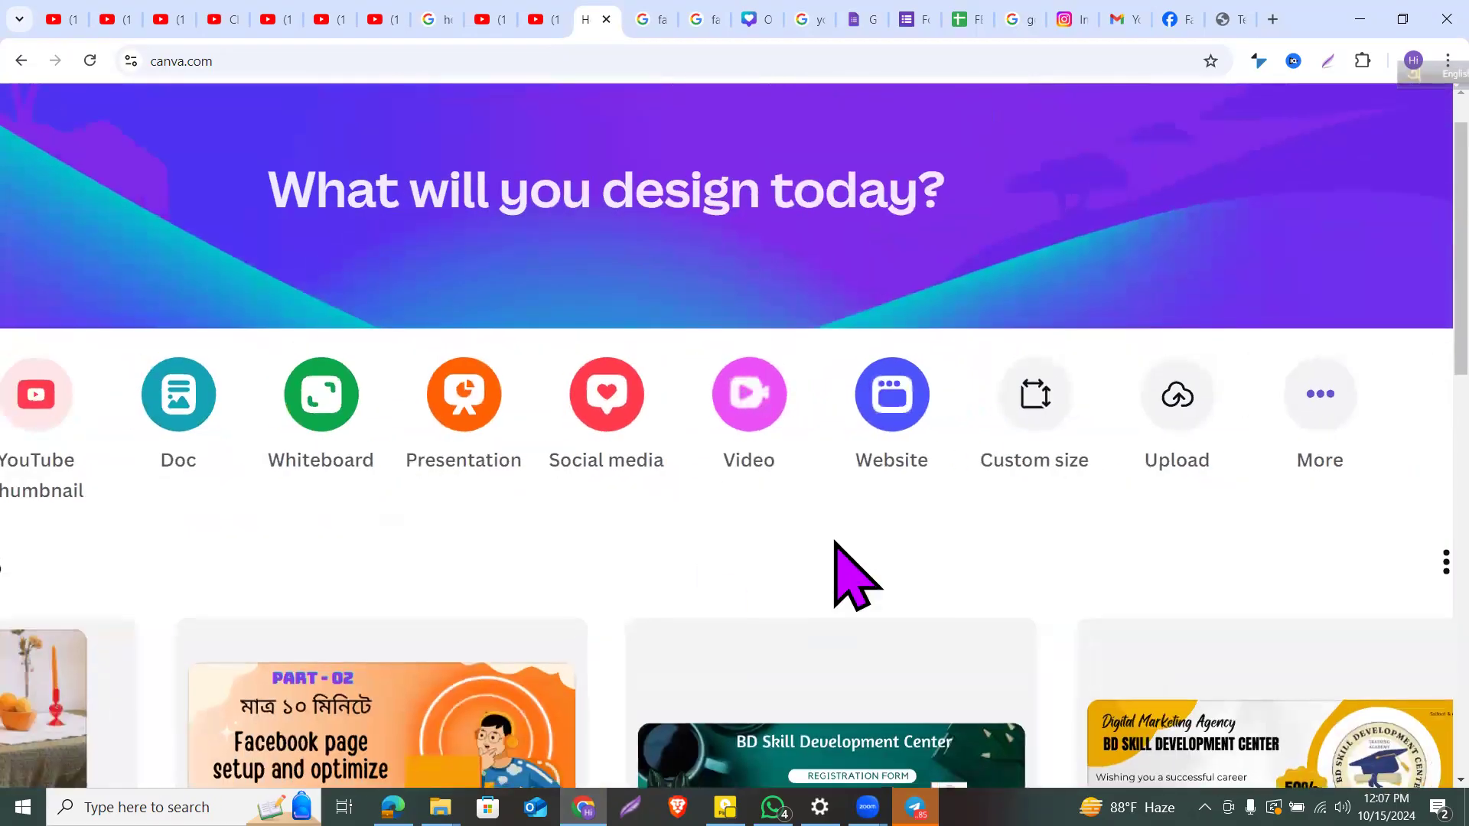
Step: Browse the Video formats carousel and start a blank Facebook Video design (1080 × 1080 px)
{"action": "left_click", "coordinate": [731, 432]}
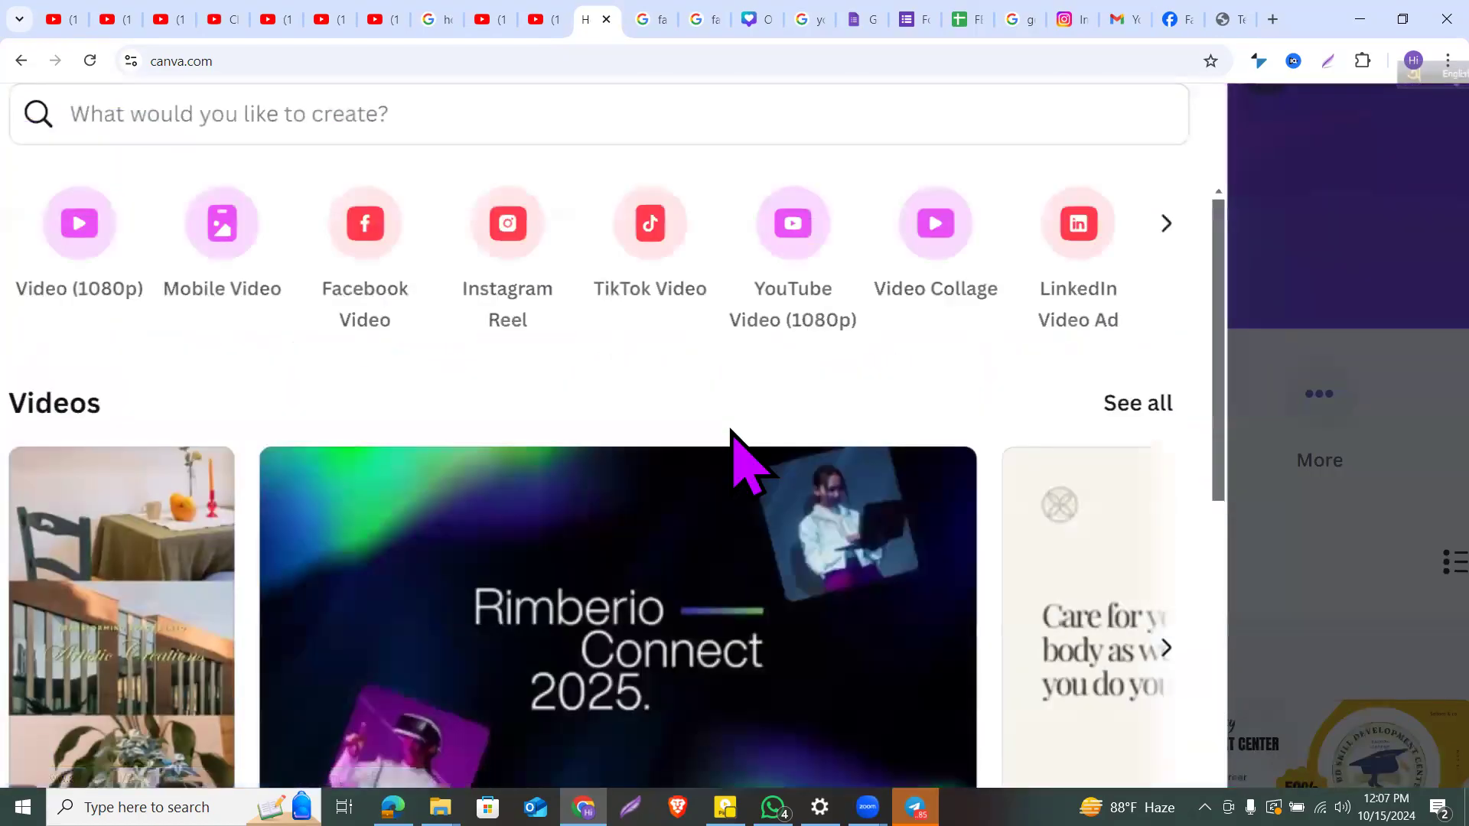
{"action": "scroll", "coordinate": [731, 430], "scroll_direction": "down", "scroll_amount": 3}
{"action": "scroll", "coordinate": [731, 432], "scroll_direction": "down", "scroll_amount": 2}
{"action": "scroll", "coordinate": [737, 463], "scroll_direction": "up", "scroll_amount": 2}
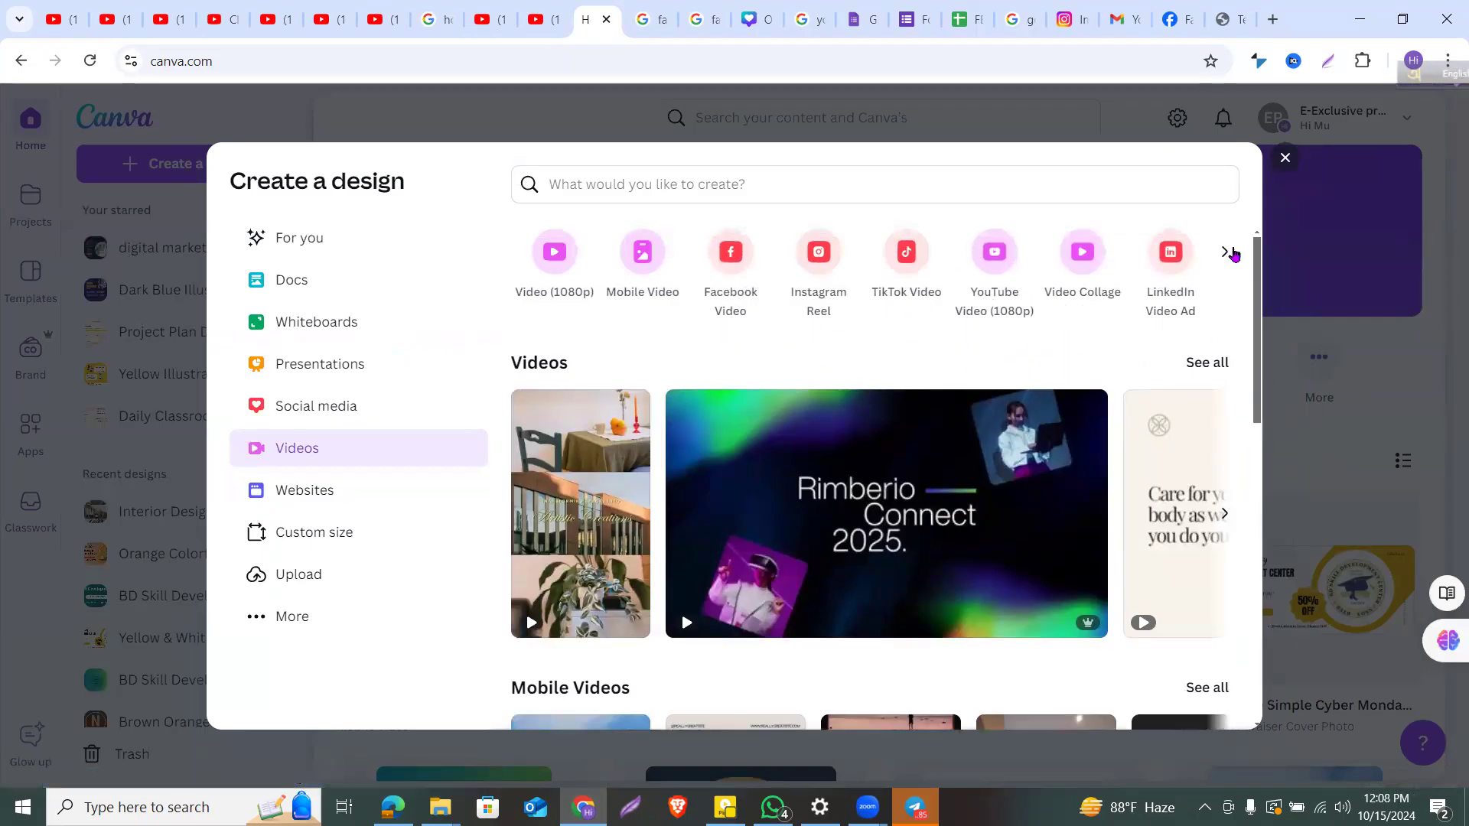
{"action": "left_click", "coordinate": [1226, 251]}
{"action": "scroll", "coordinate": [834, 551], "scroll_direction": "down", "scroll_amount": 5}
{"action": "scroll", "coordinate": [834, 551], "scroll_direction": "up", "scroll_amount": 5}
{"action": "scroll", "coordinate": [830, 544], "scroll_direction": "down", "scroll_amount": 1}
{"action": "scroll", "coordinate": [842, 558], "scroll_direction": "up", "scroll_amount": 1}
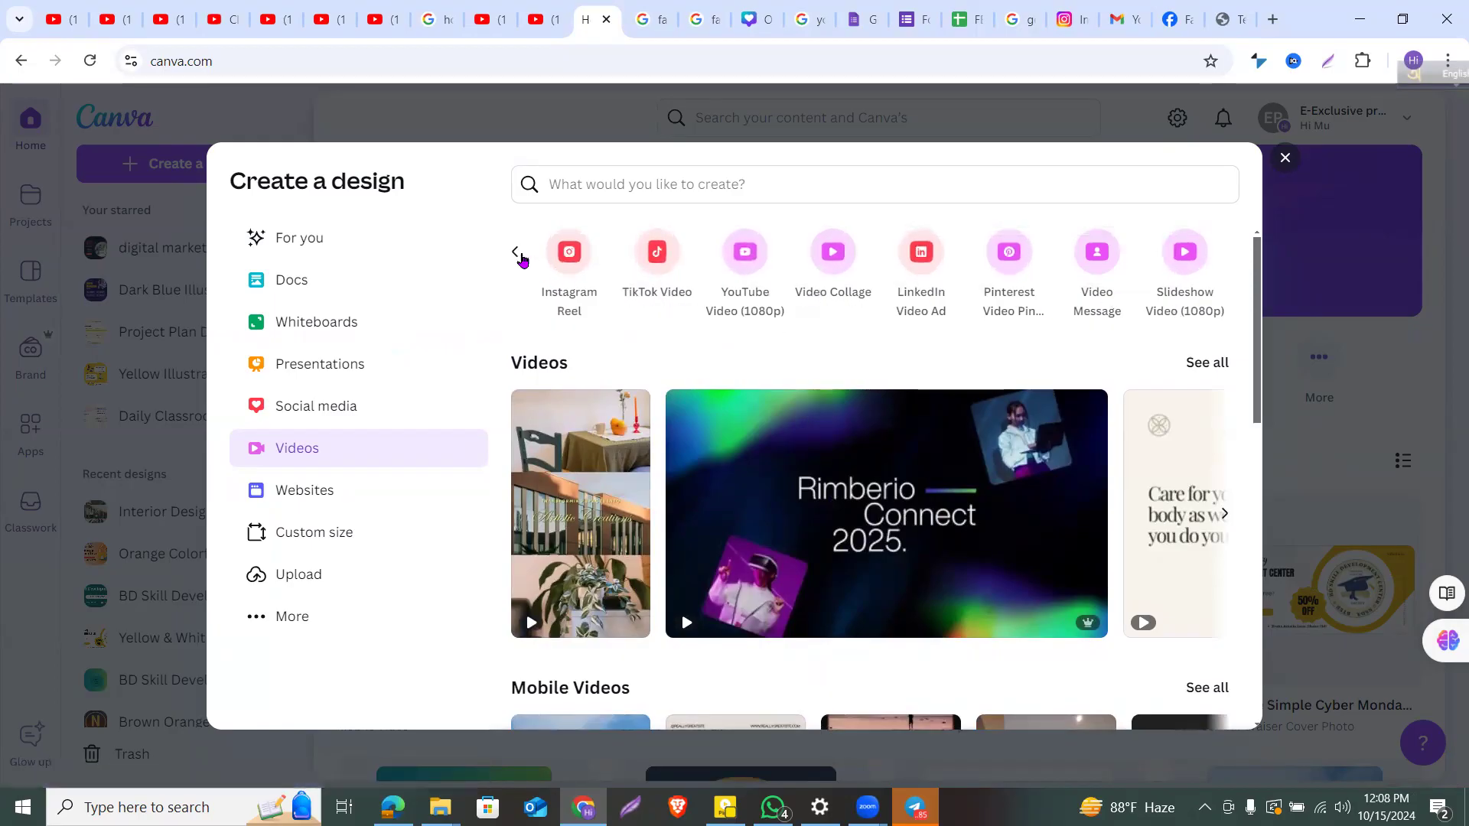
{"action": "left_click", "coordinate": [517, 254]}
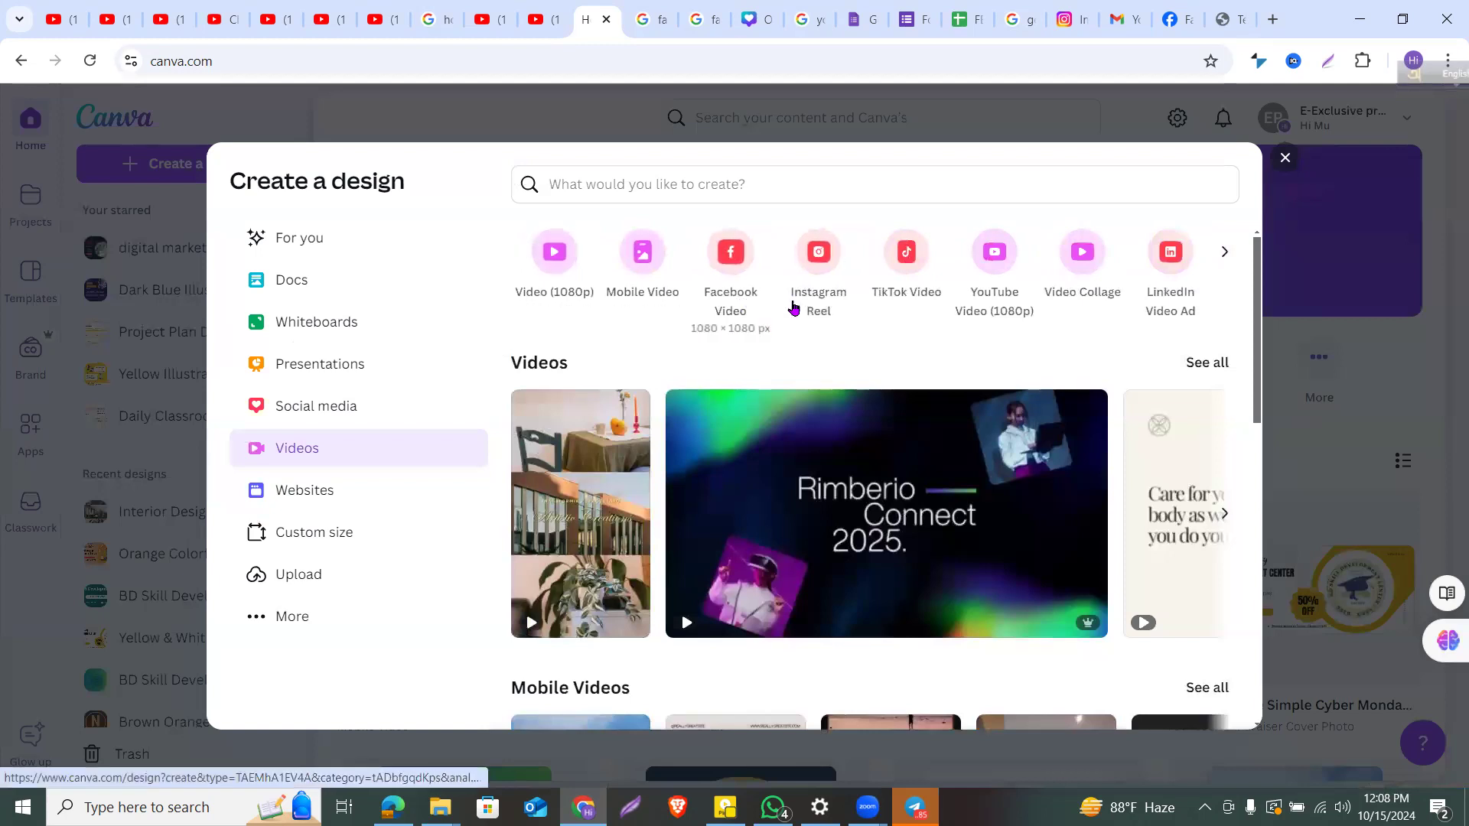
{"action": "scroll", "coordinate": [733, 268], "scroll_direction": "down", "scroll_amount": 1}
{"action": "scroll", "coordinate": [739, 268], "scroll_direction": "up", "scroll_amount": 1}
{"action": "left_click", "coordinate": [739, 294]}
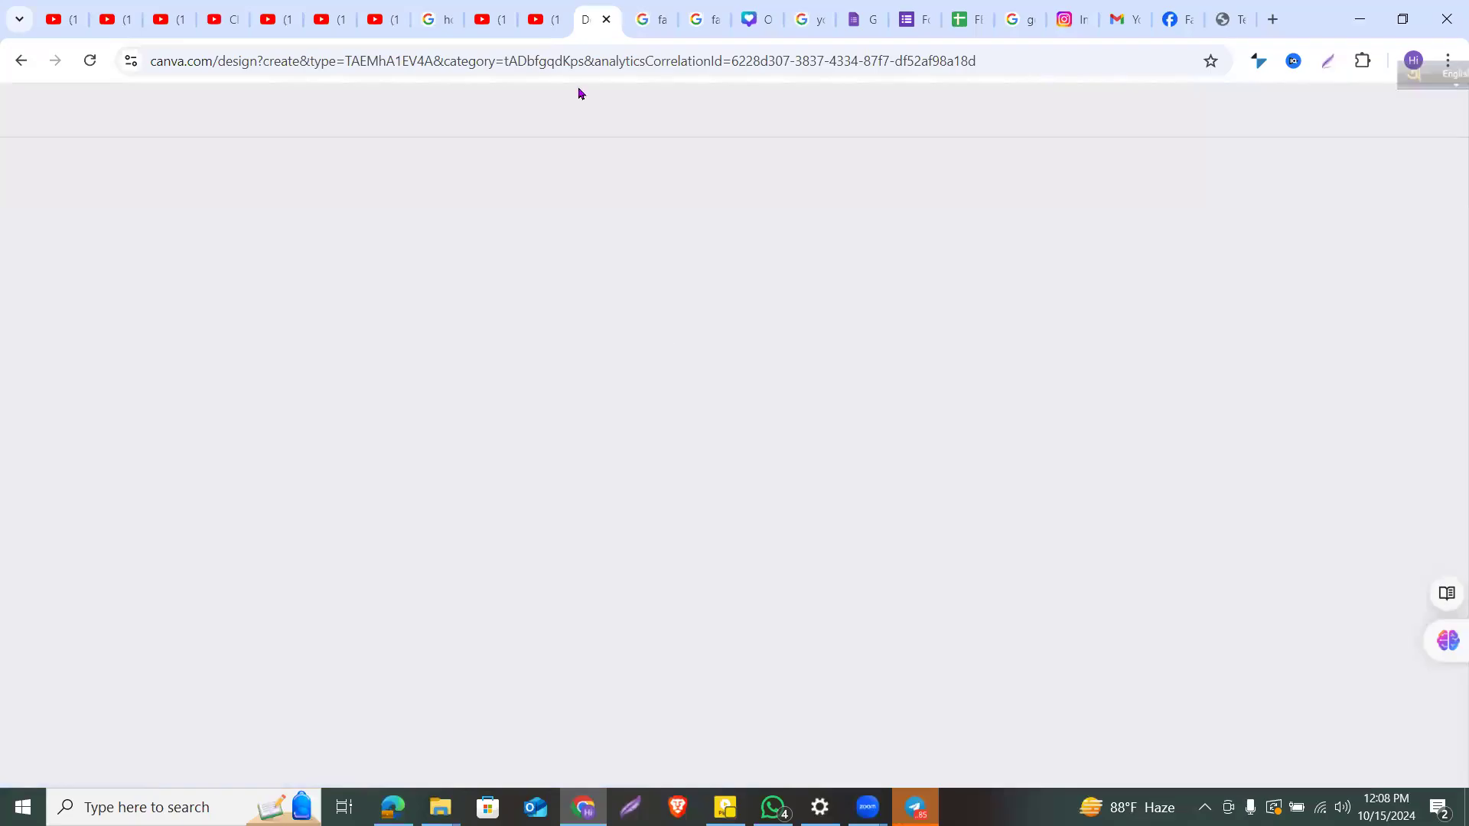
Step: Check the Facebook video post size search results, then return to the Untitled Canva design
{"action": "left_click", "coordinate": [563, 10]}
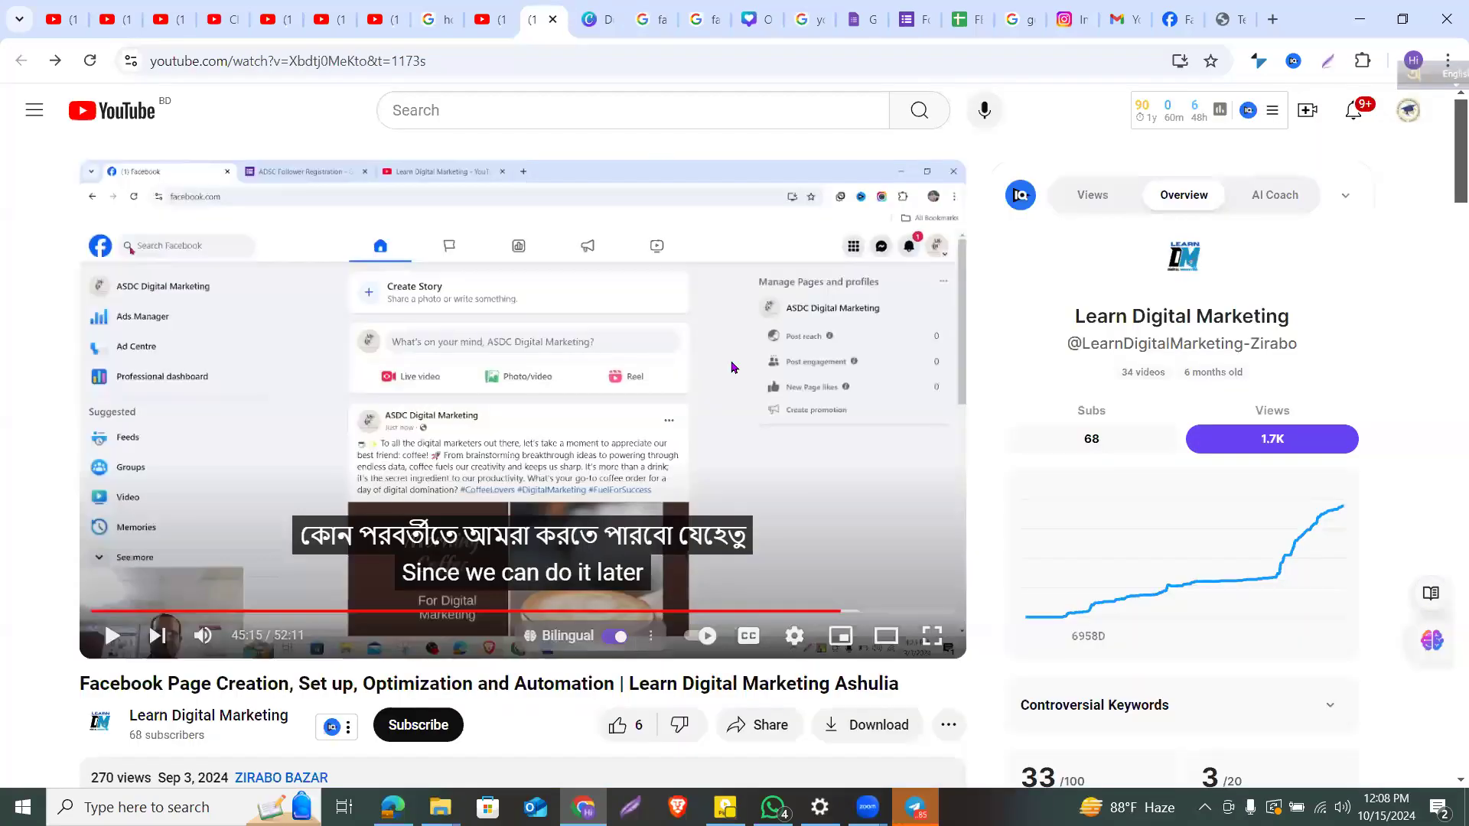
{"action": "left_click", "coordinate": [602, 19]}
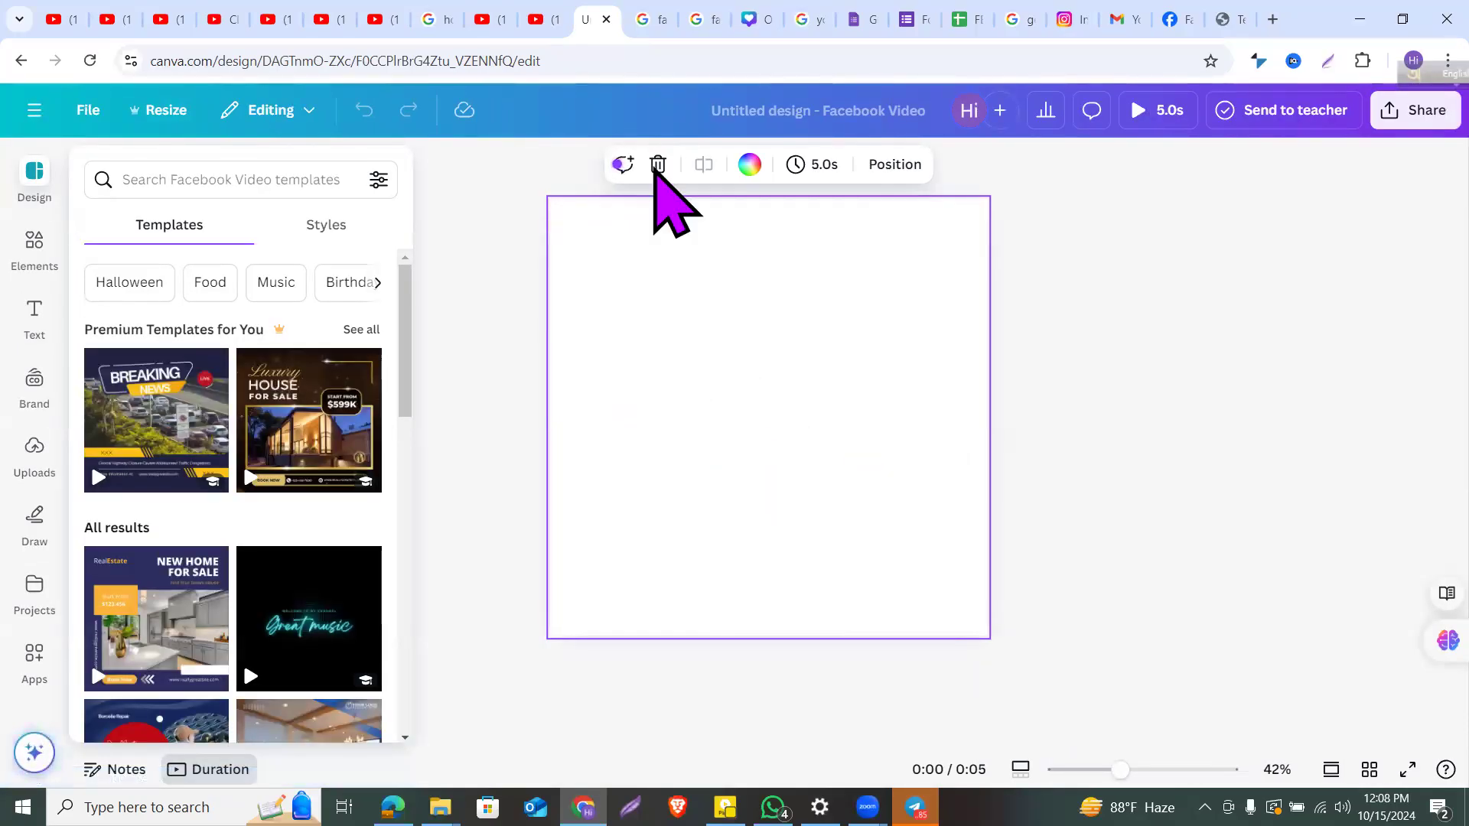
{"action": "left_click", "coordinate": [666, 13]}
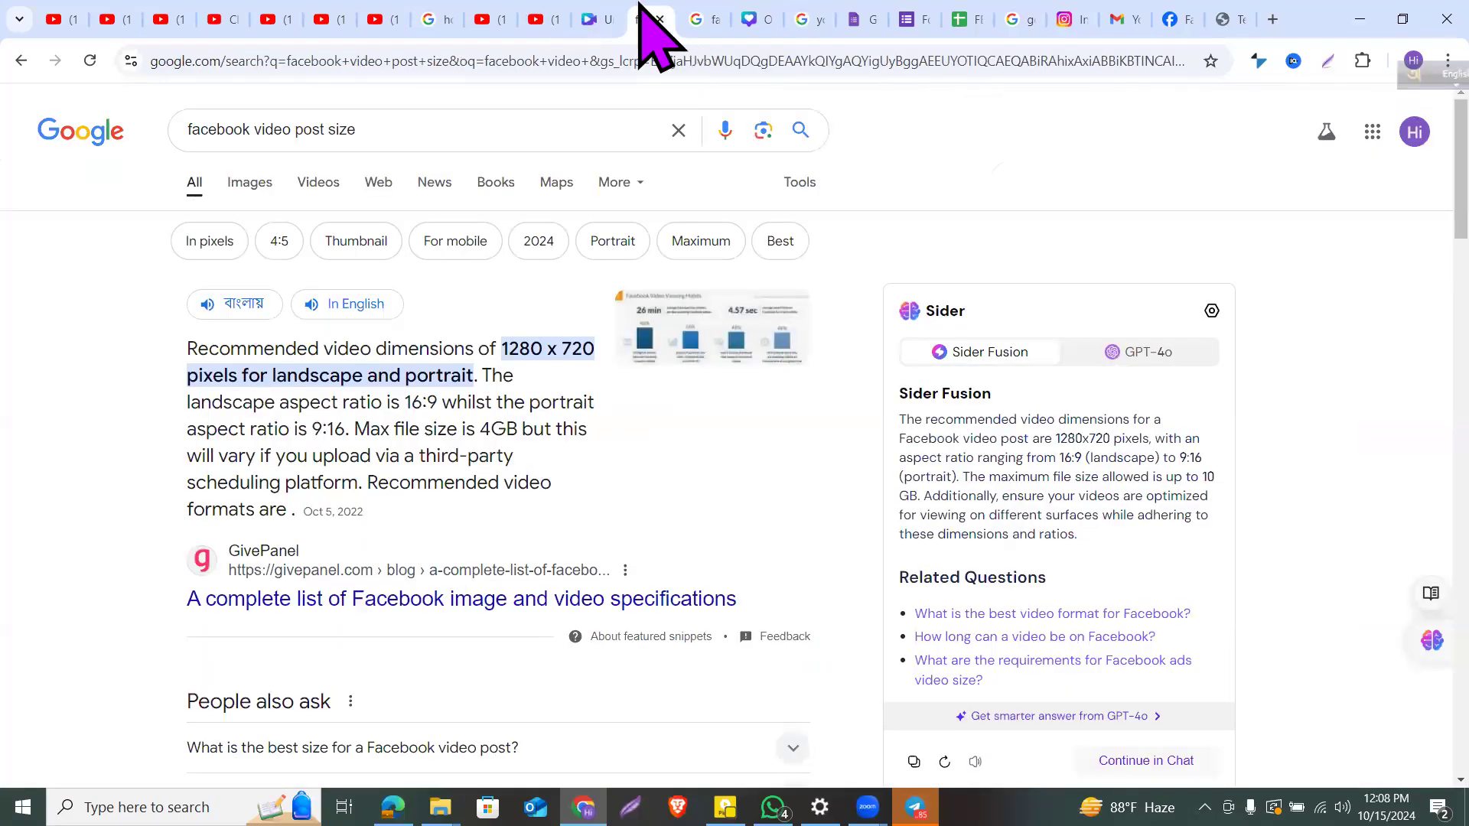
{"action": "left_click", "coordinate": [606, 17]}
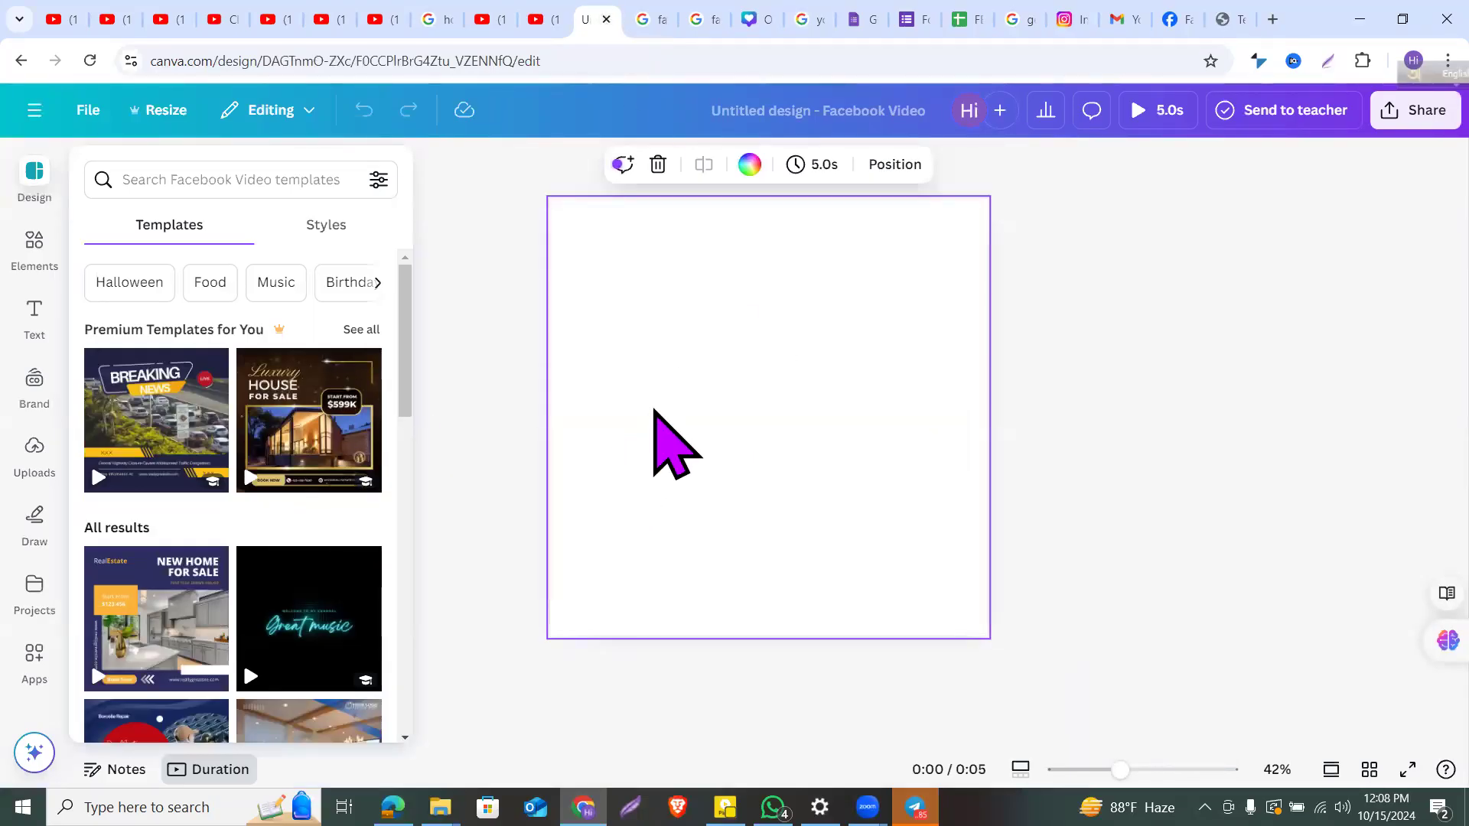
Step: Apply the 'Dark Blue and Orange Modern Graphic Design Services Facebook Video' template
{"action": "scroll", "coordinate": [295, 517], "scroll_direction": "down", "scroll_amount": 10}
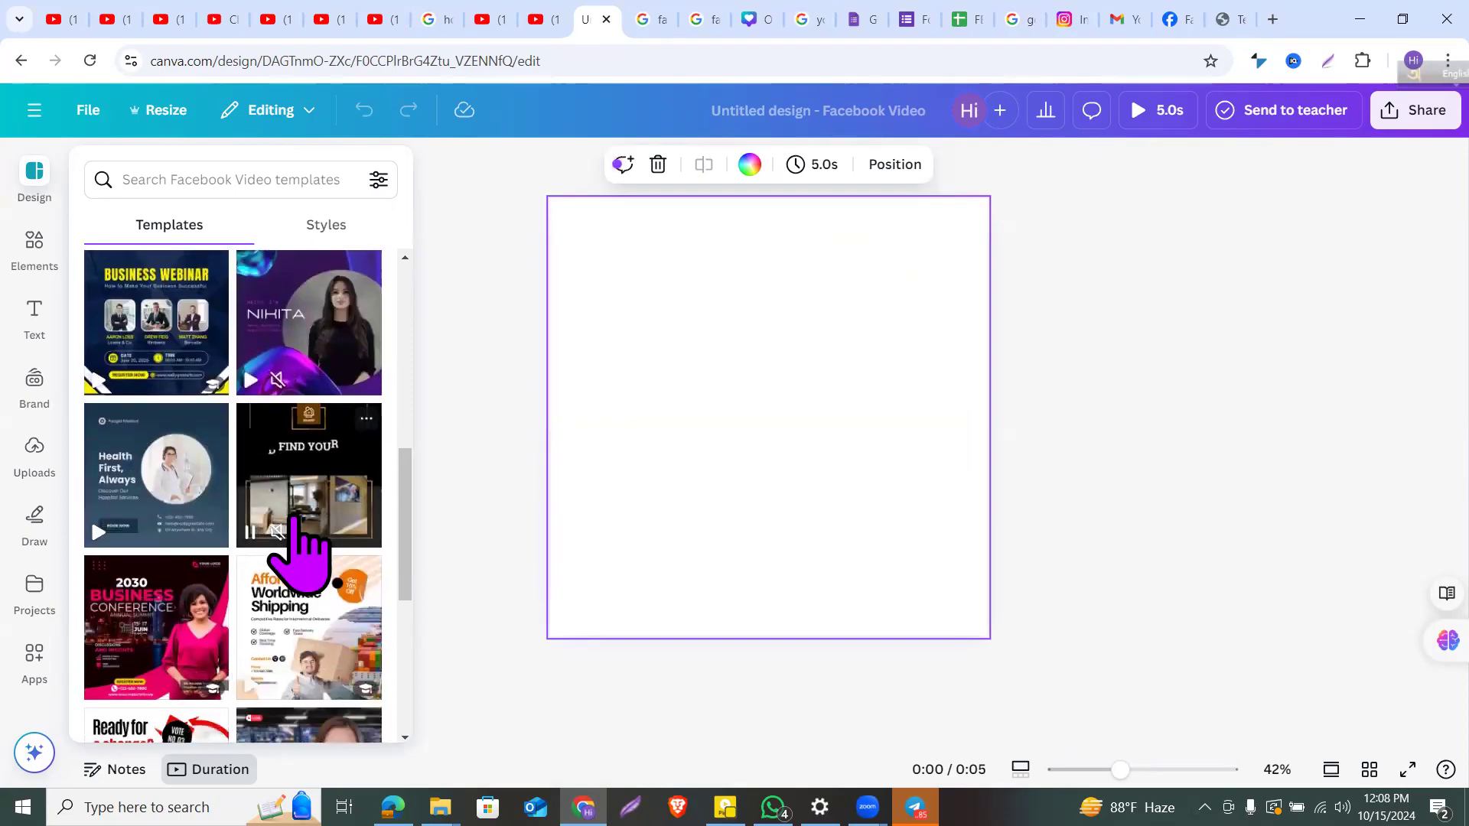
{"action": "scroll", "coordinate": [295, 520], "scroll_direction": "down", "scroll_amount": 2}
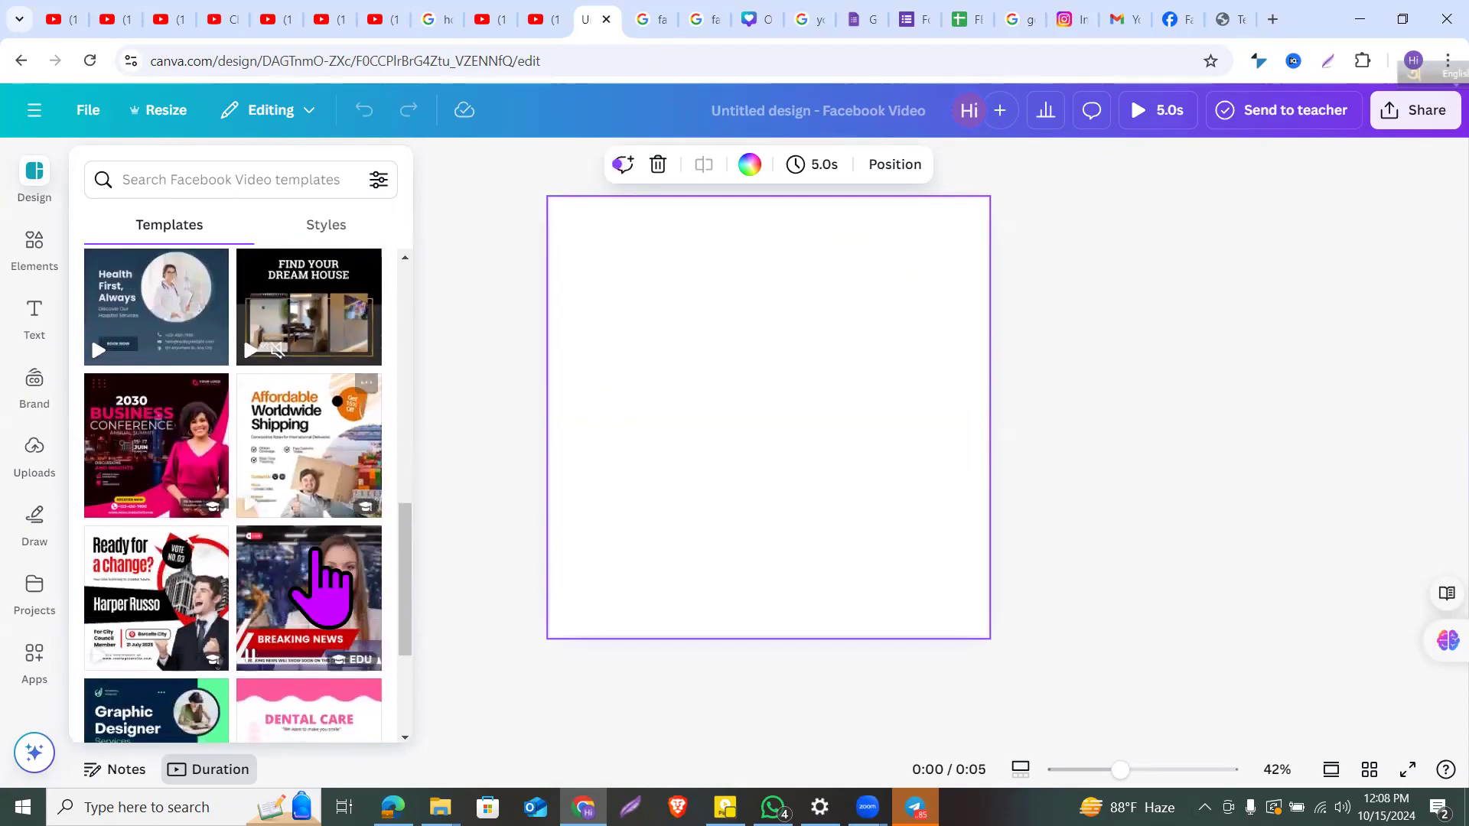
{"action": "scroll", "coordinate": [342, 612], "scroll_direction": "down", "scroll_amount": 3}
{"action": "scroll", "coordinate": [342, 608], "scroll_direction": "down", "scroll_amount": 7}
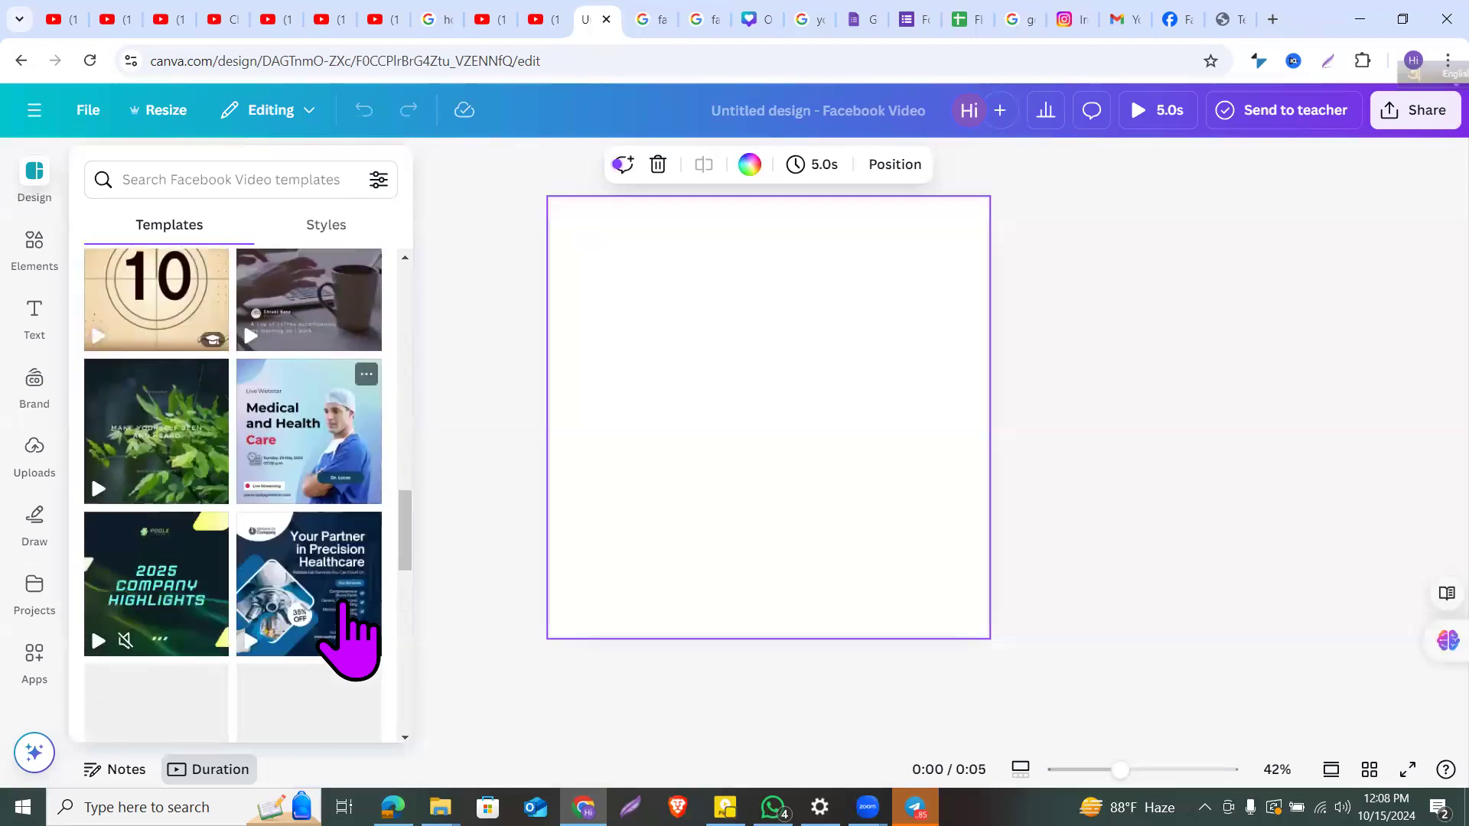
{"action": "scroll", "coordinate": [348, 635], "scroll_direction": "down", "scroll_amount": 3}
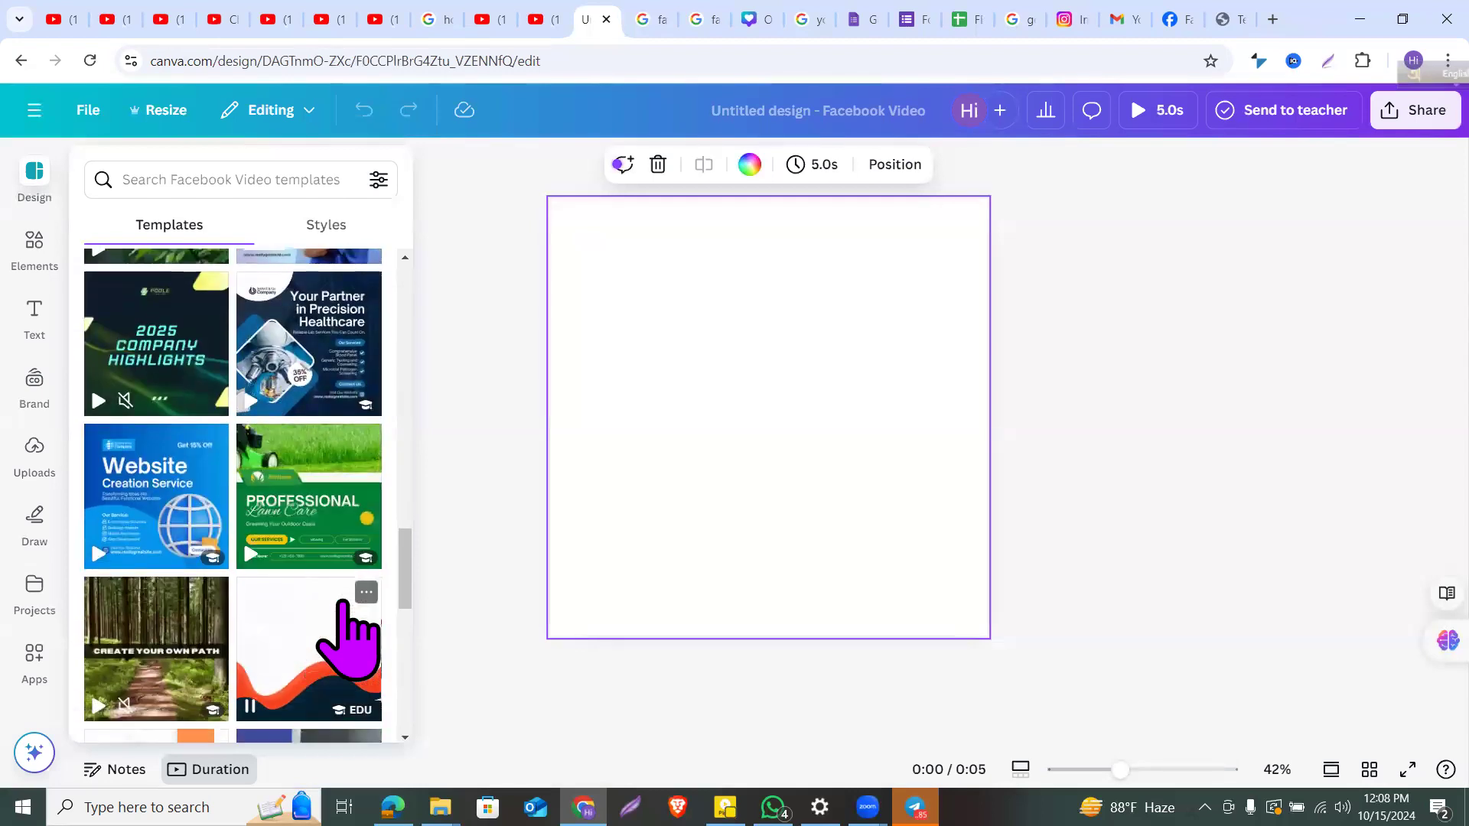
{"action": "scroll", "coordinate": [348, 635], "scroll_direction": "down", "scroll_amount": 3}
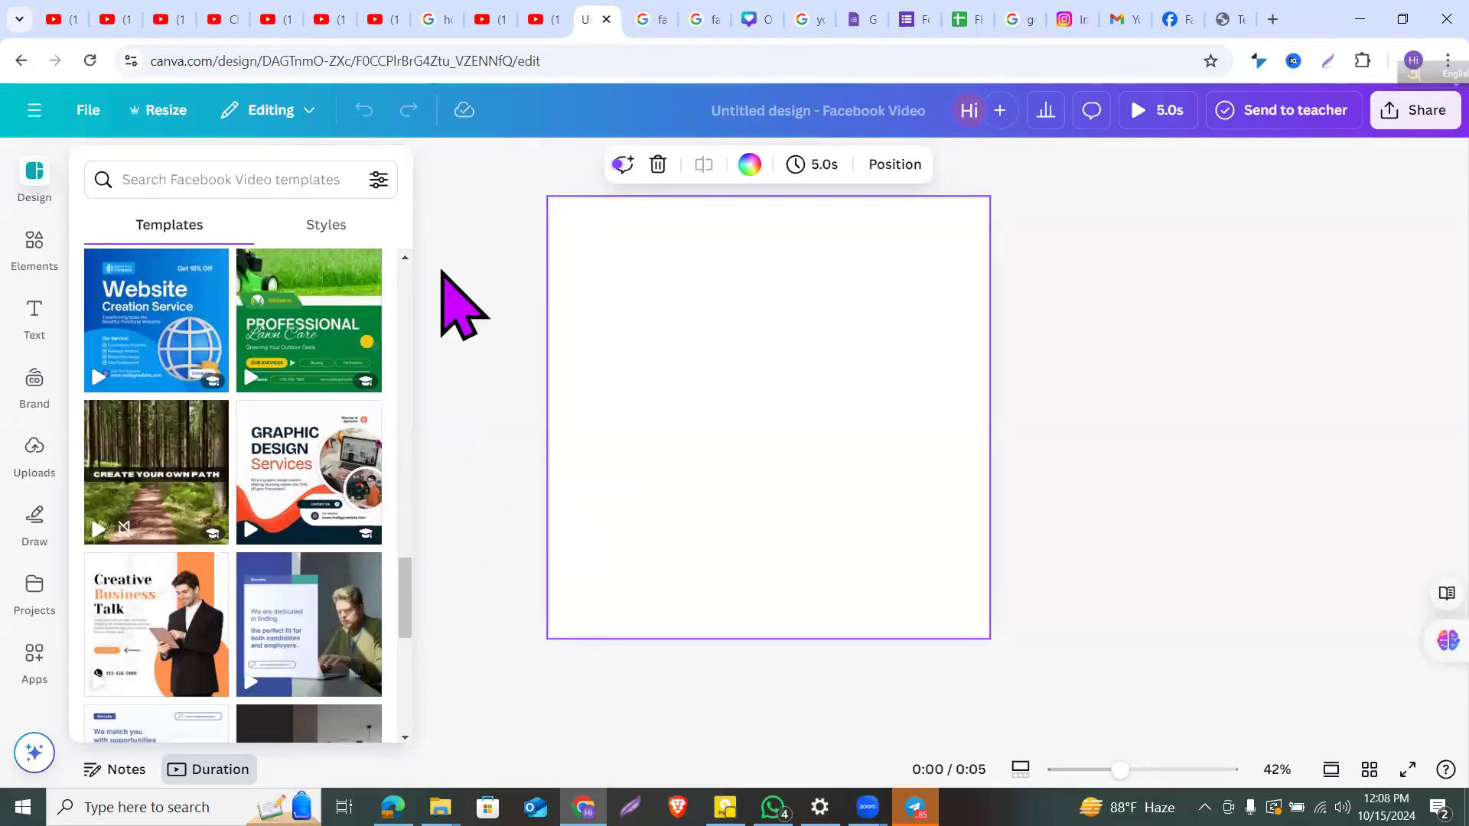
{"action": "scroll", "coordinate": [275, 458], "scroll_direction": "down", "scroll_amount": 3}
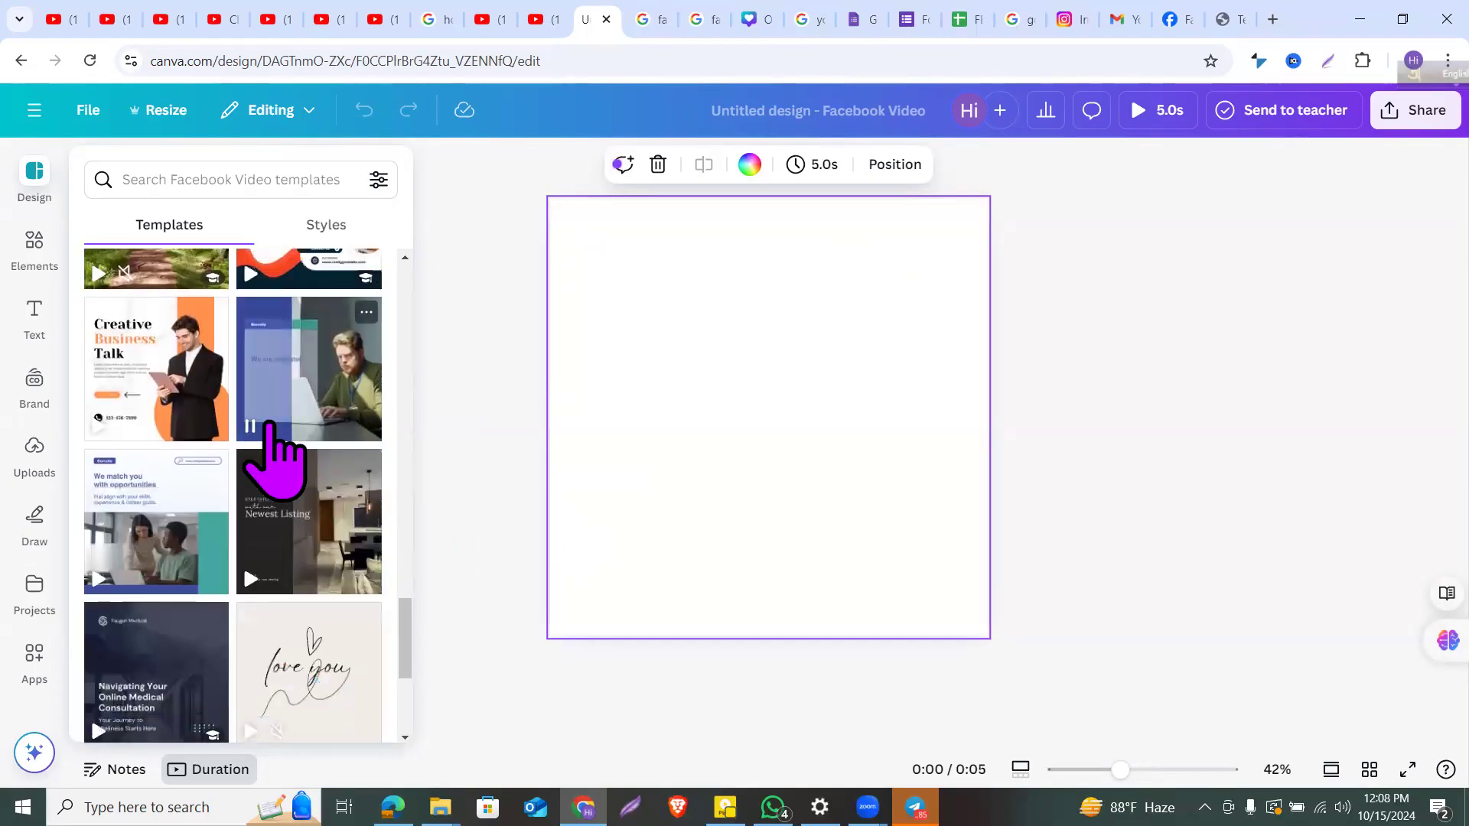
{"action": "scroll", "coordinate": [272, 428], "scroll_direction": "up", "scroll_amount": 2}
{"action": "left_click", "coordinate": [287, 440]}
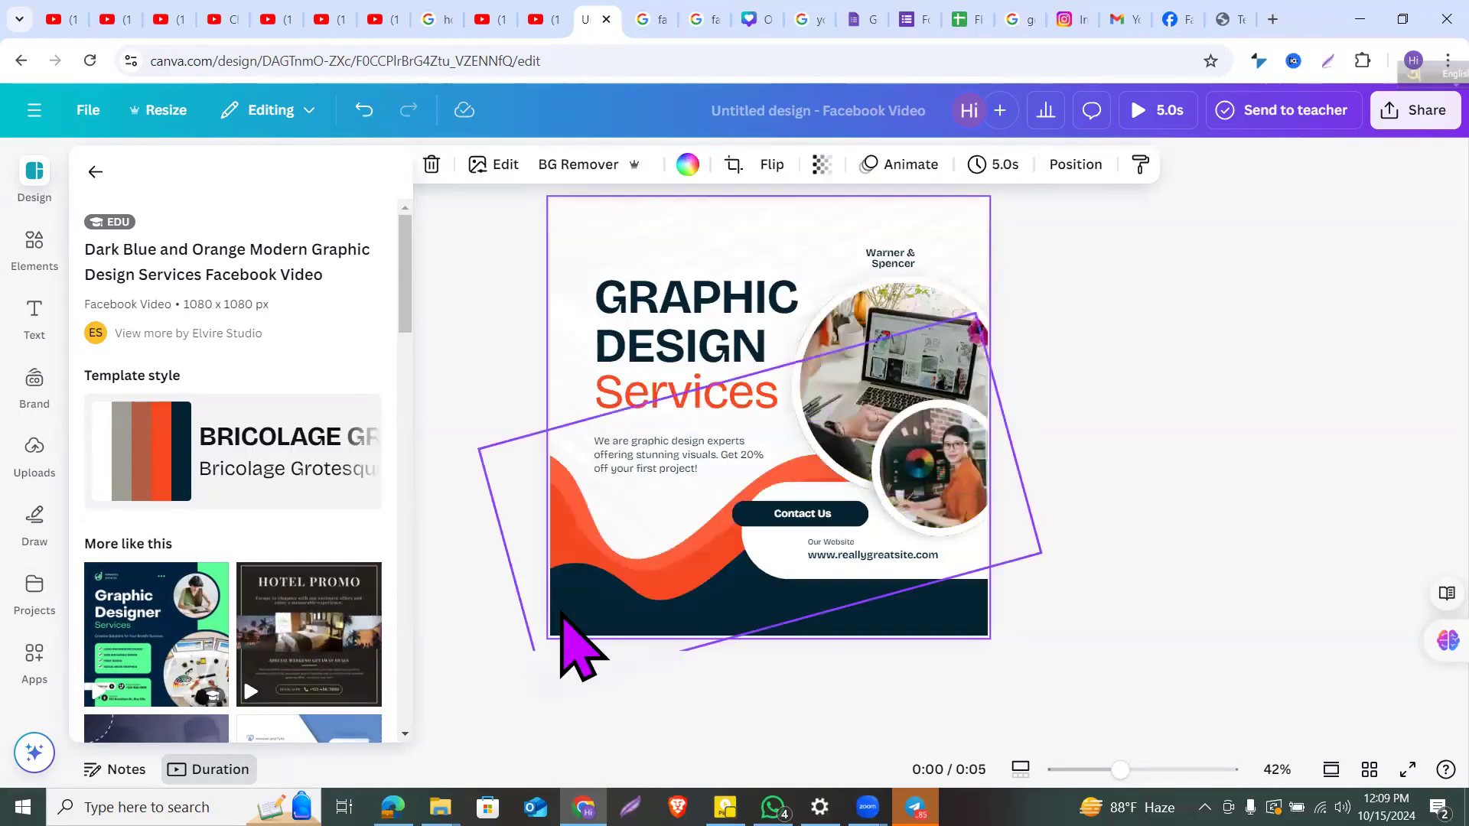
Step: Change the GRAPHIC DESIGN headline text to 'DIGITAL MARKETING'
{"action": "left_click", "coordinate": [1125, 538]}
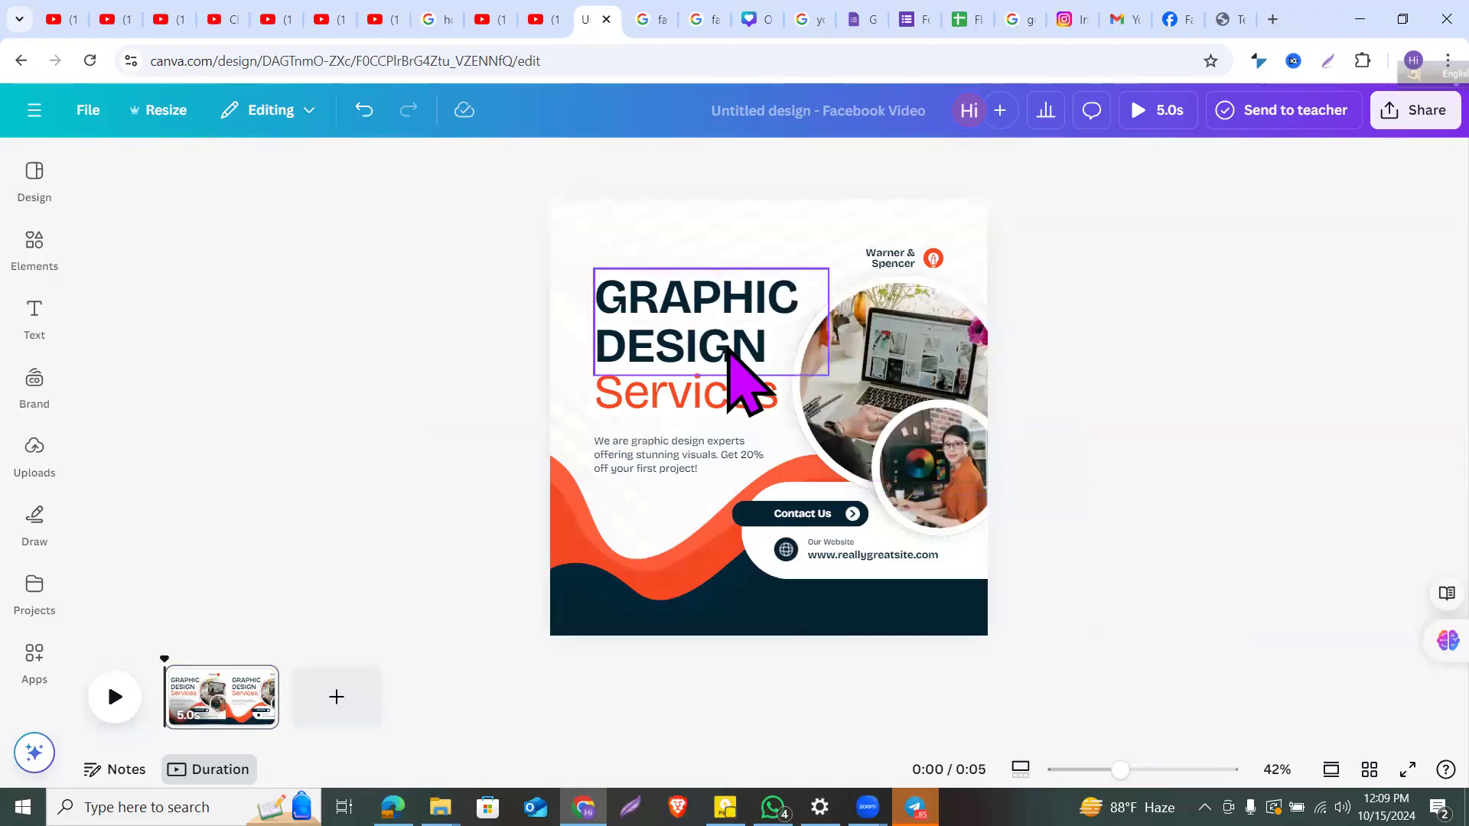
{"action": "double_click", "coordinate": [728, 351]}
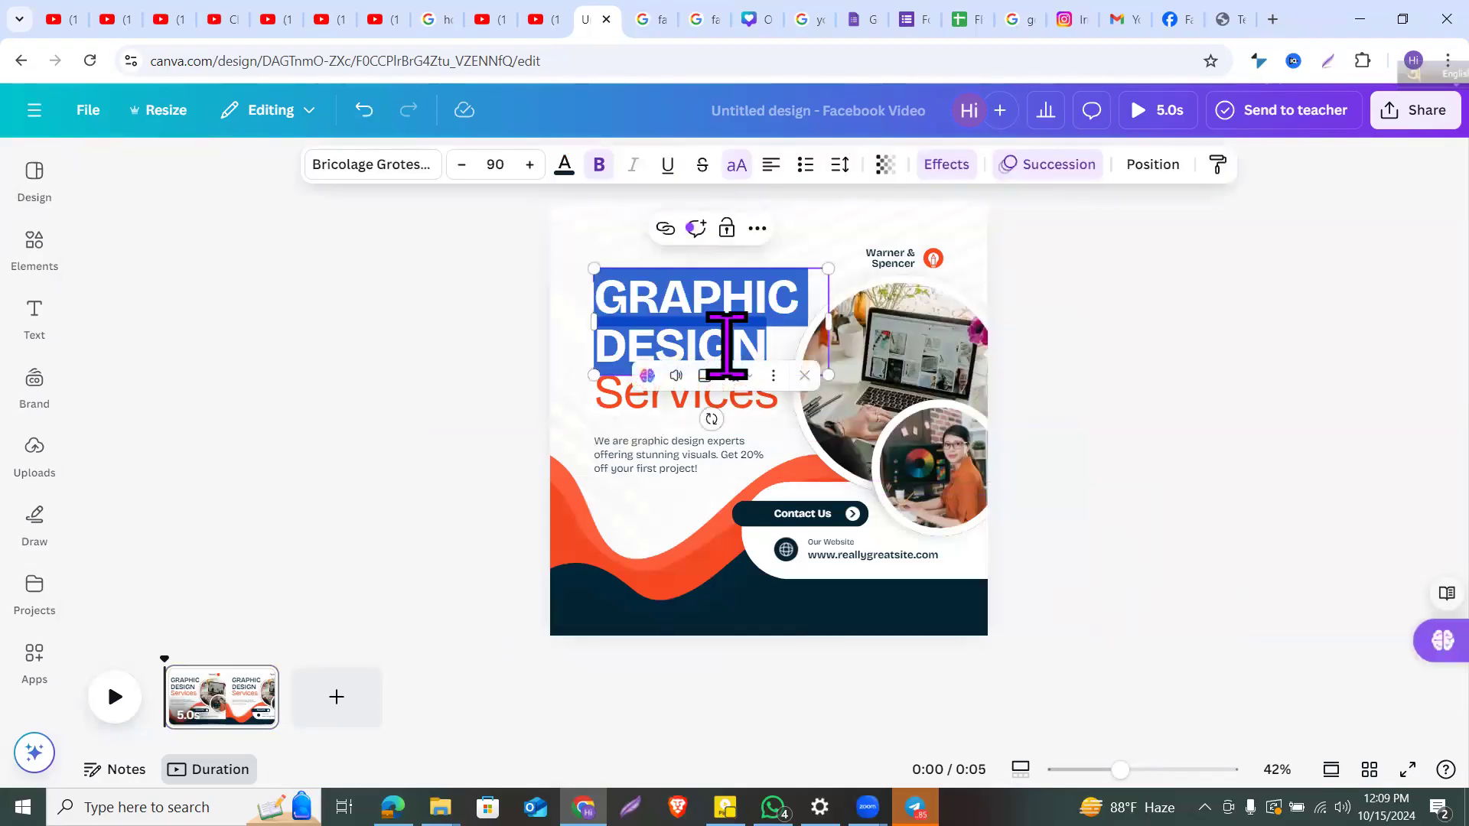
{"action": "type", "text": "DIGITA"}
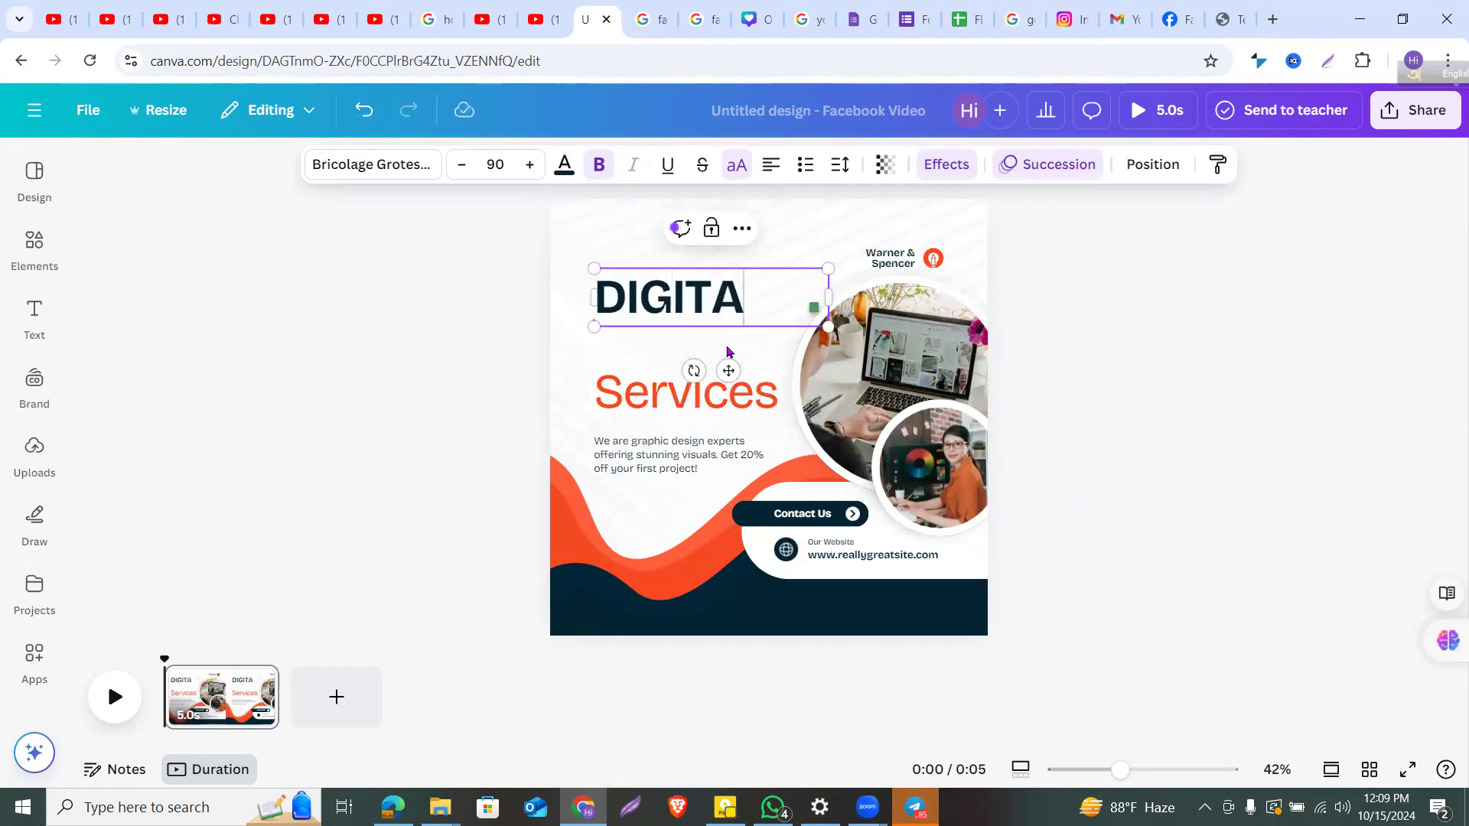
{"action": "type", "text": "L MAR"}
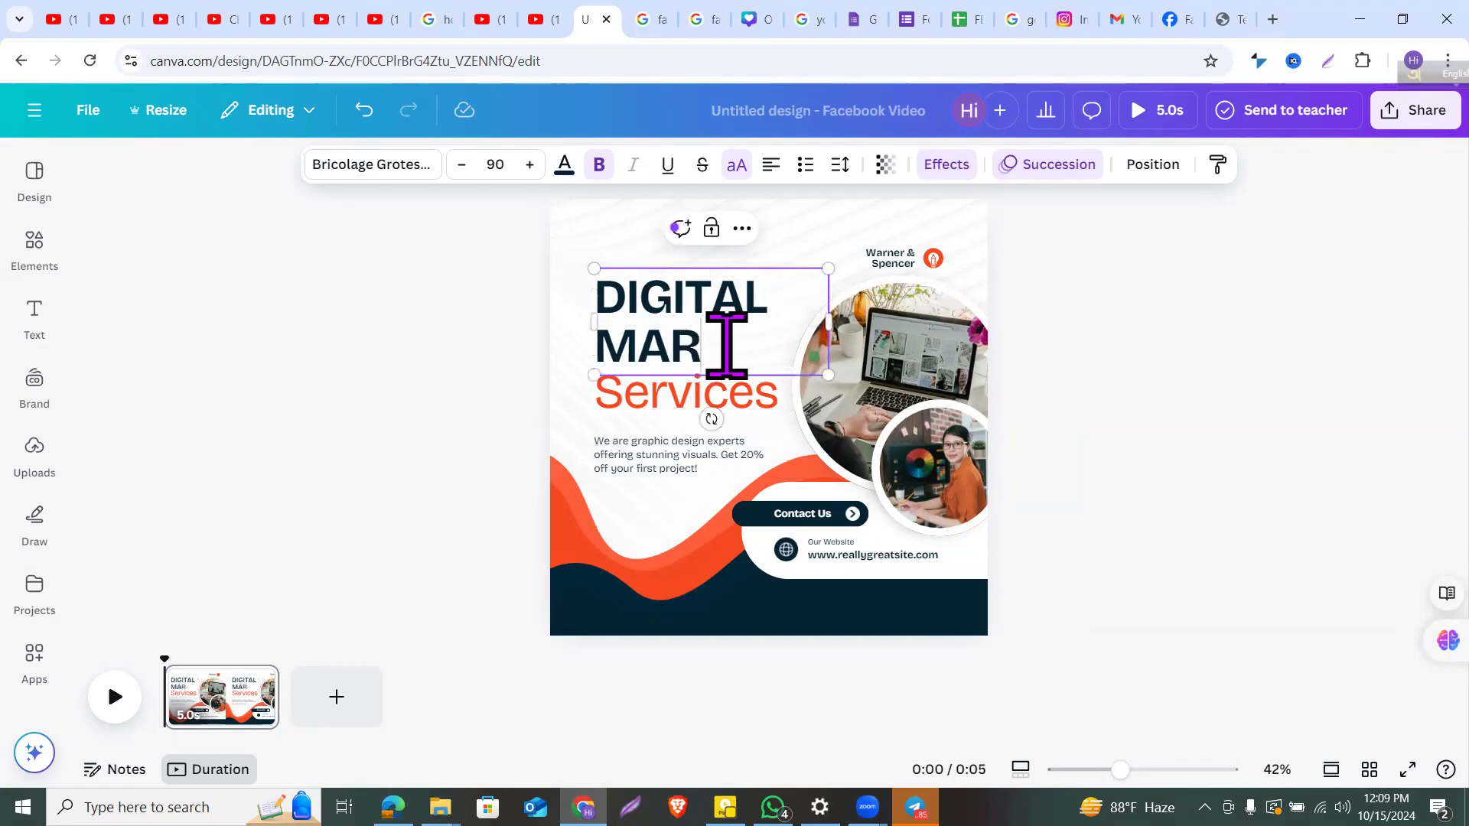
{"action": "type", "text": "KETING"}
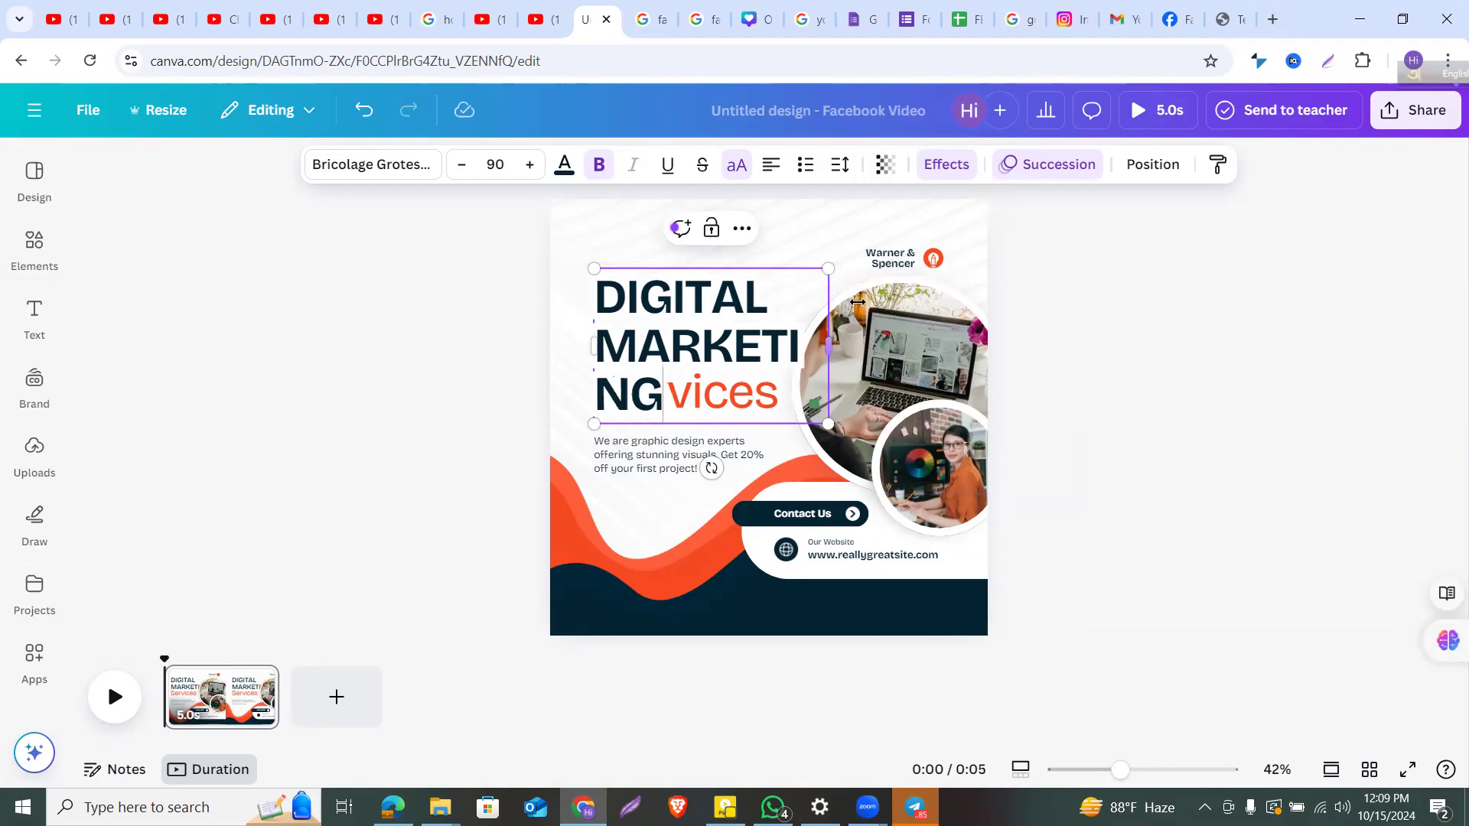
{"action": "left_click", "coordinate": [993, 321]}
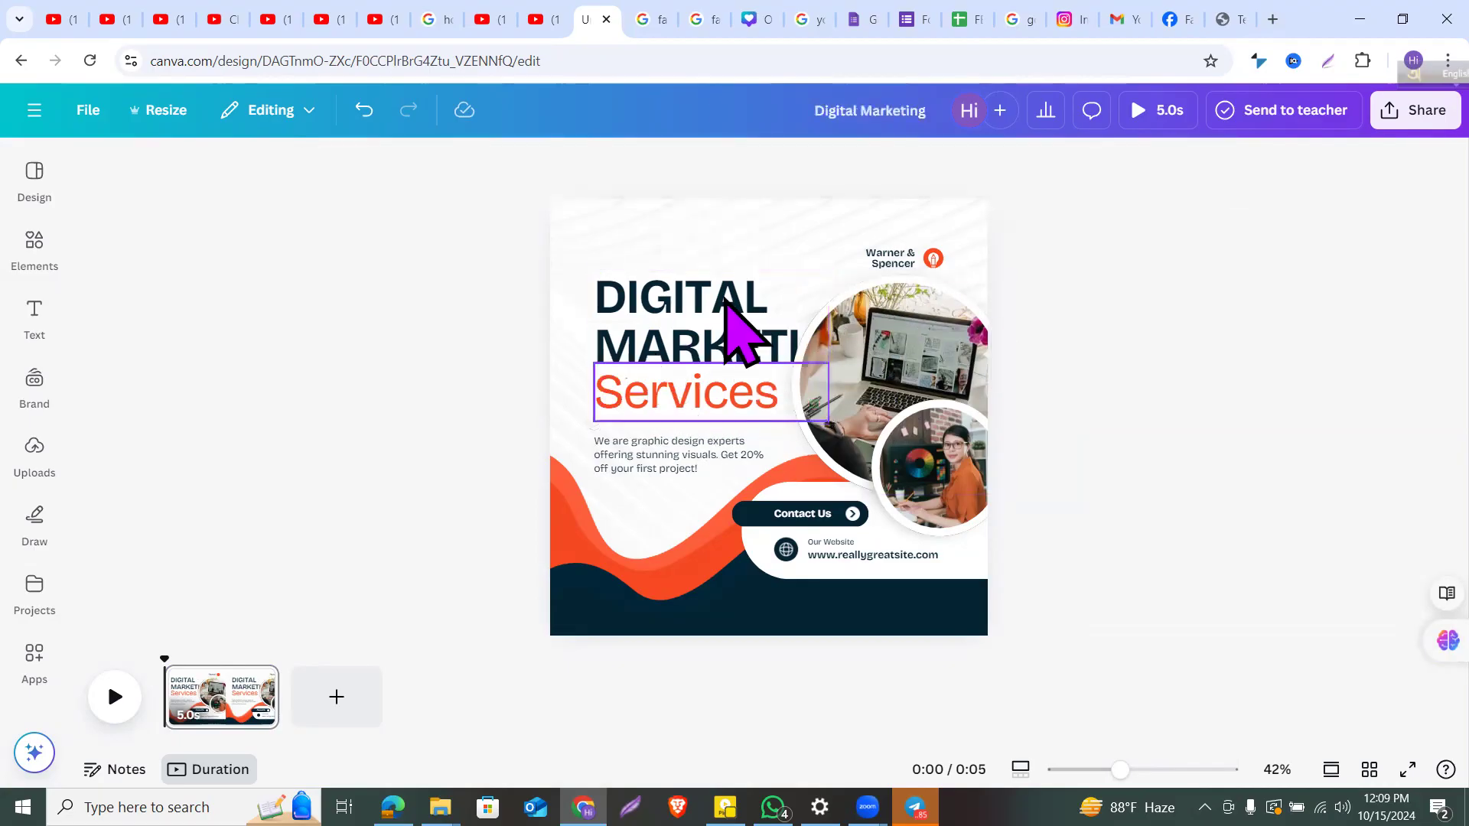
Step: Reduce the DIGITAL MARKETING heading's font size to 63 so MARKETING fits
{"action": "left_click", "coordinate": [701, 324]}
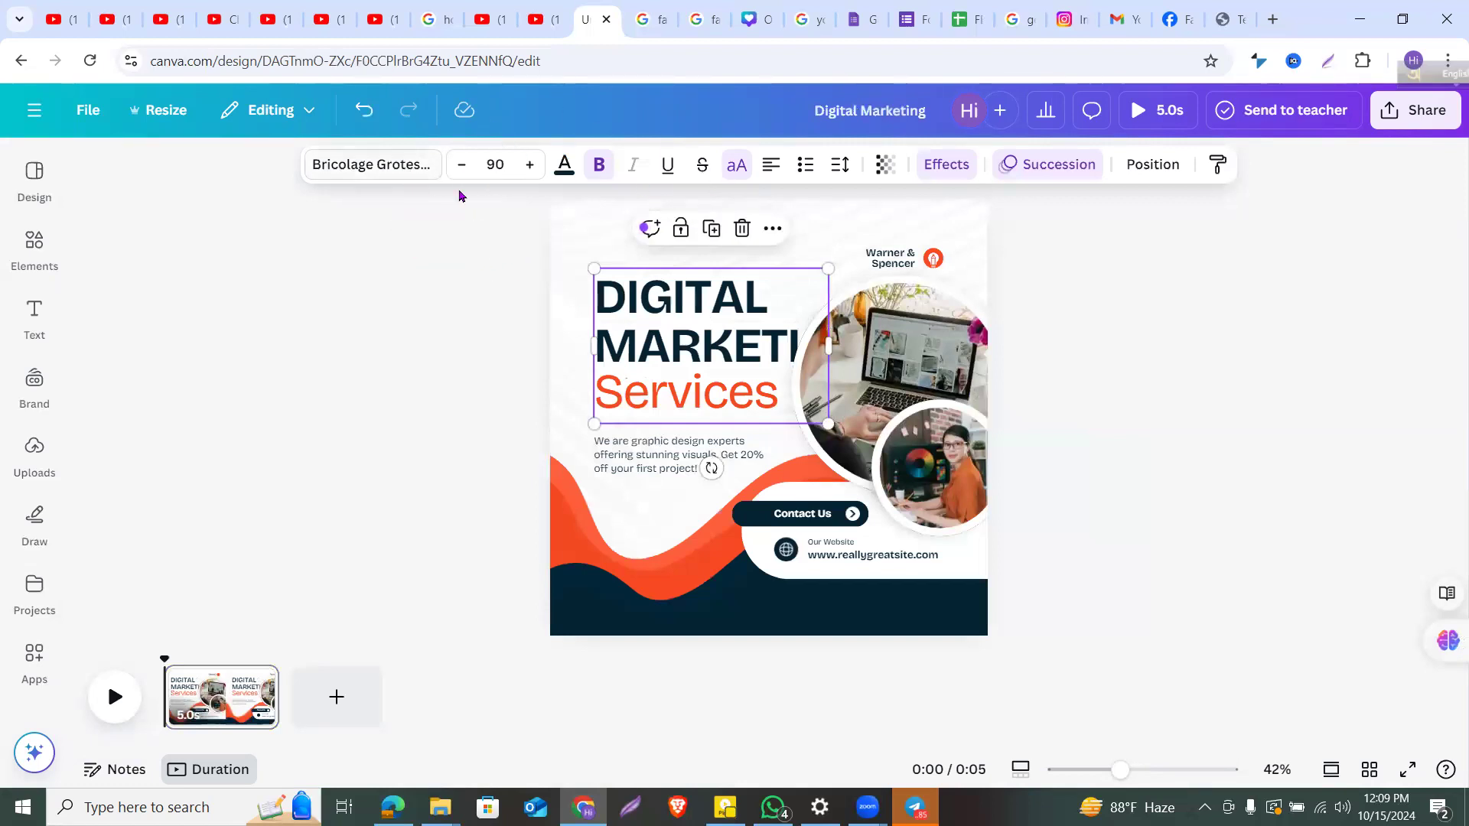
{"action": "left_click", "coordinate": [462, 165]}
{"action": "left_click", "coordinate": [462, 165]}
{"action": "left_click", "coordinate": [462, 166]}
{"action": "left_click", "coordinate": [462, 165]}
{"action": "left_click", "coordinate": [463, 165]}
{"action": "left_click", "coordinate": [462, 166]}
{"action": "left_click", "coordinate": [462, 166]}
{"action": "left_click", "coordinate": [462, 165]}
{"action": "left_click", "coordinate": [462, 165]}
{"action": "left_click", "coordinate": [463, 166]}
{"action": "left_click", "coordinate": [462, 165]}
{"action": "left_click", "coordinate": [463, 165]}
{"action": "left_click", "coordinate": [462, 165]}
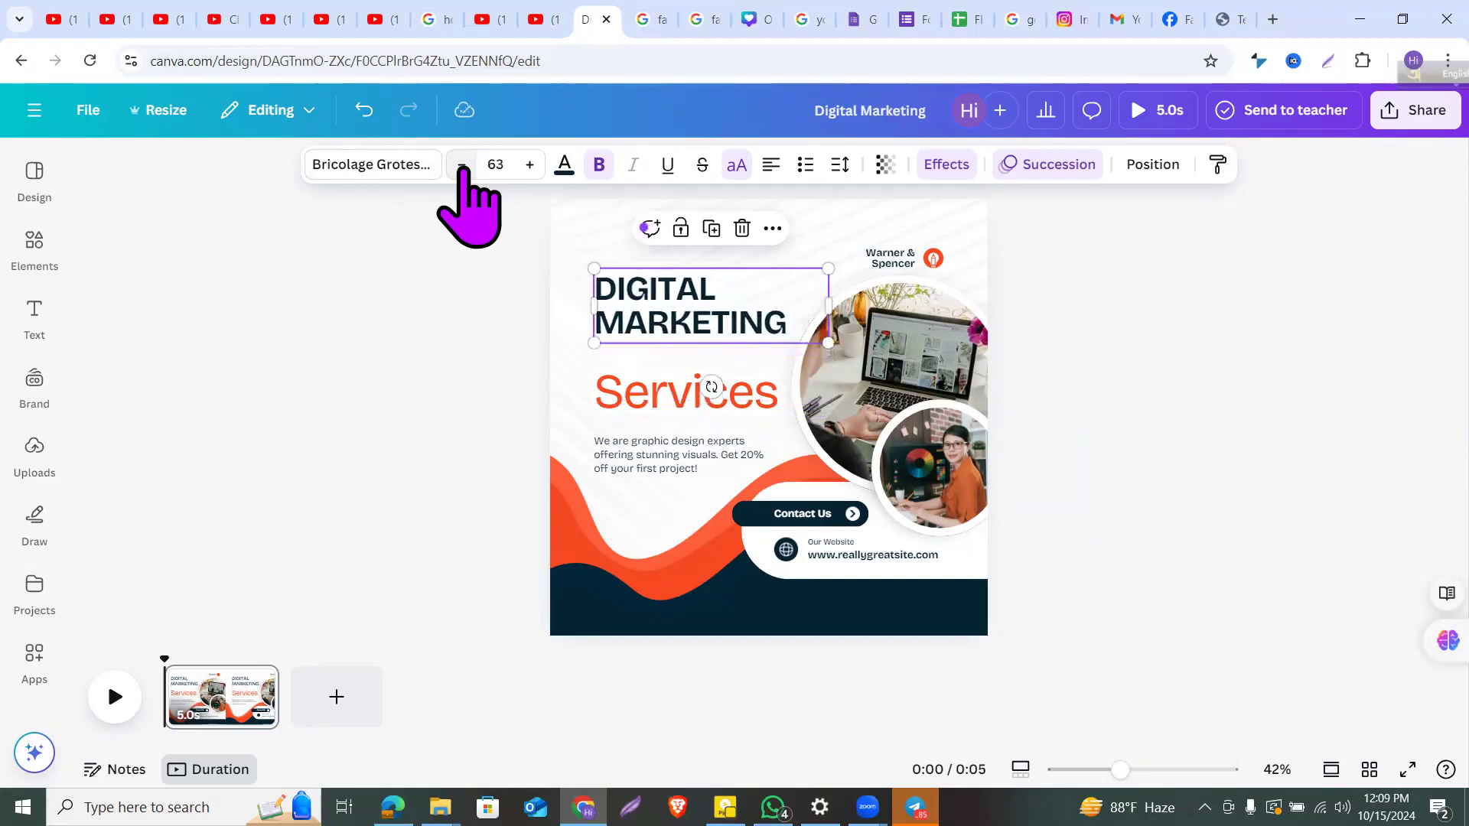
Step: Nudge the Services text slightly up and left
{"action": "left_click", "coordinate": [645, 396]}
{"action": "left_click_drag", "start_coordinate": [644, 396], "coordinate": [637, 388]}
{"action": "left_click", "coordinate": [1060, 401]}
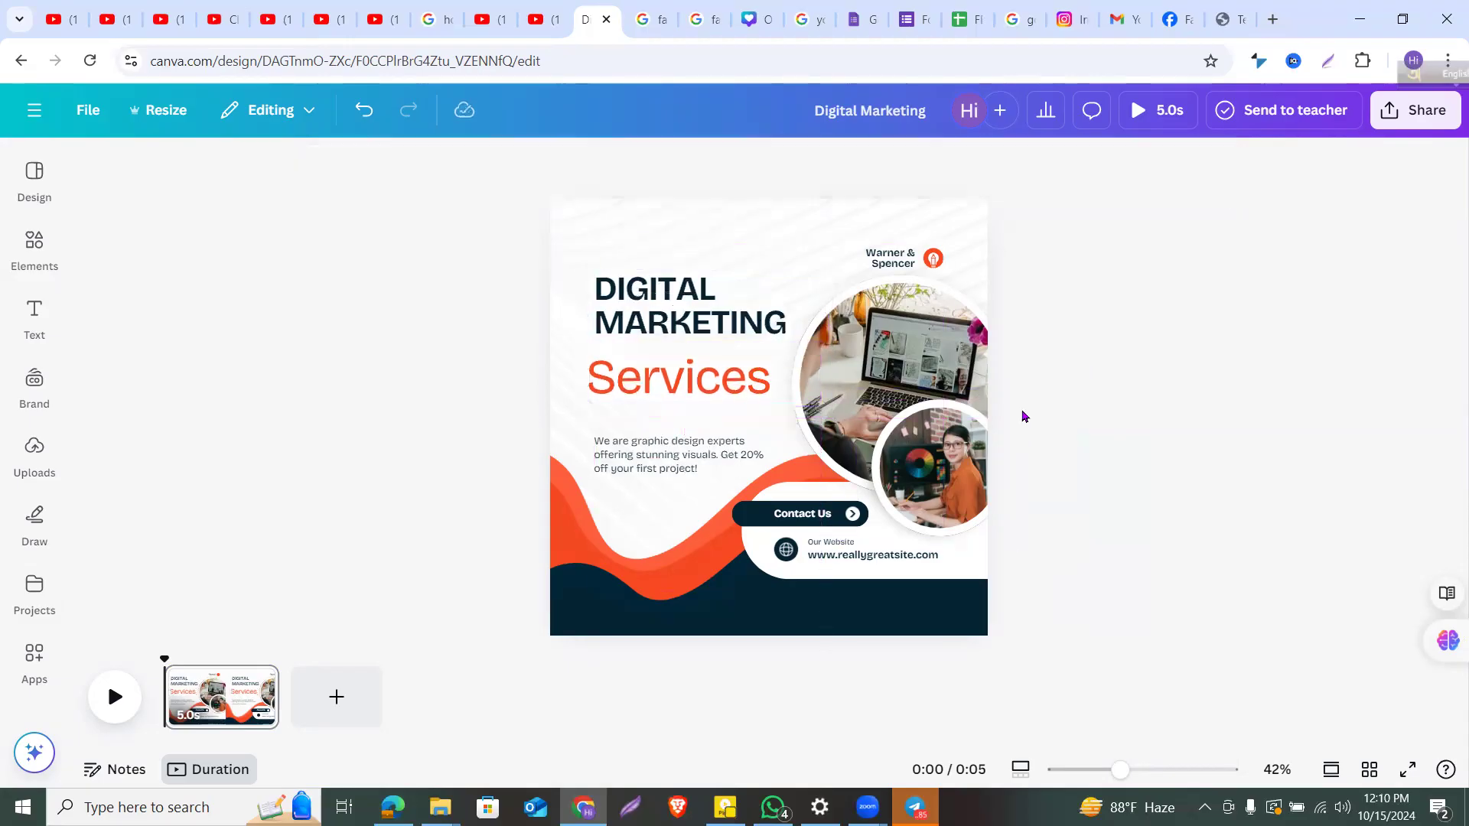
Step: Try magenta, red, pink and orange swatches on the DIGITAL MARKETING headline
{"action": "left_click", "coordinate": [714, 322]}
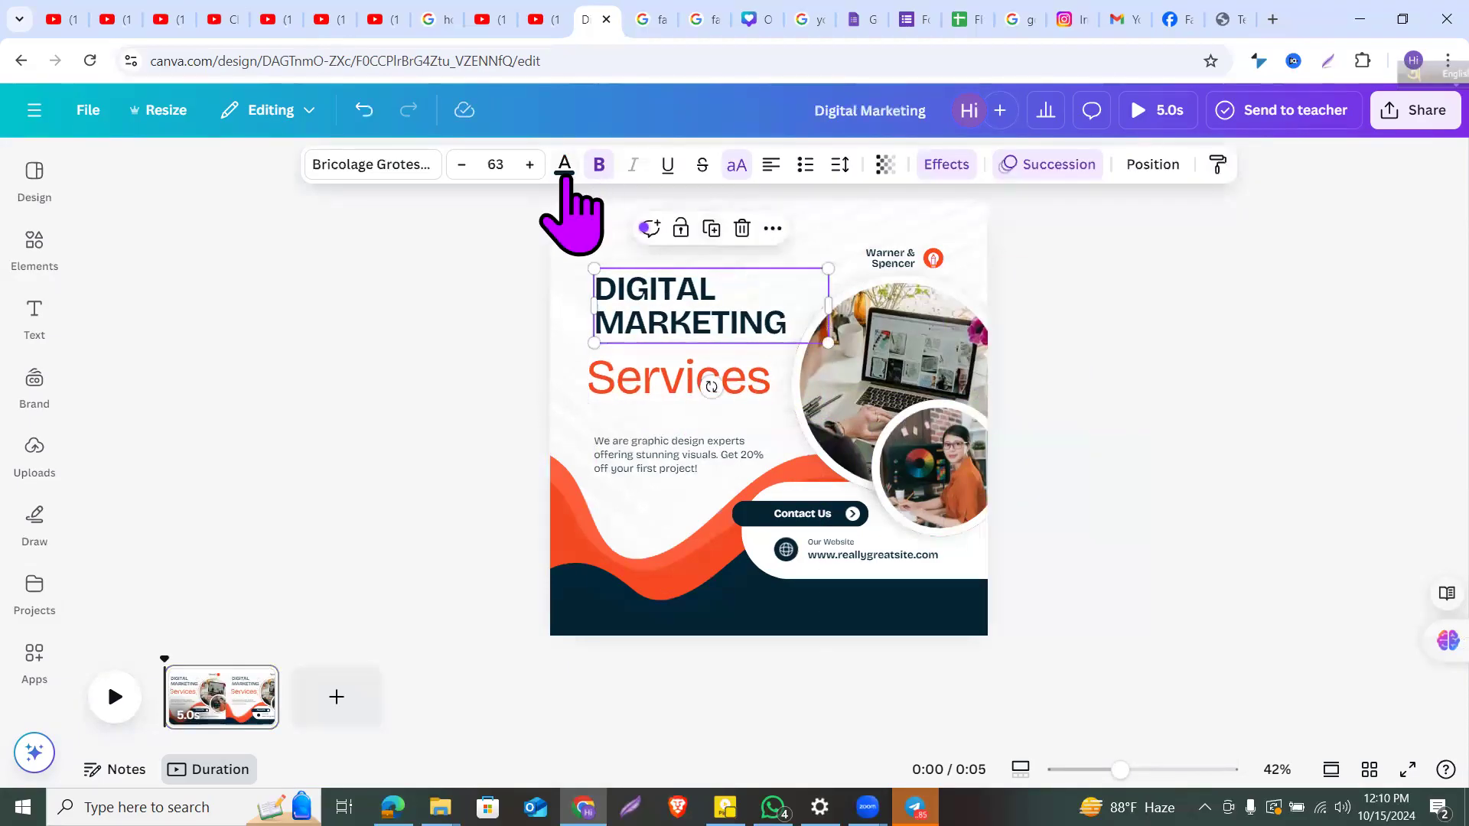
{"action": "left_click", "coordinate": [564, 170]}
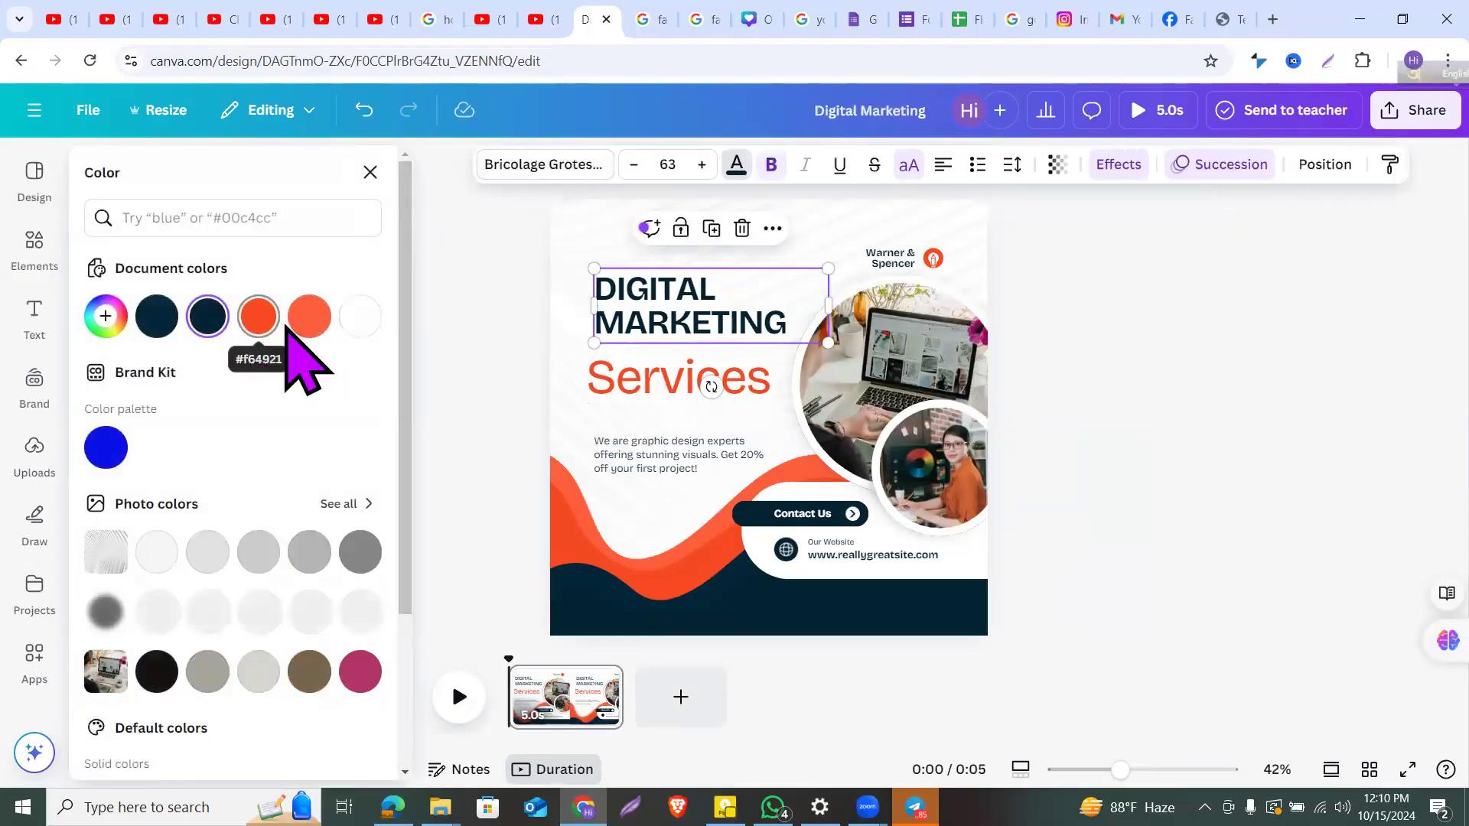
{"action": "scroll", "coordinate": [306, 421], "scroll_direction": "down", "scroll_amount": 3}
{"action": "left_click", "coordinate": [363, 489]}
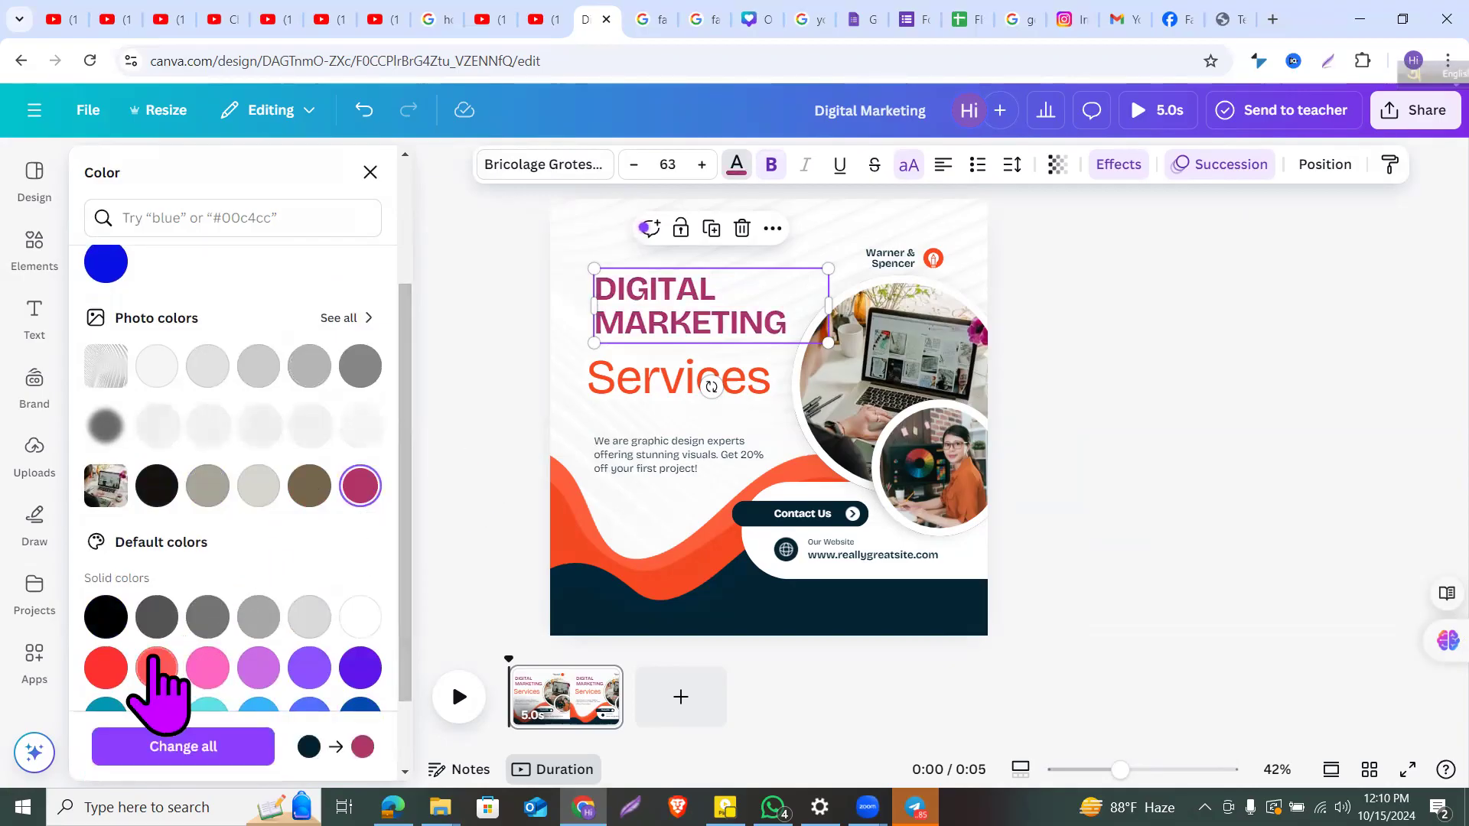
{"action": "left_click", "coordinate": [107, 669]}
{"action": "scroll", "coordinate": [176, 650], "scroll_direction": "down", "scroll_amount": 2}
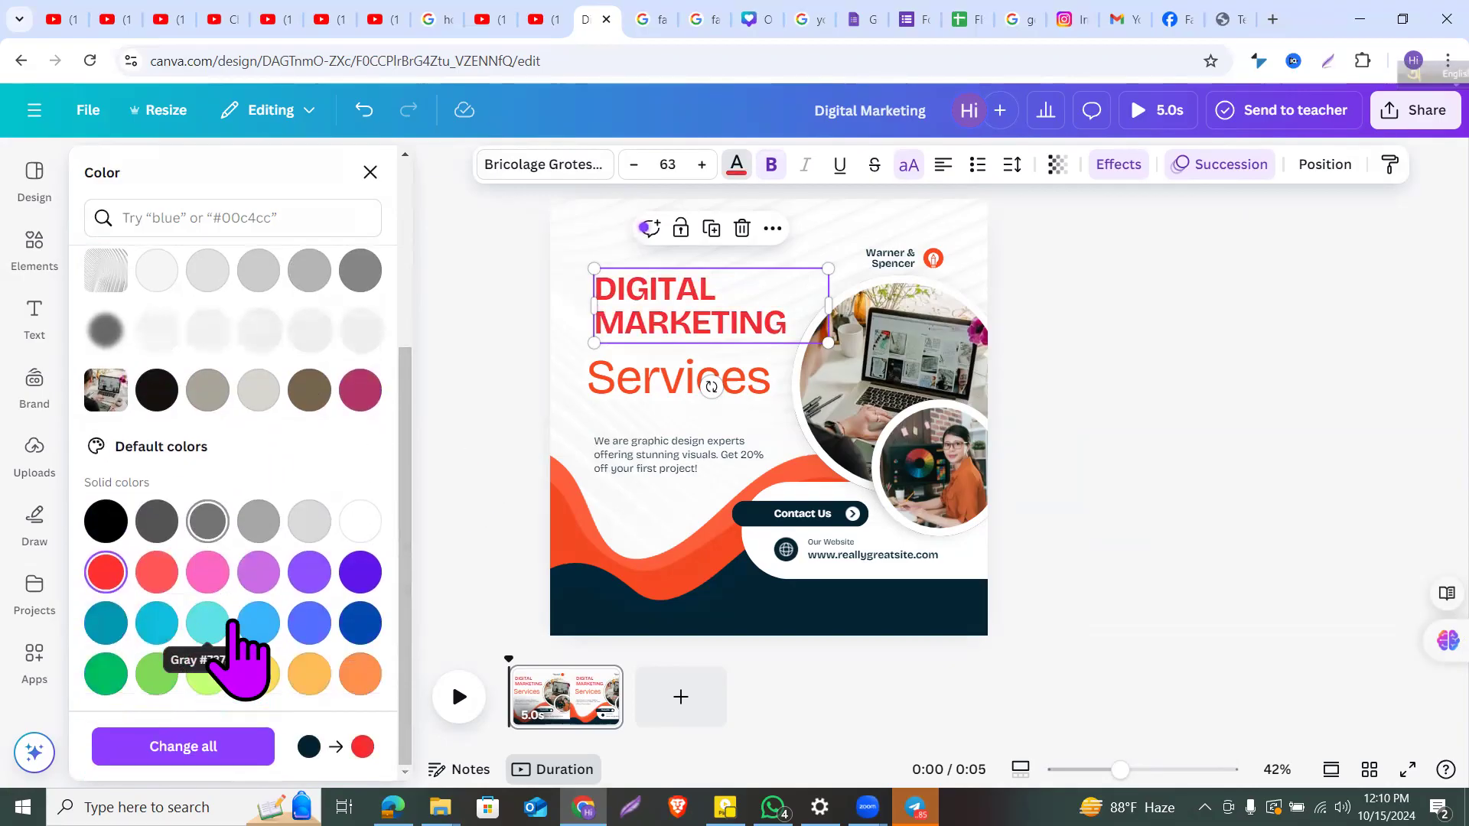
{"action": "left_click", "coordinate": [208, 570]}
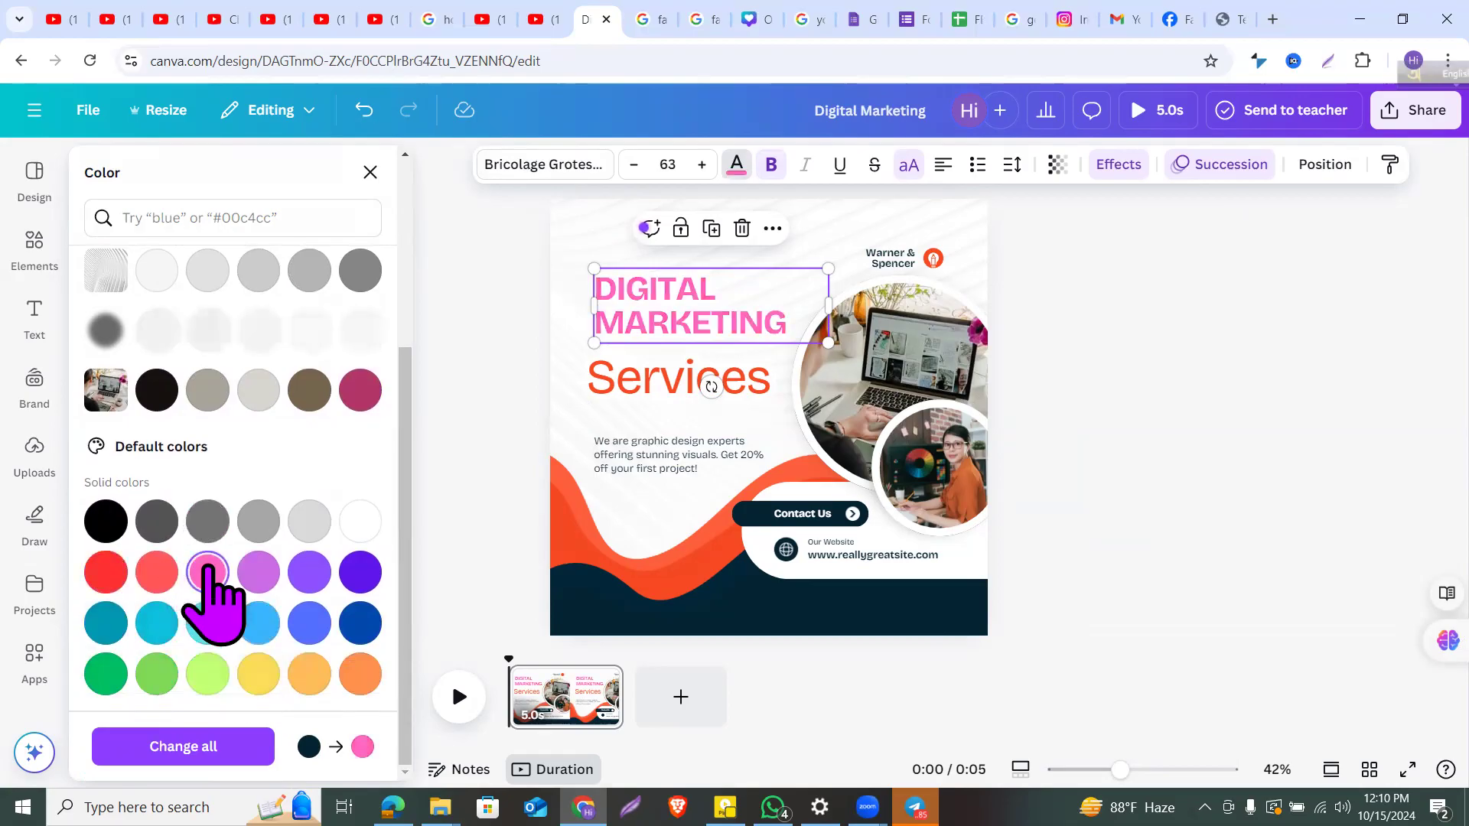
{"action": "left_click", "coordinate": [345, 676]}
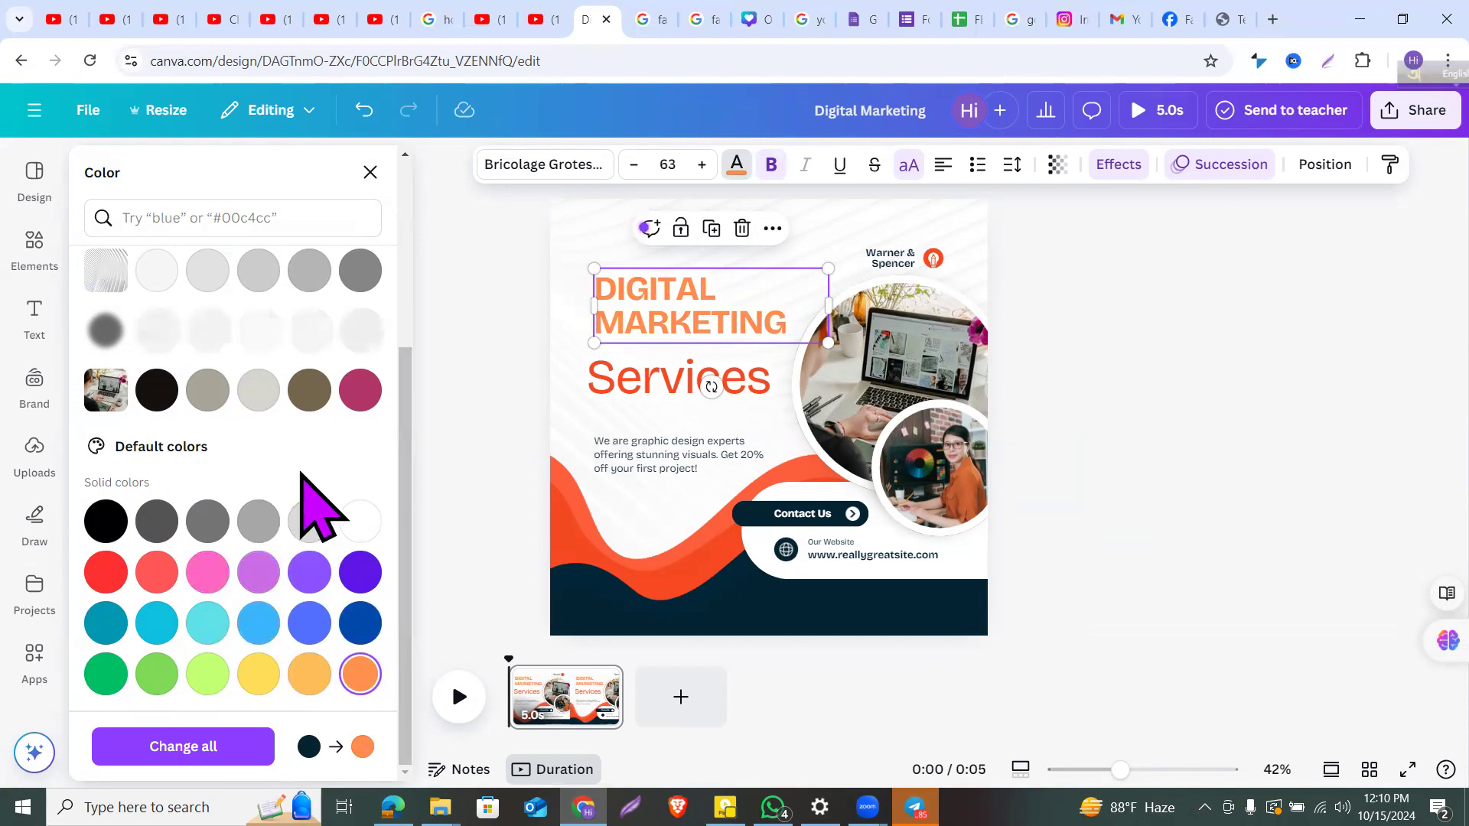
Step: Try light grey and magenta-pink, then settle on coral for the headline colour
{"action": "scroll", "coordinate": [311, 498], "scroll_direction": "up", "scroll_amount": 3}
{"action": "scroll", "coordinate": [301, 489], "scroll_direction": "up", "scroll_amount": 2}
{"action": "scroll", "coordinate": [305, 550], "scroll_direction": "down", "scroll_amount": 2}
{"action": "scroll", "coordinate": [305, 554], "scroll_direction": "down", "scroll_amount": 1}
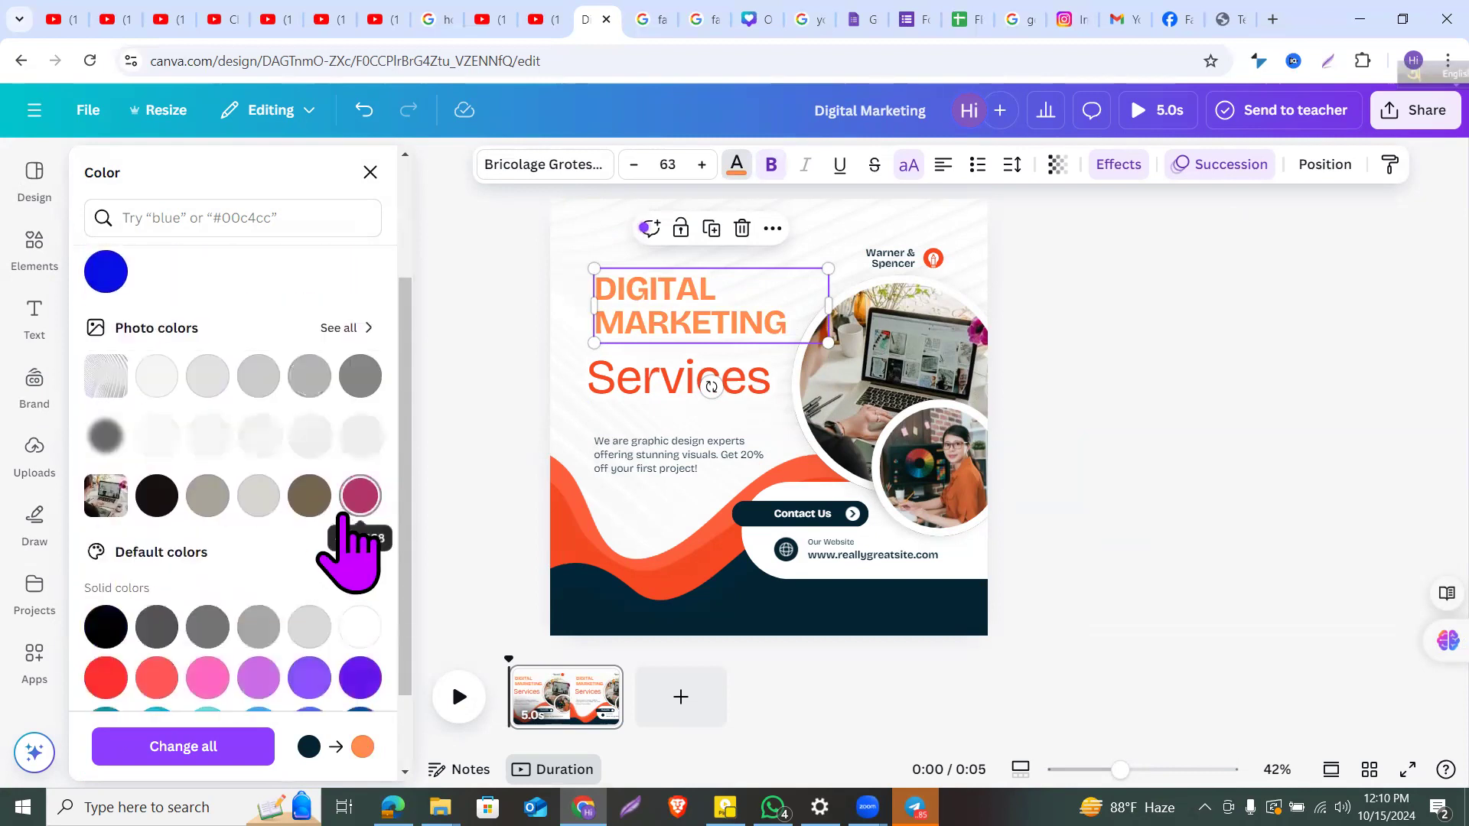
{"action": "left_click", "coordinate": [268, 510]}
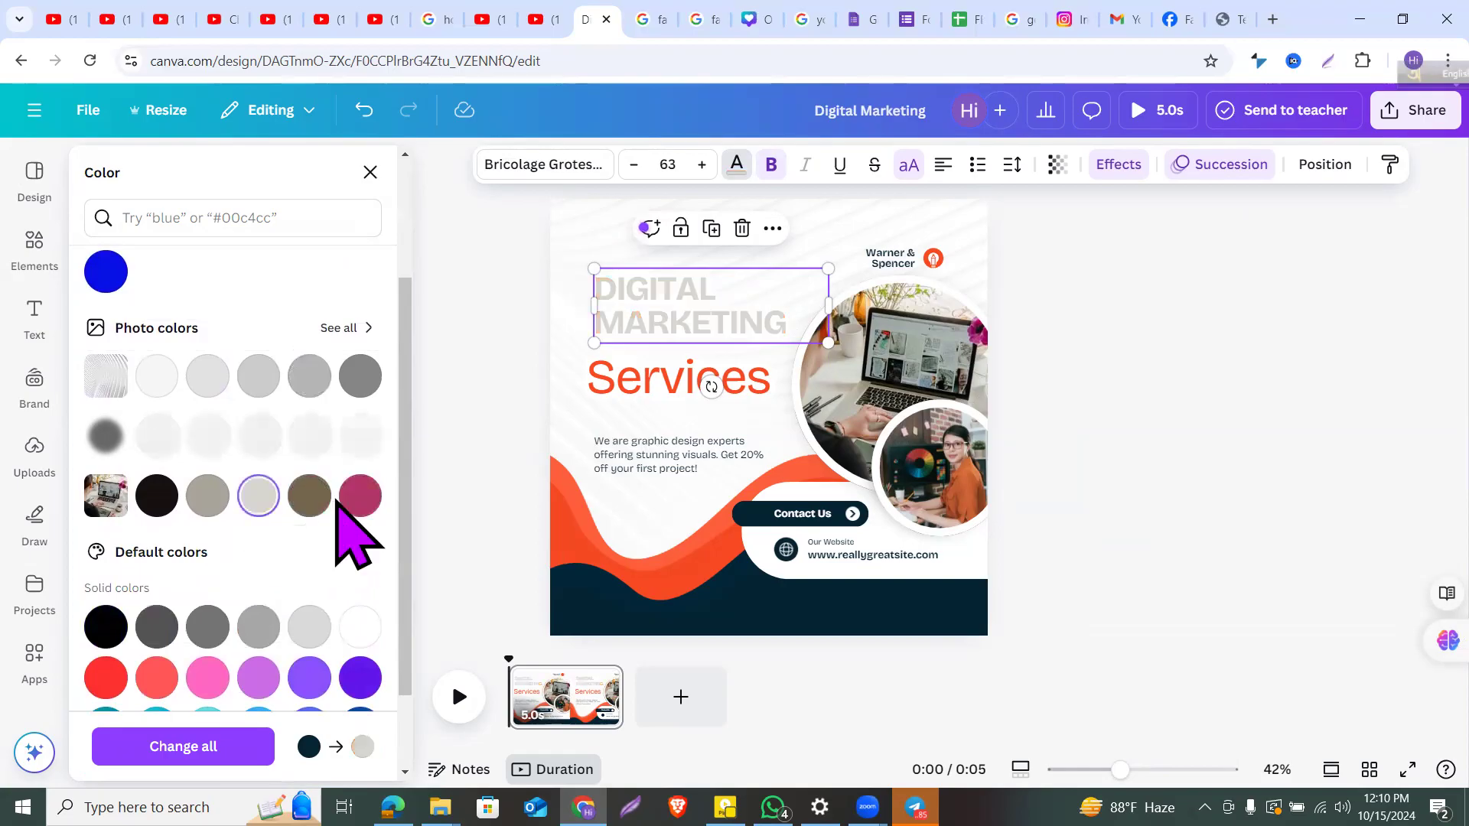
{"action": "left_click", "coordinate": [361, 505]}
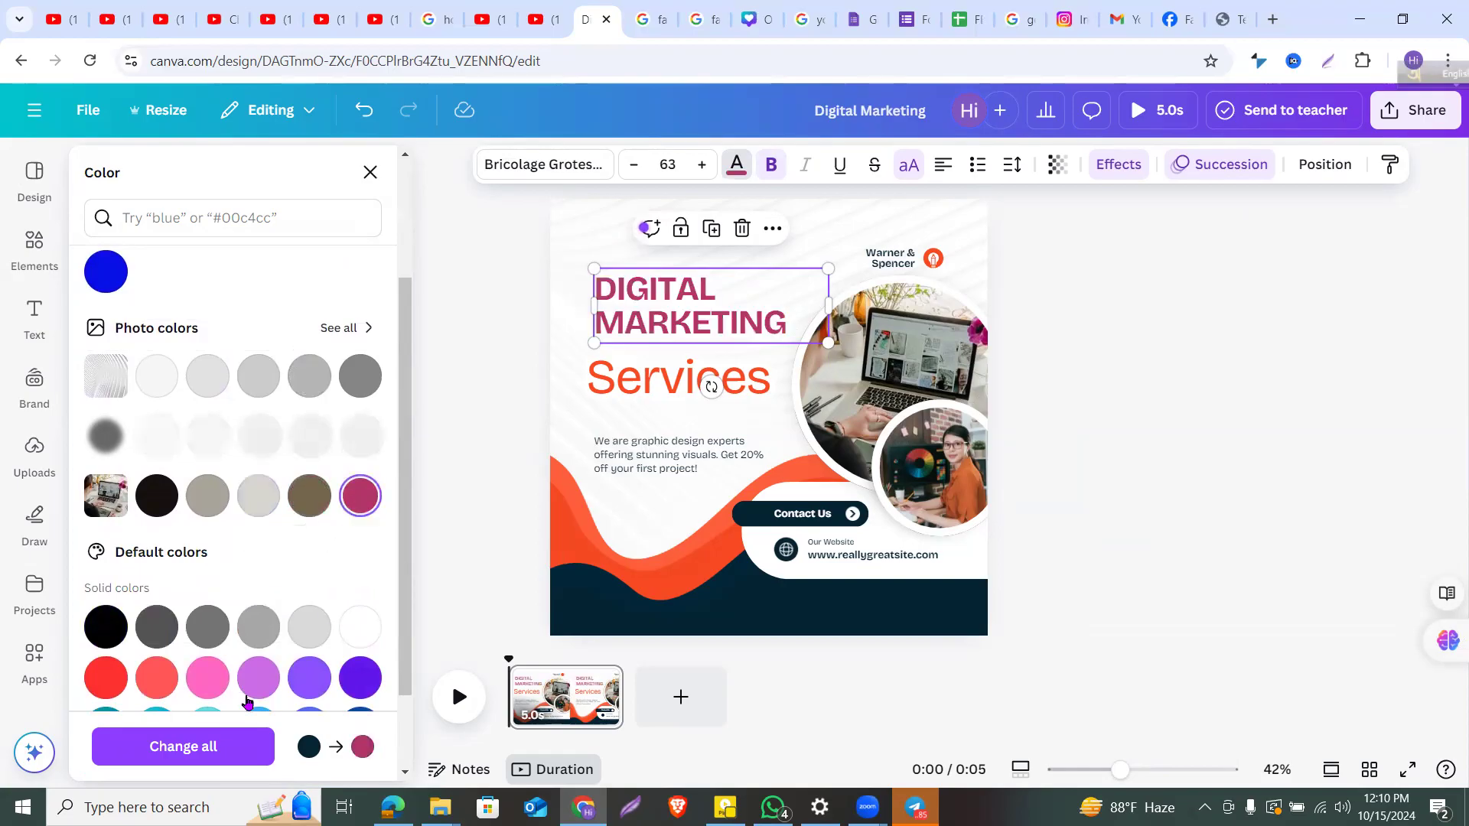
{"action": "left_click", "coordinate": [157, 675]}
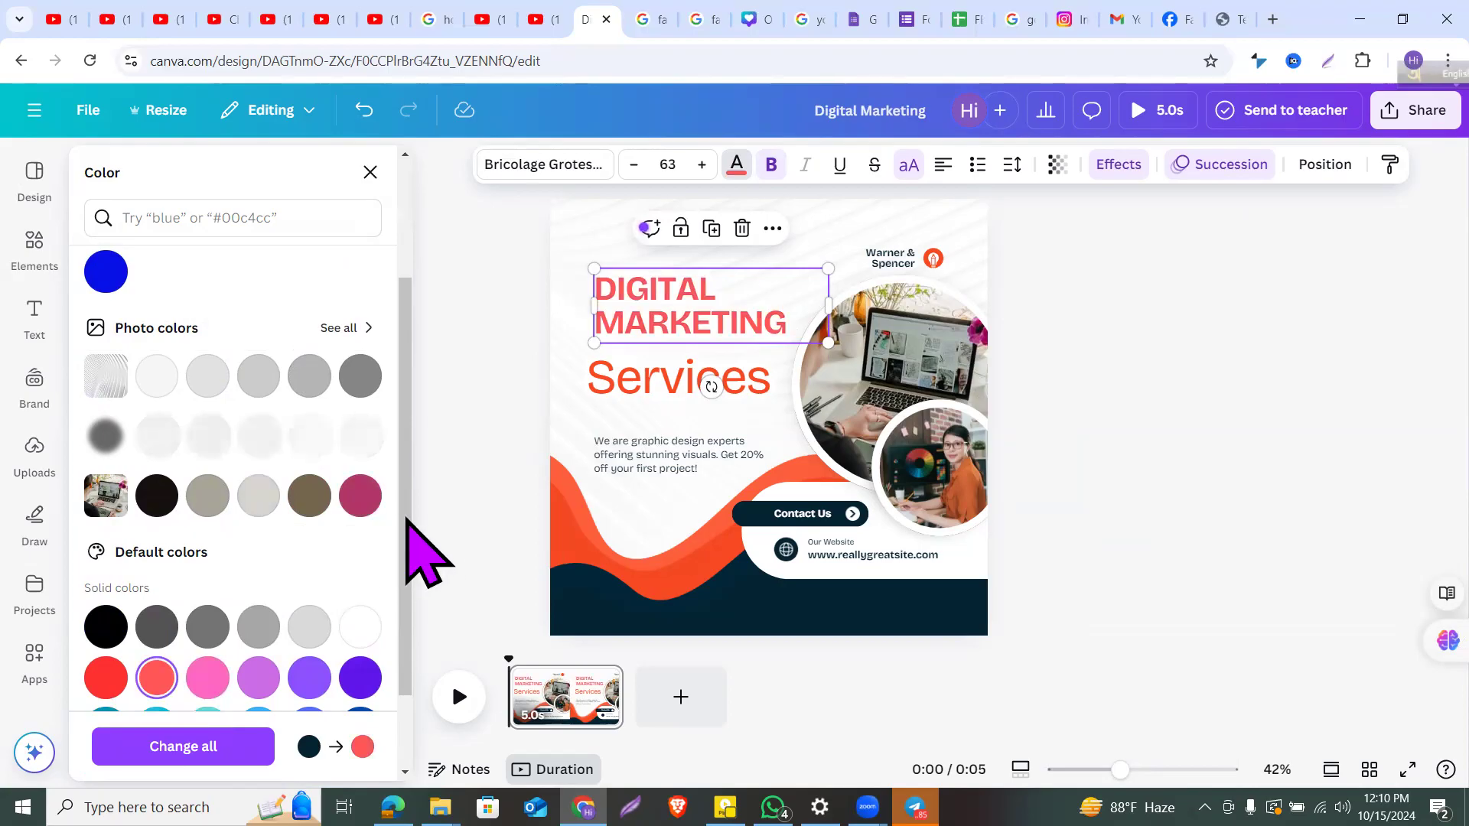
{"action": "left_click", "coordinate": [436, 530]}
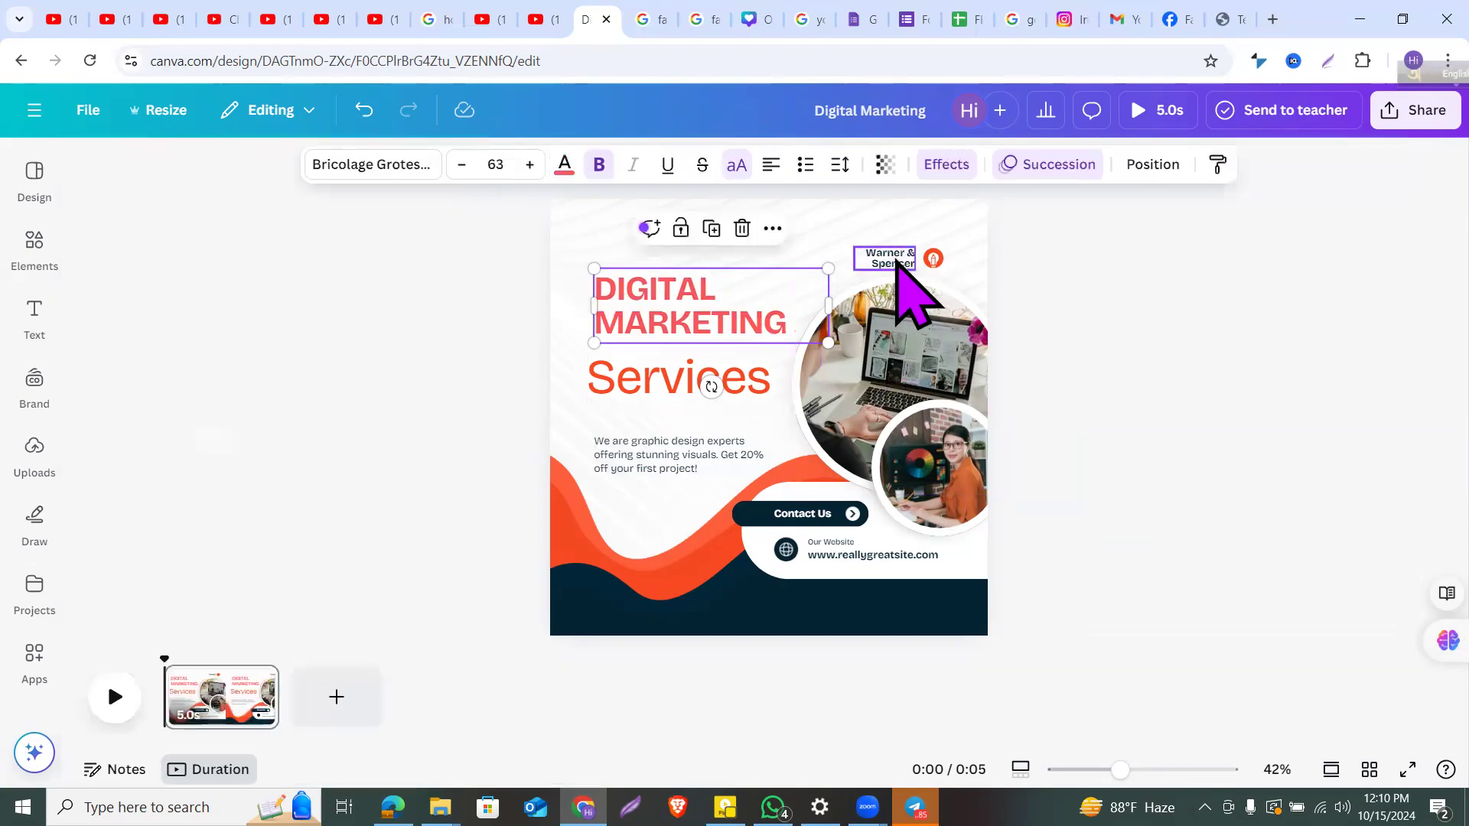
Step: Overwrite the Warner & Spencer brand label with a typed greeting
{"action": "left_click", "coordinate": [893, 261]}
{"action": "left_click", "coordinate": [893, 256]}
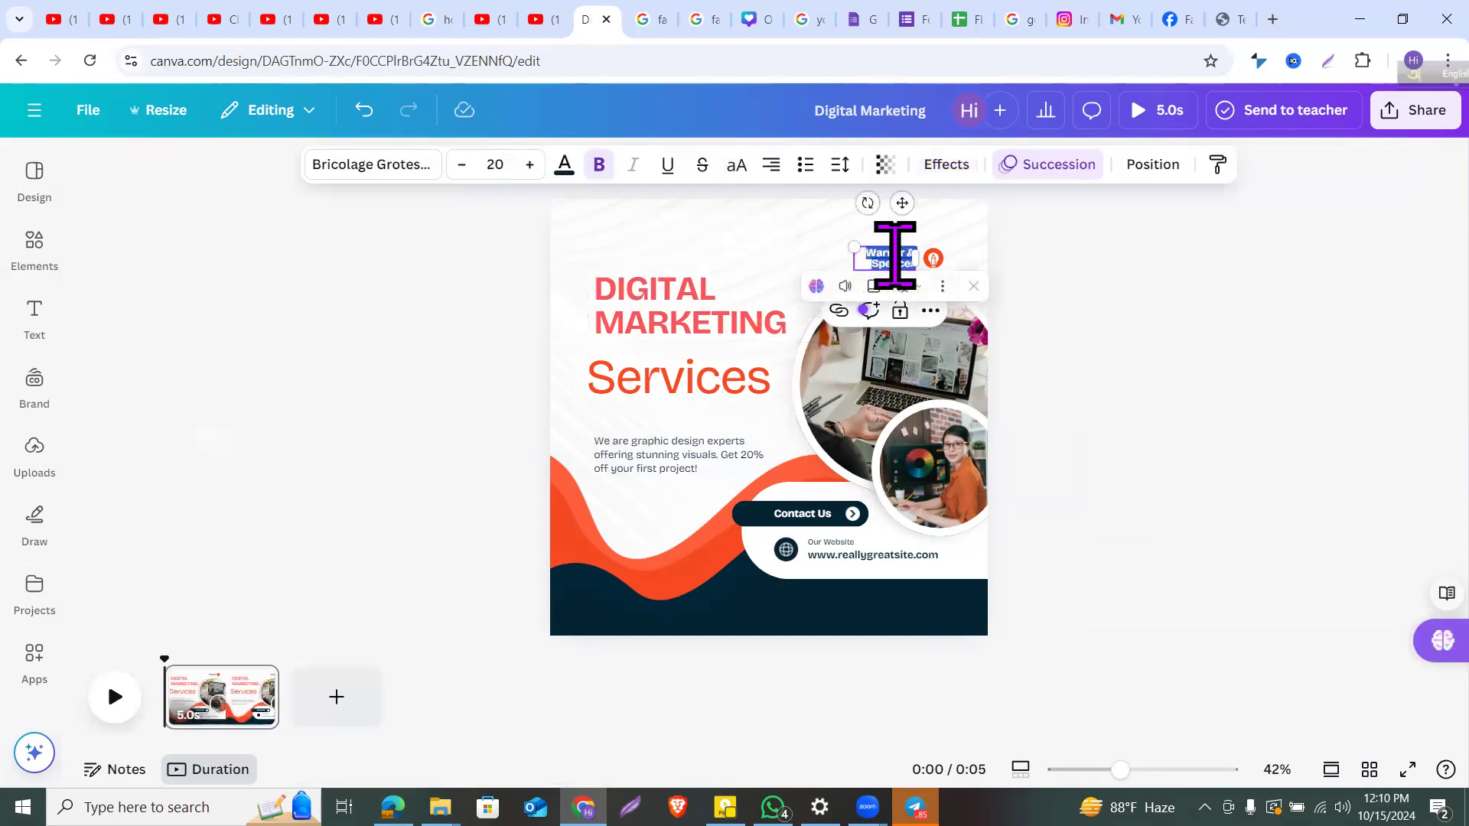
{"action": "type", "text": "H"}
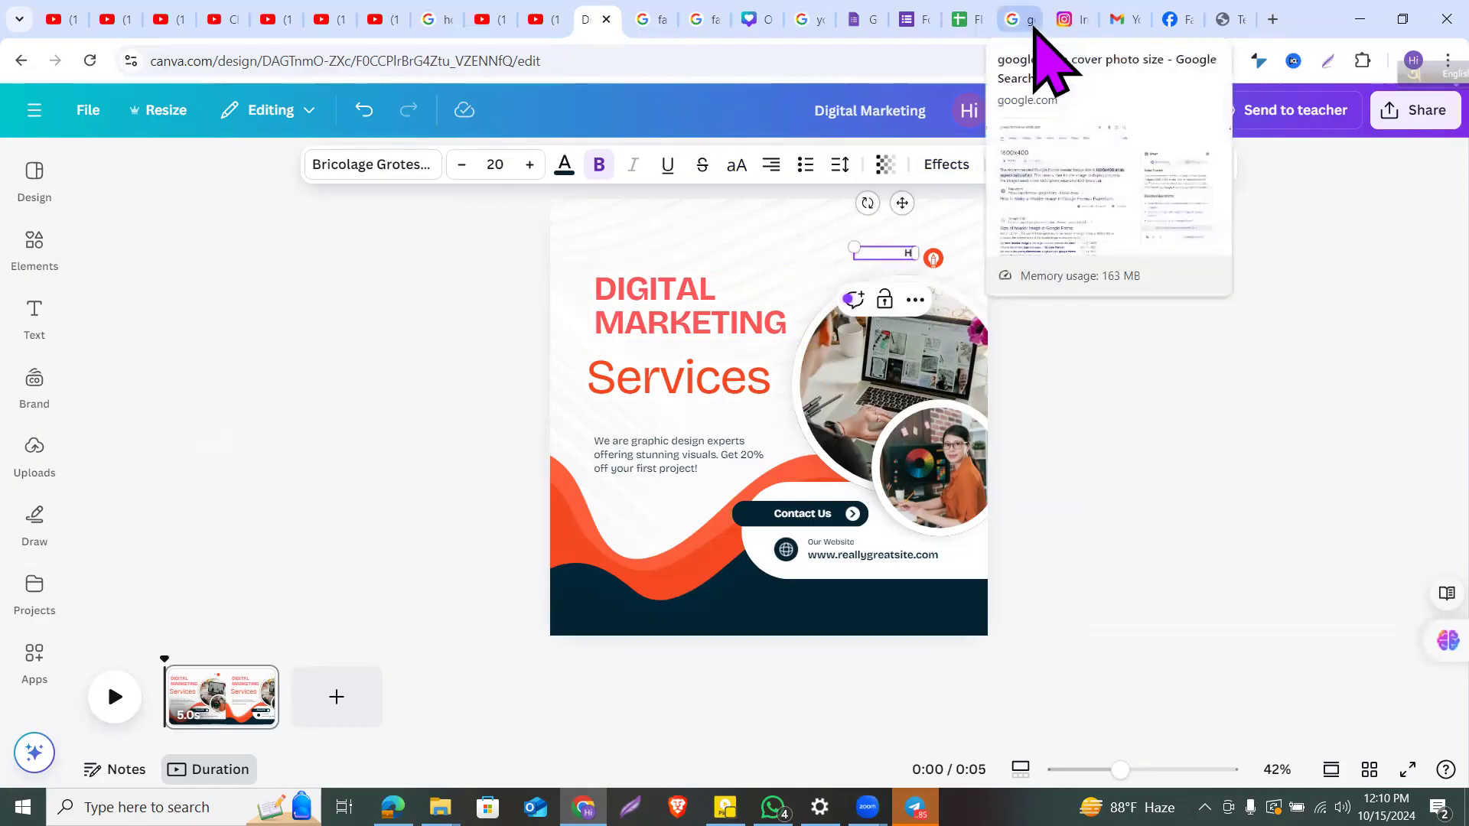
{"action": "key", "text": "BackSpace"}
{"action": "type", "text": "h"}
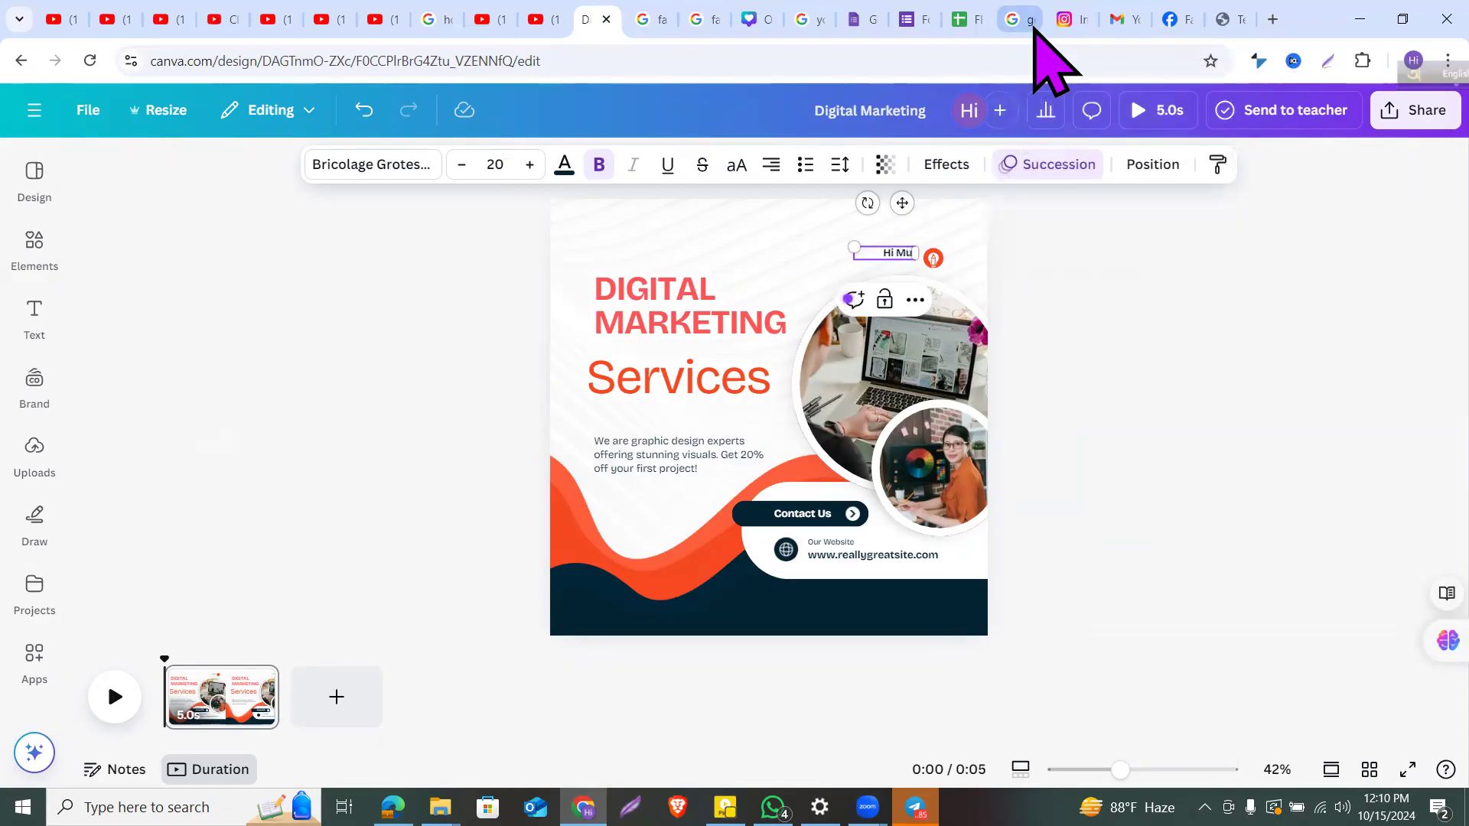
Step: Move the laptop photo slightly upward on the page
{"action": "left_click", "coordinate": [1112, 274]}
{"action": "left_click", "coordinate": [932, 393]}
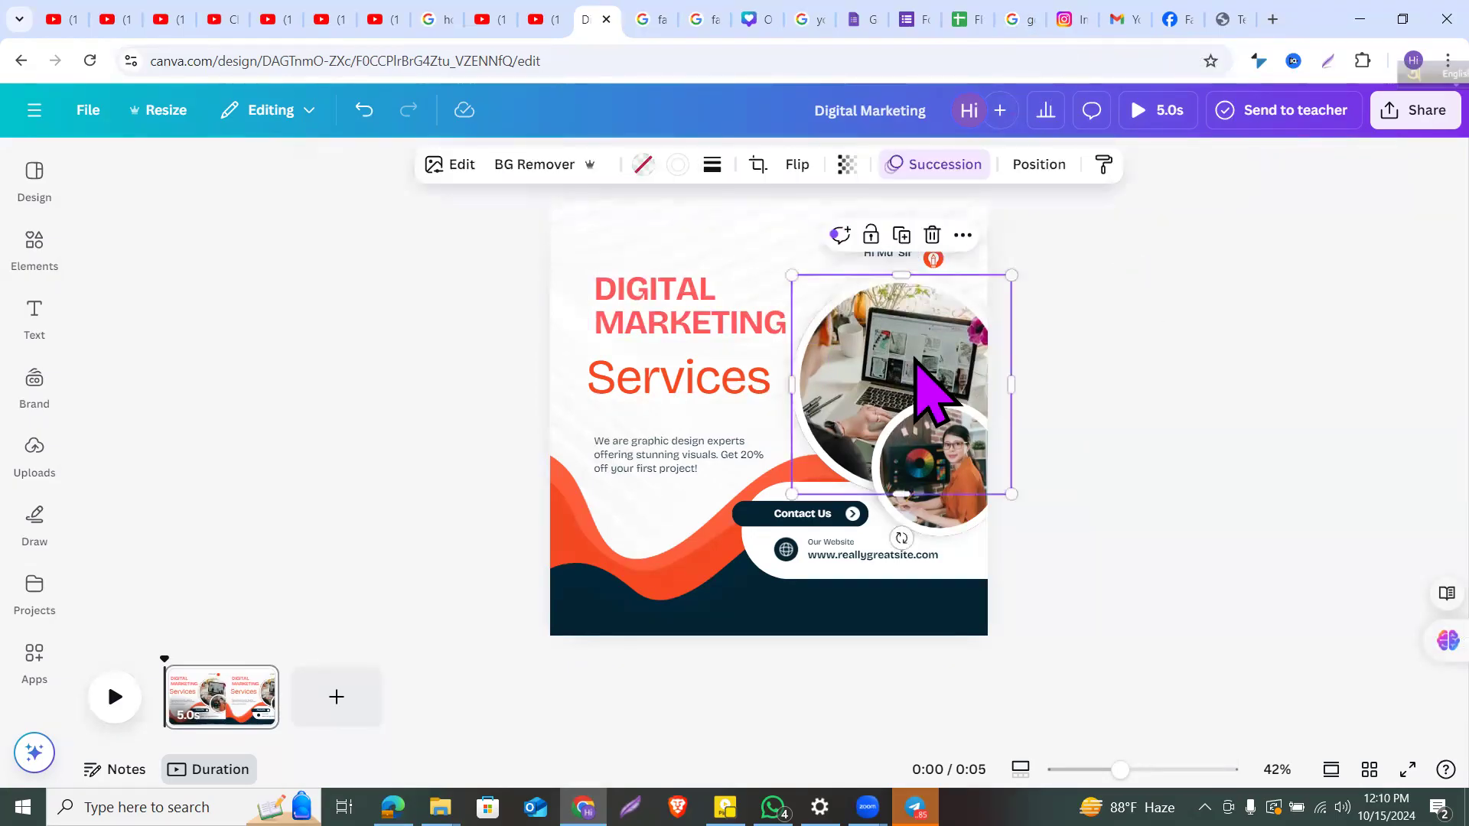
{"action": "mouse_move", "coordinate": [900, 358]}
{"action": "left_mouse_down"}
{"action": "mouse_move", "coordinate": [1059, 368]}
{"action": "mouse_move", "coordinate": [888, 367]}
{"action": "mouse_move", "coordinate": [879, 329]}
{"action": "mouse_move", "coordinate": [894, 344]}
{"action": "left_mouse_up"}
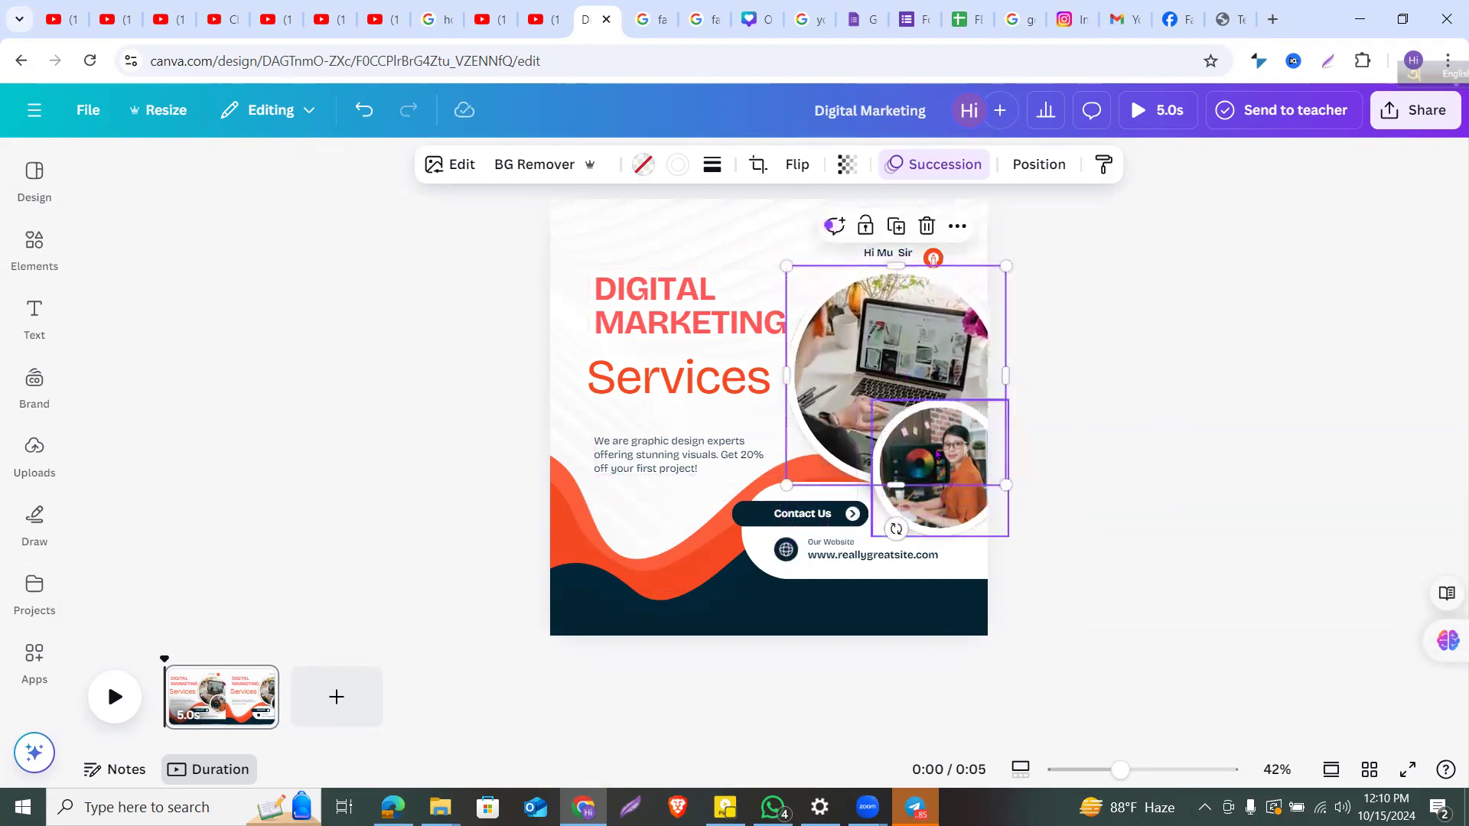
{"action": "left_click", "coordinate": [1091, 411]}
Step: Nudge the small circular photo of the woman at her desk slightly up and left
{"action": "left_click", "coordinate": [952, 477]}
{"action": "left_click_drag", "start_coordinate": [952, 477], "coordinate": [948, 479]}
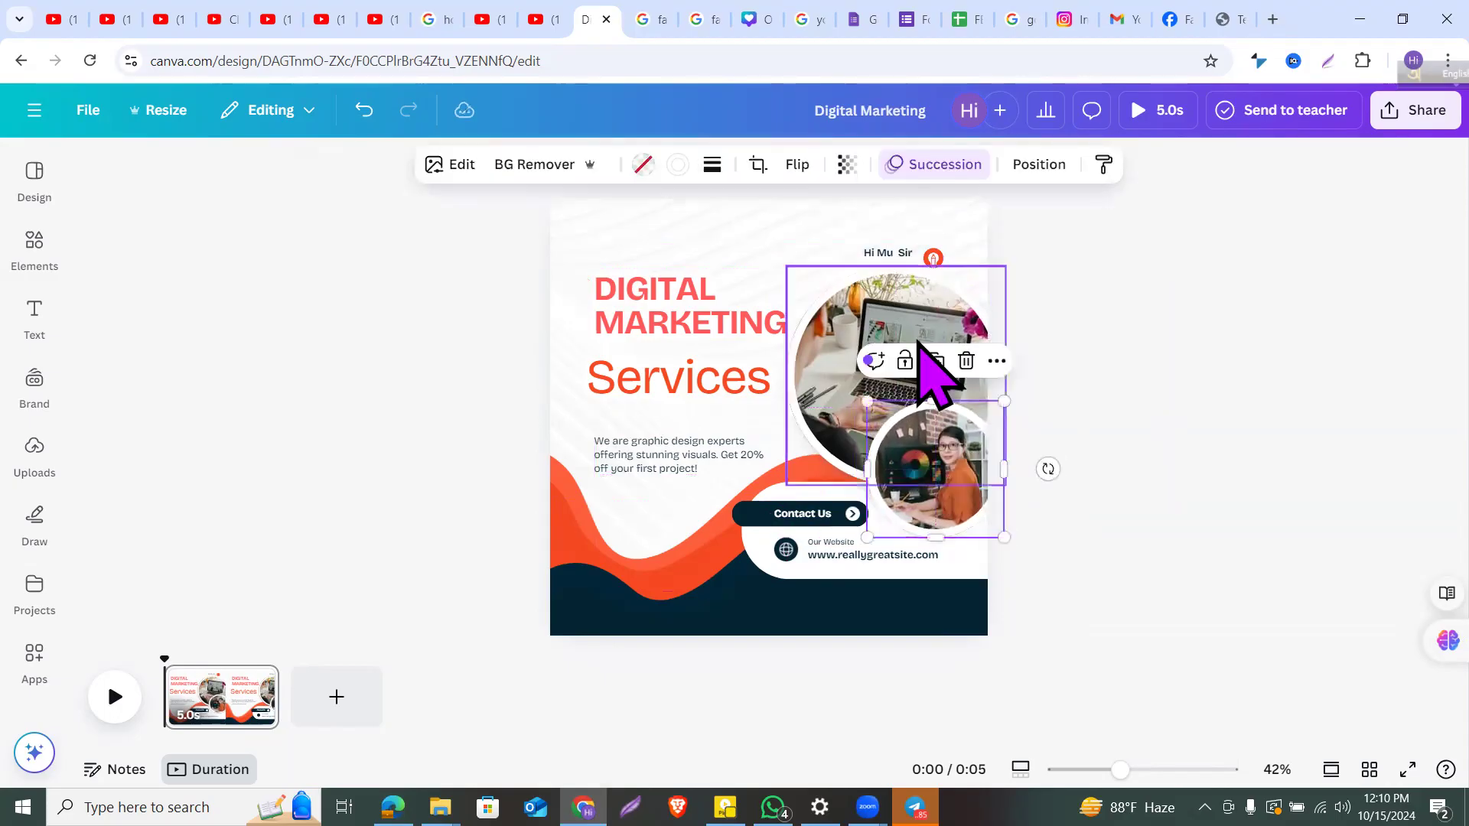
{"action": "left_click", "coordinate": [917, 319]}
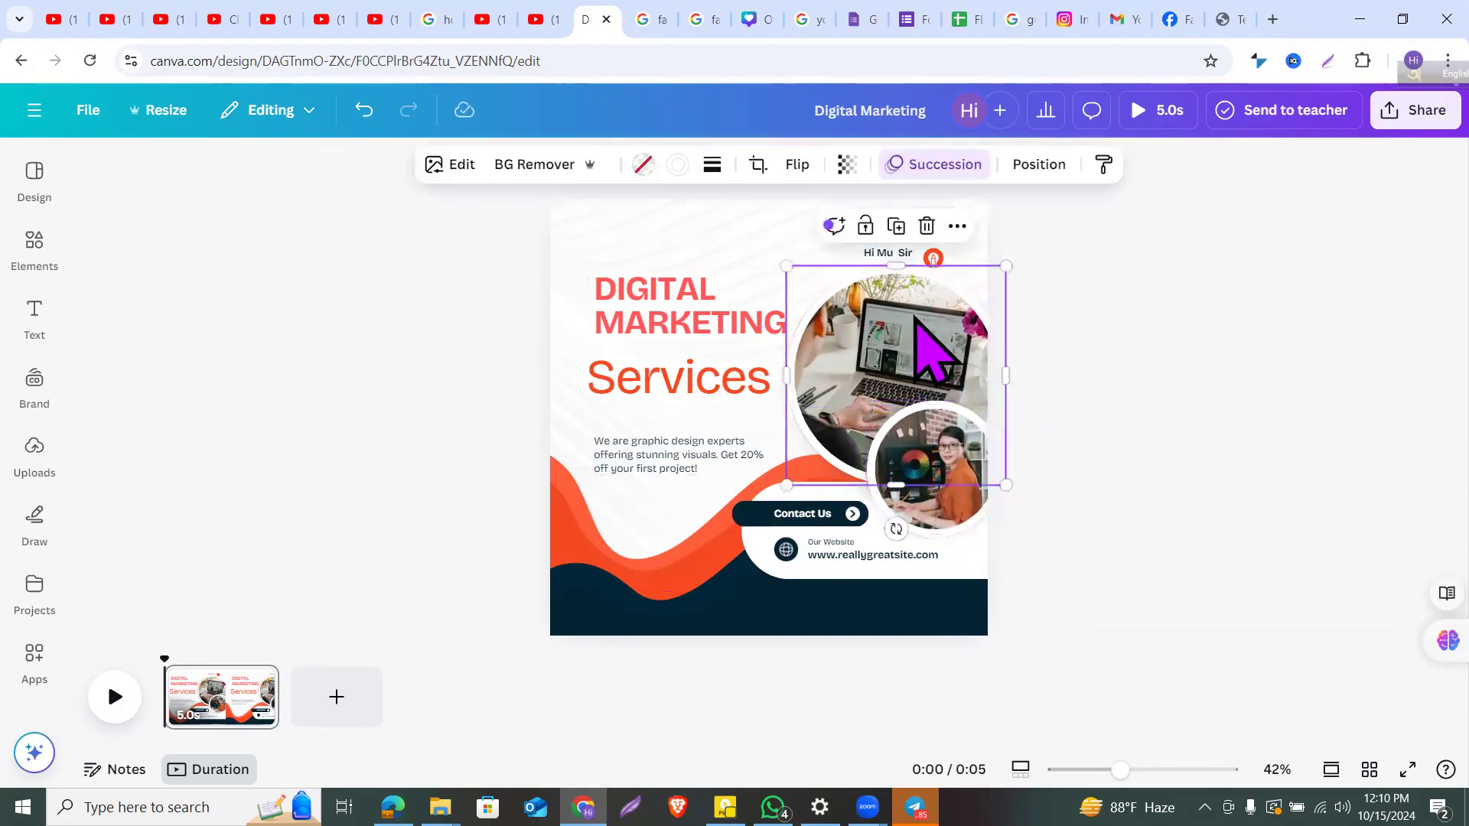
{"action": "left_click", "coordinate": [1101, 289]}
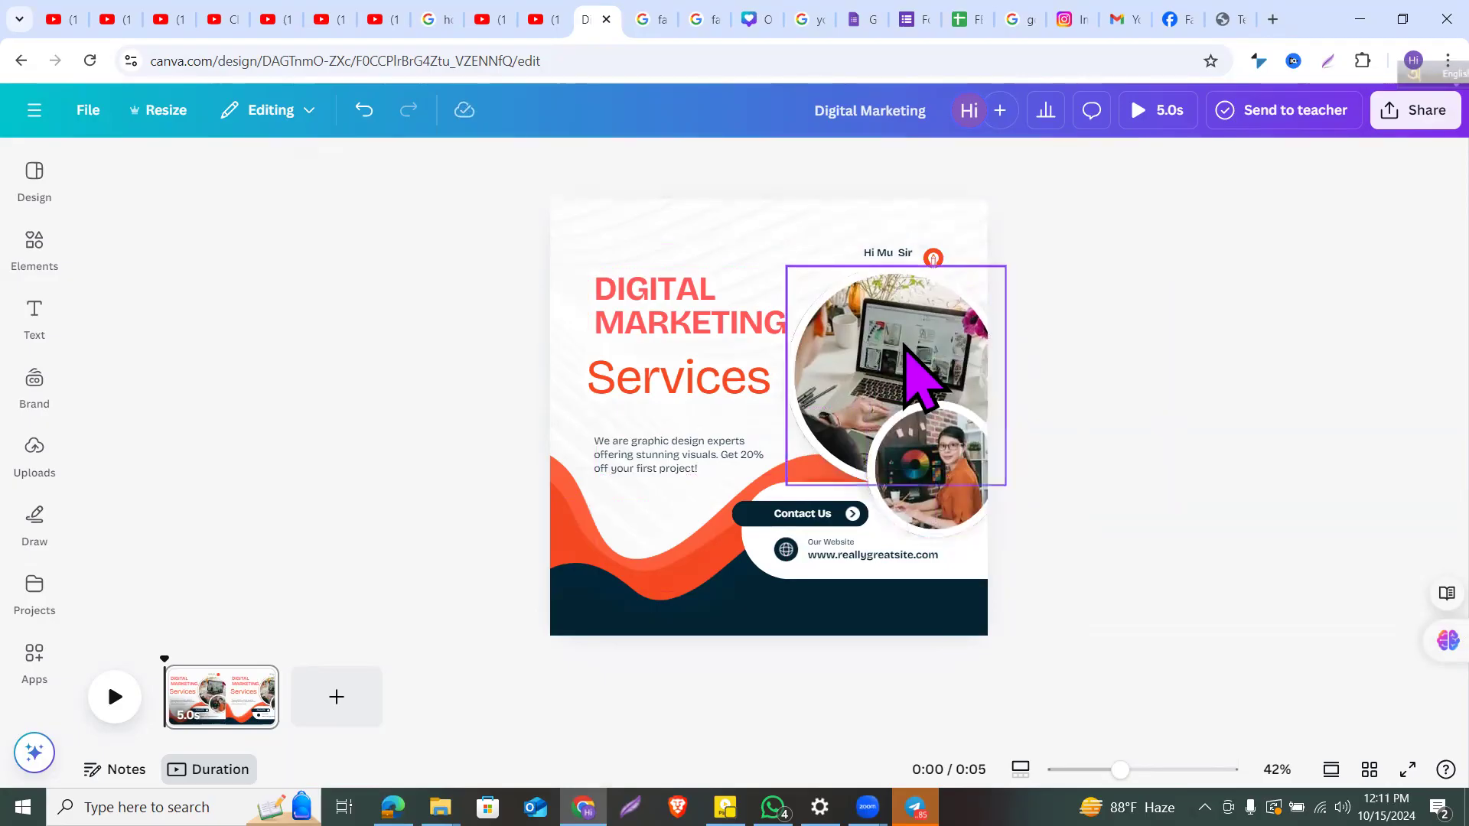
{"action": "left_click", "coordinate": [917, 379]}
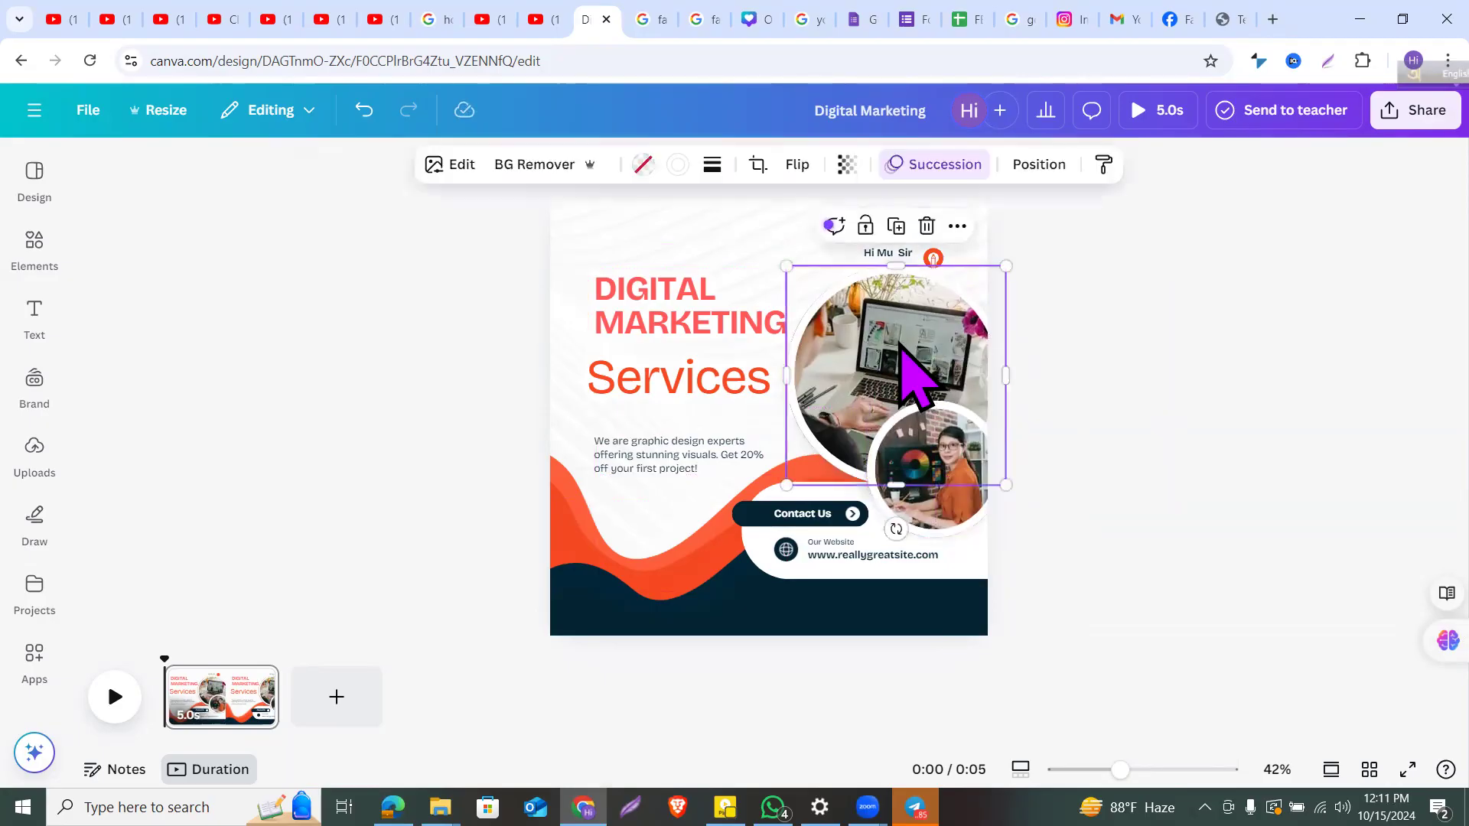
{"action": "left_click", "coordinate": [1100, 340]}
{"action": "left_click_drag", "start_coordinate": [930, 437], "coordinate": [924, 433]}
{"action": "left_click", "coordinate": [1081, 371]}
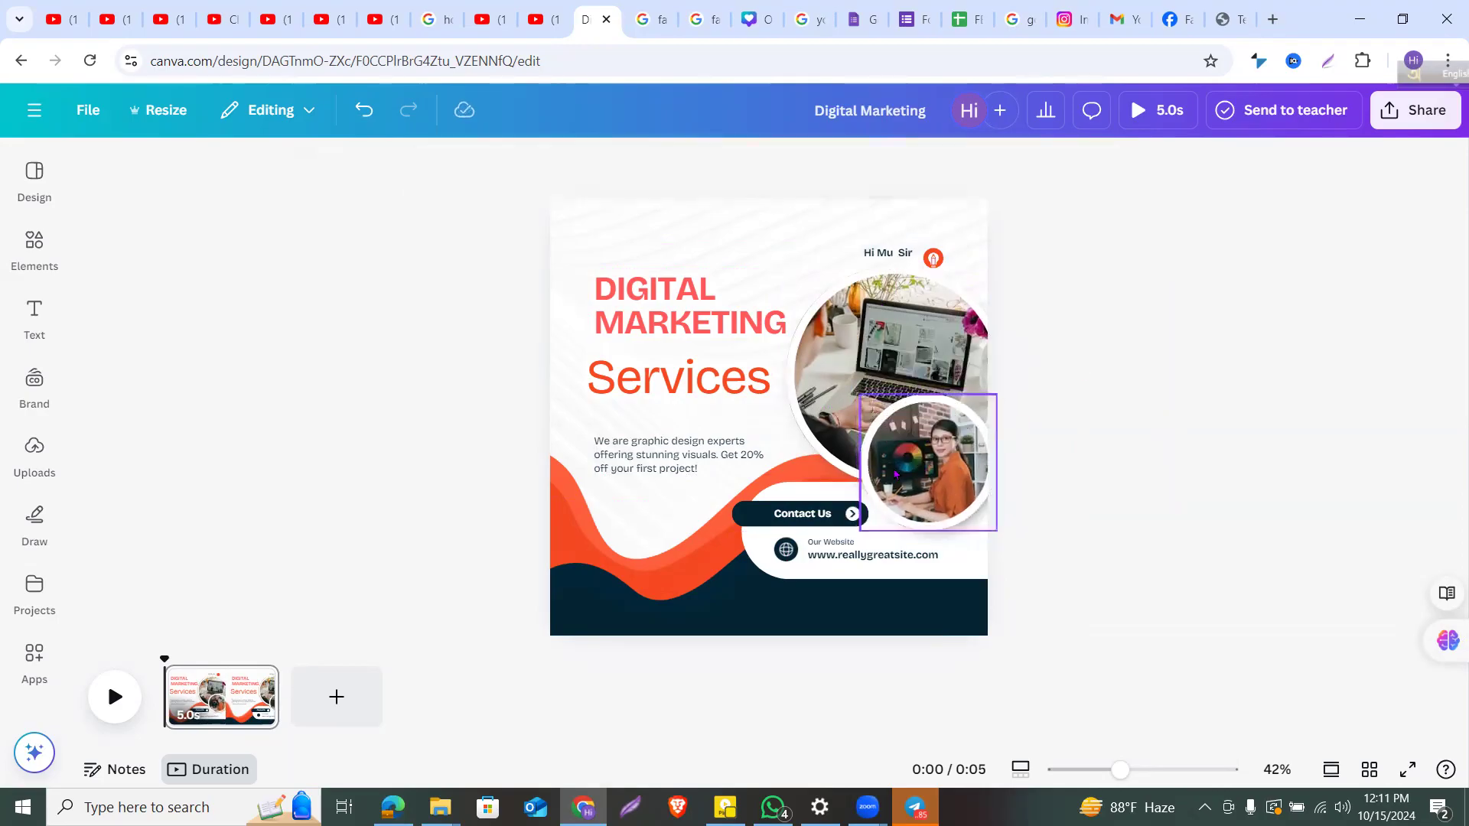
{"action": "left_click", "coordinate": [896, 475]}
{"action": "scroll", "coordinate": [899, 482], "scroll_direction": "up", "scroll_amount": 5}
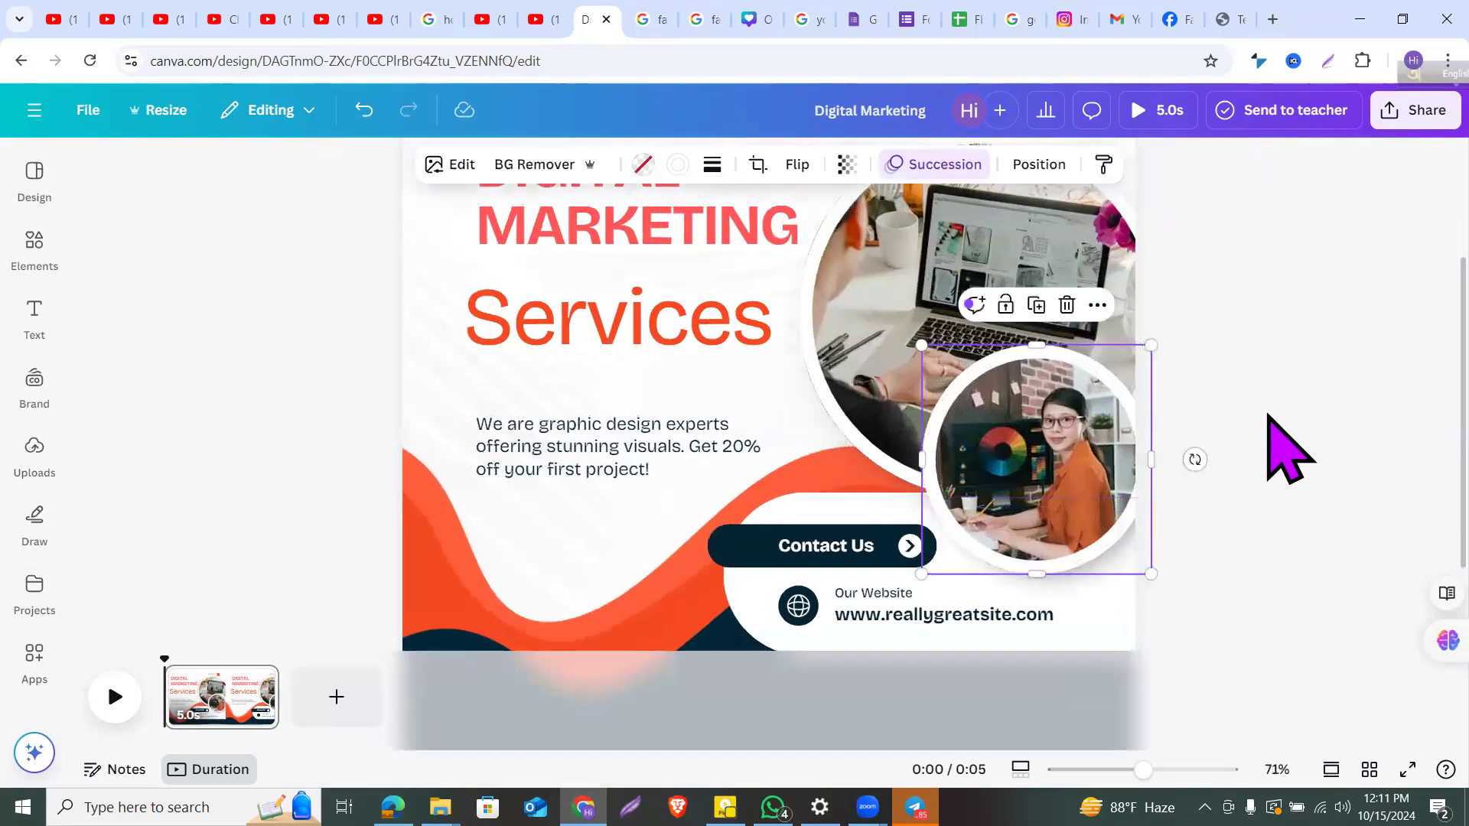
{"action": "left_click", "coordinate": [1269, 415]}
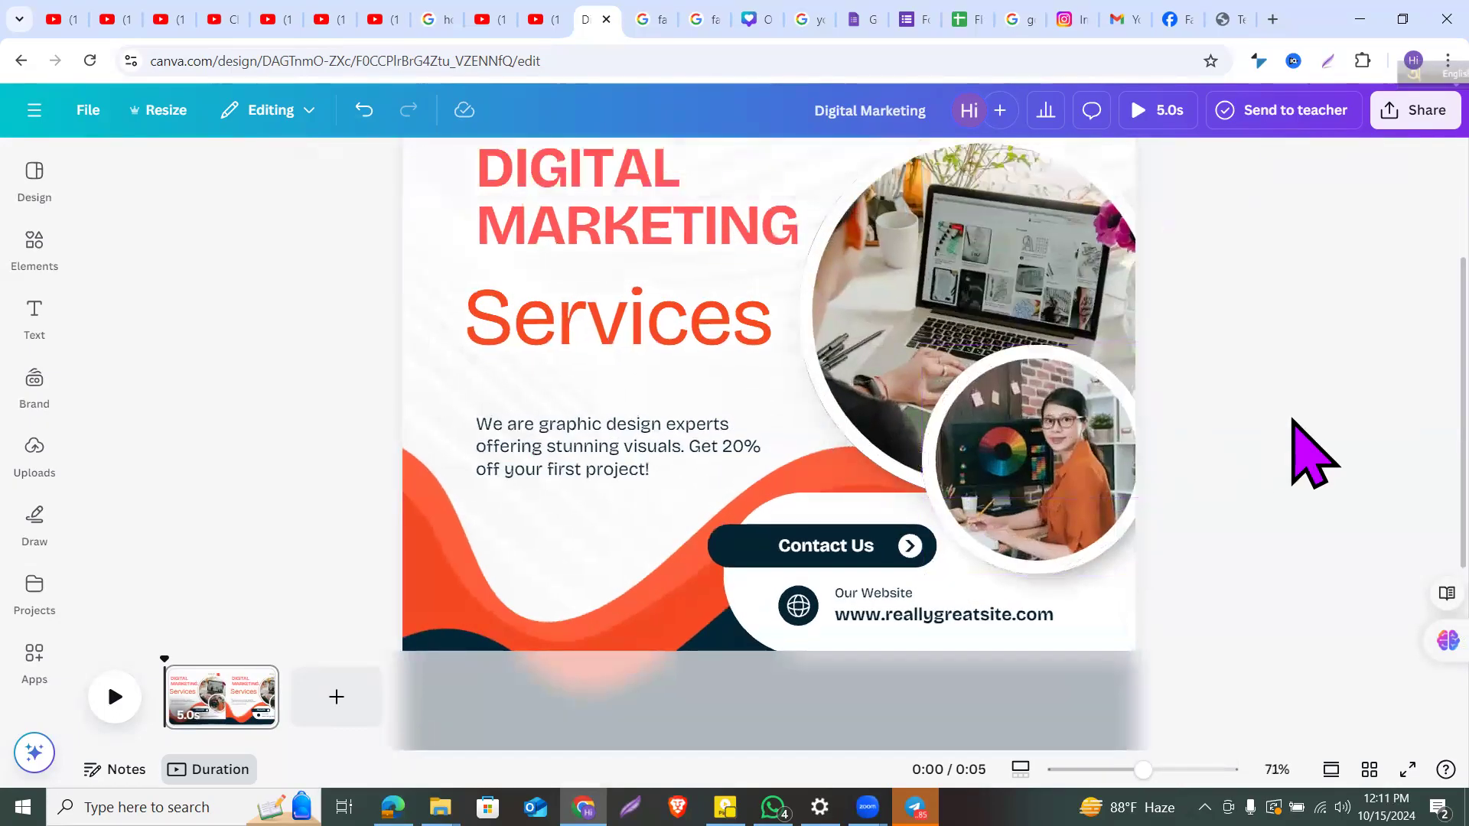
{"action": "left_click", "coordinate": [1095, 482]}
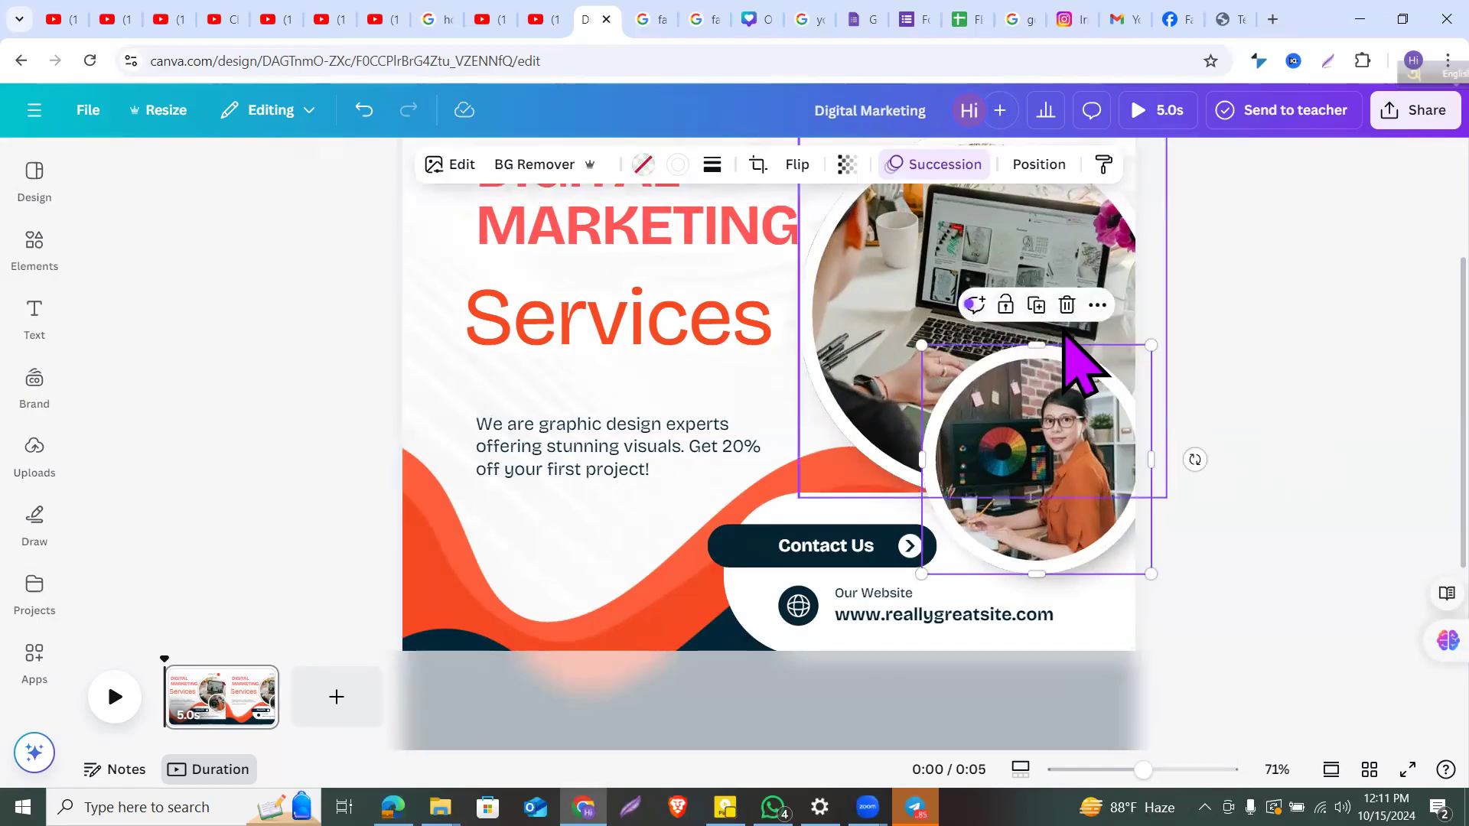
Step: Shift the small circular photo right, then further to the left
{"action": "left_click", "coordinate": [1066, 308]}
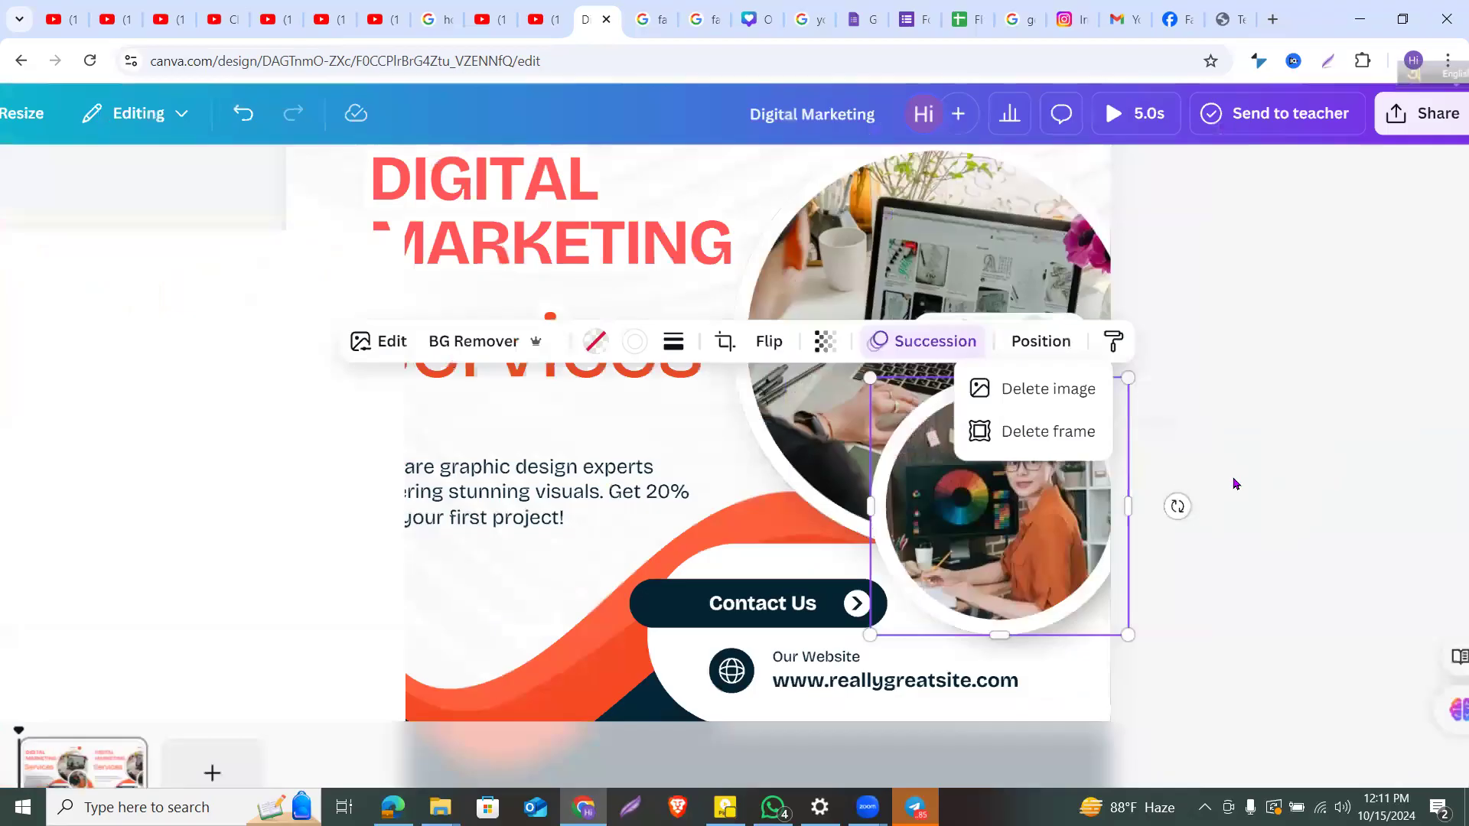
{"action": "left_click", "coordinate": [1234, 479]}
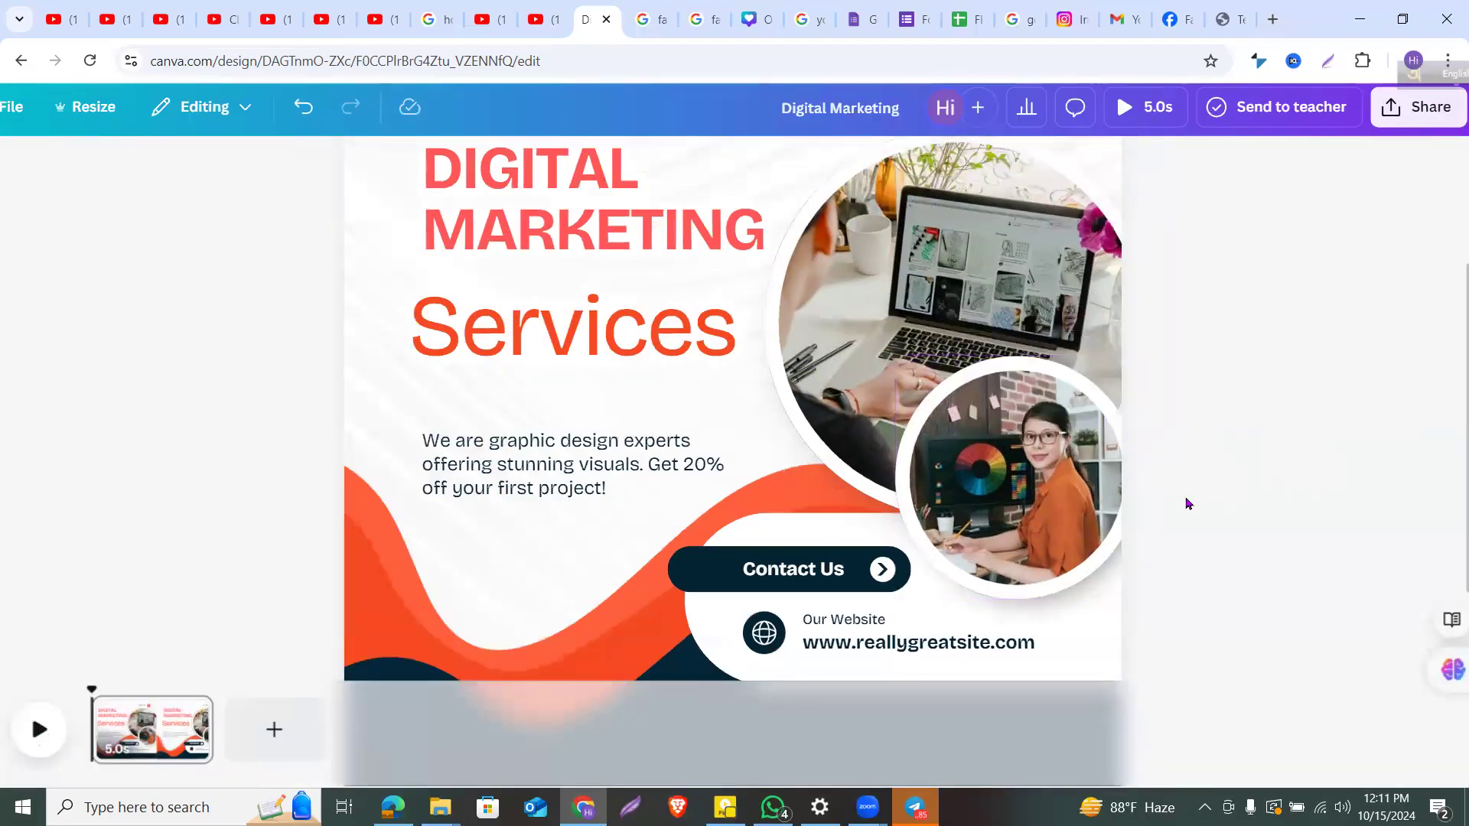
{"action": "left_click_drag", "start_coordinate": [1083, 460], "coordinate": [1119, 452]}
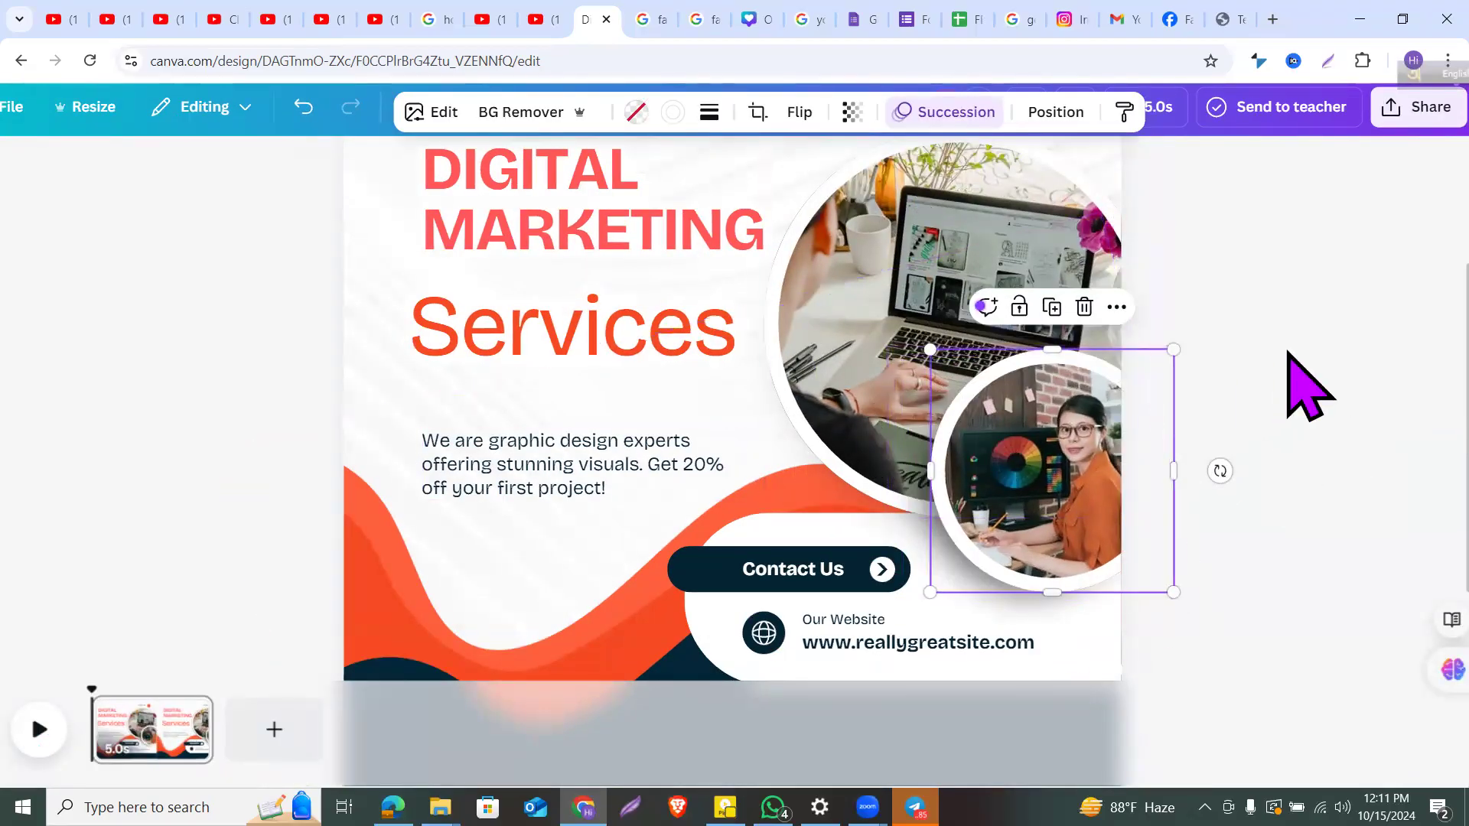
{"action": "left_click", "coordinate": [1304, 385]}
{"action": "left_click_drag", "start_coordinate": [1049, 400], "coordinate": [996, 424]}
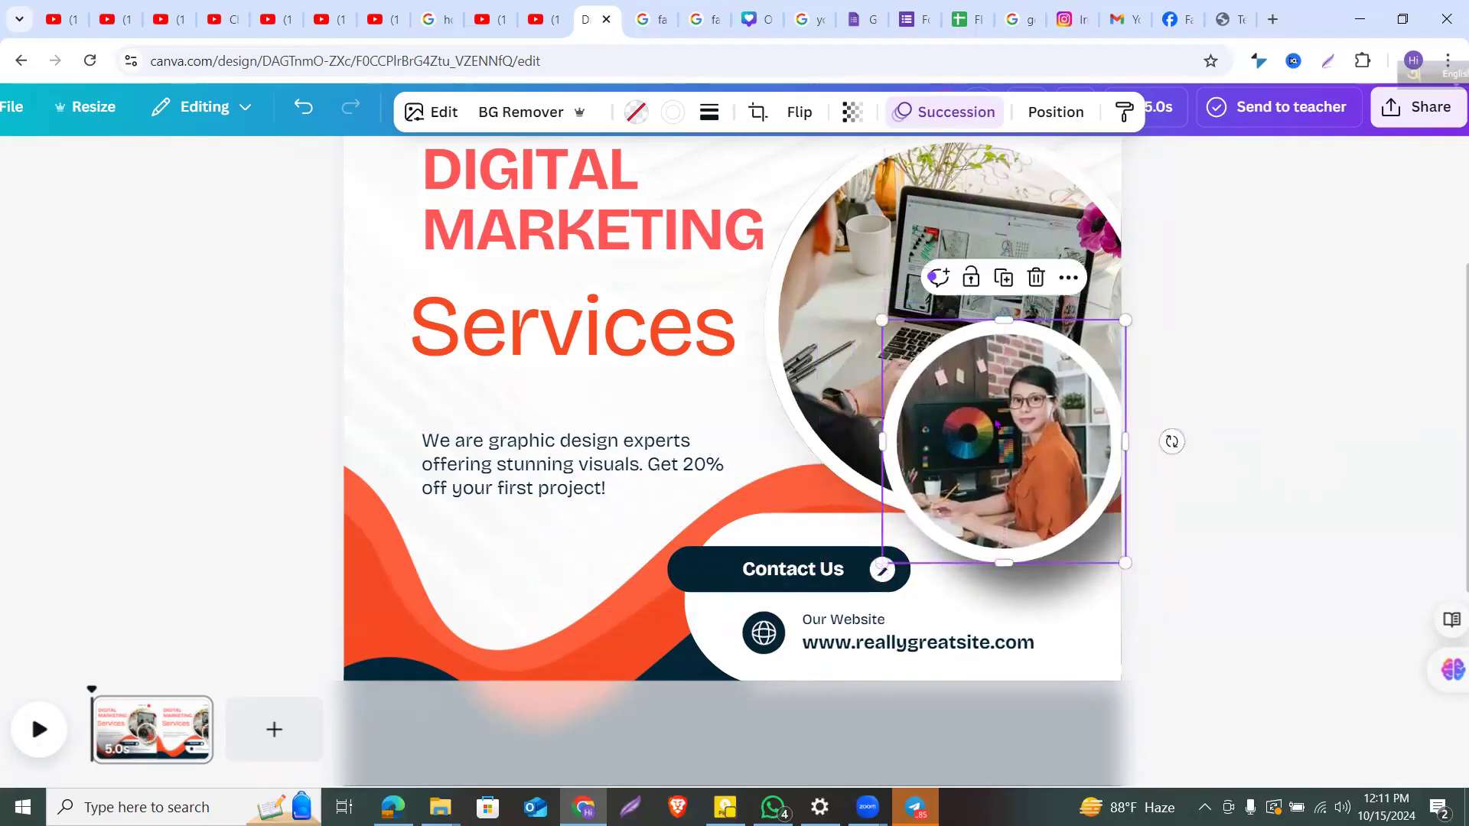
Step: Replace the circle's photo with the uploaded BD Skill Development Center logo, keeping the frame
{"action": "left_click", "coordinate": [1036, 278]}
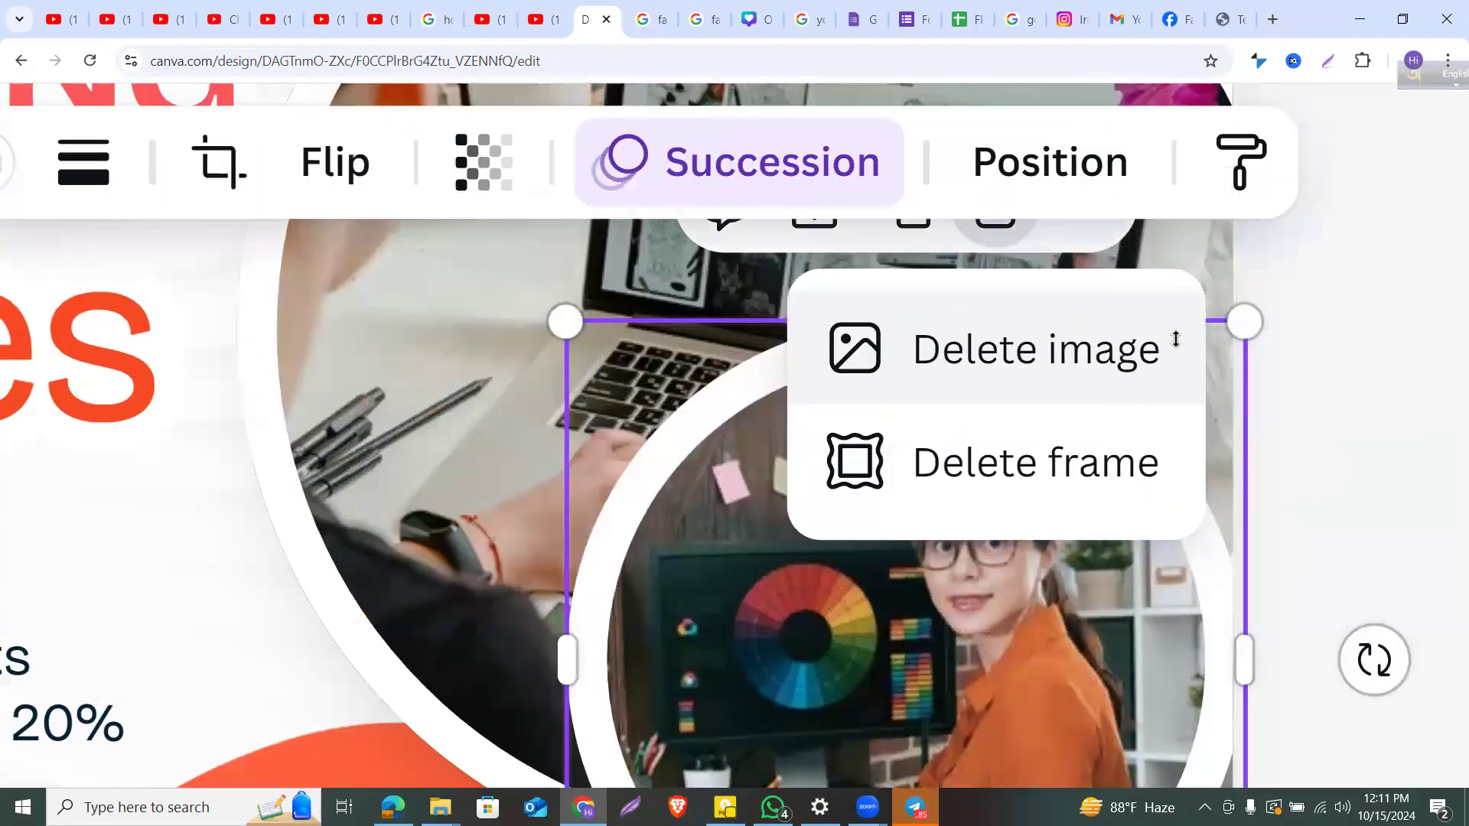
{"action": "left_click", "coordinate": [1137, 335]}
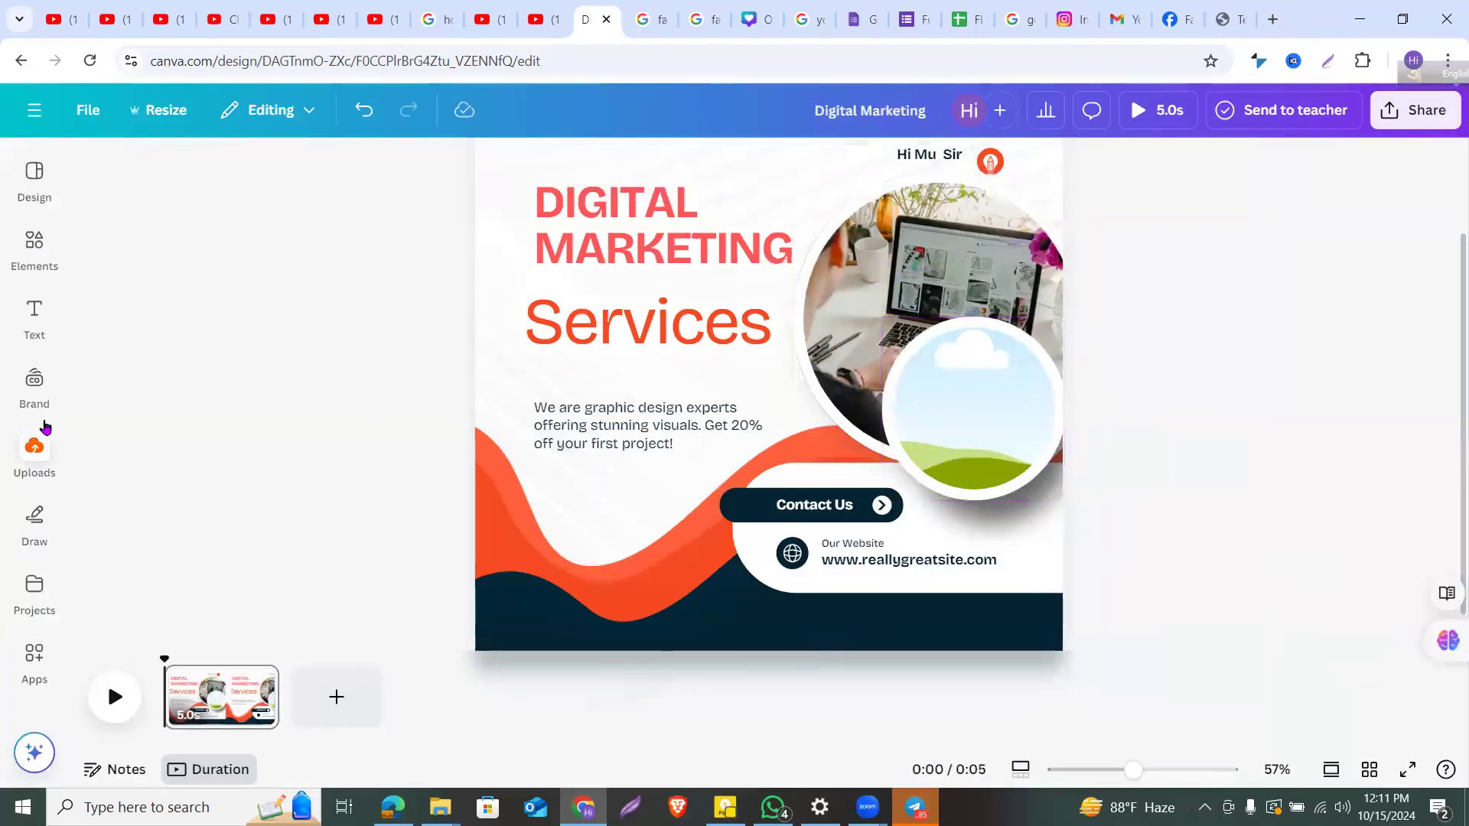
{"action": "left_click", "coordinate": [36, 452]}
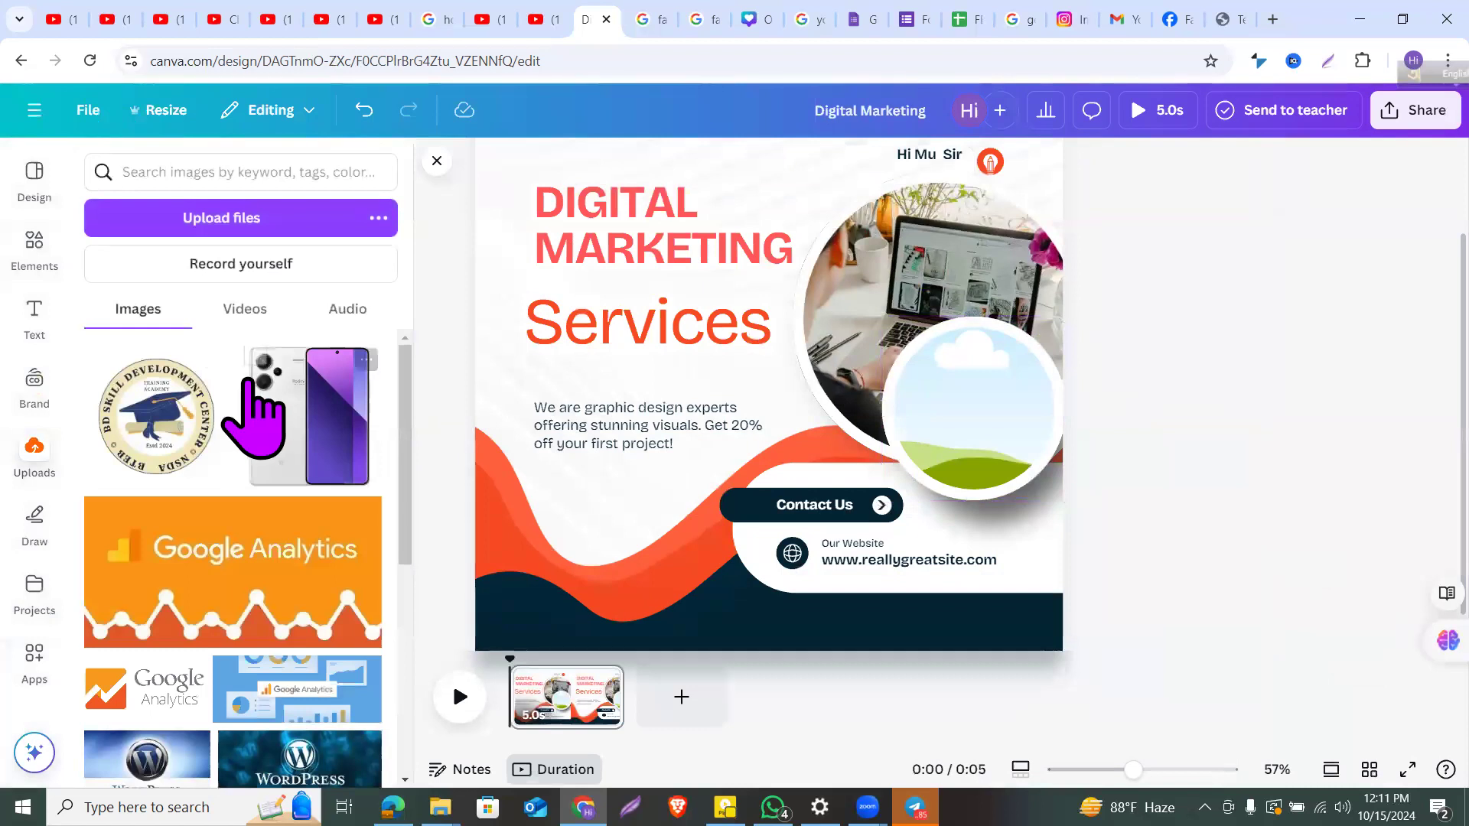
{"action": "left_click_drag", "start_coordinate": [165, 425], "coordinate": [923, 373]}
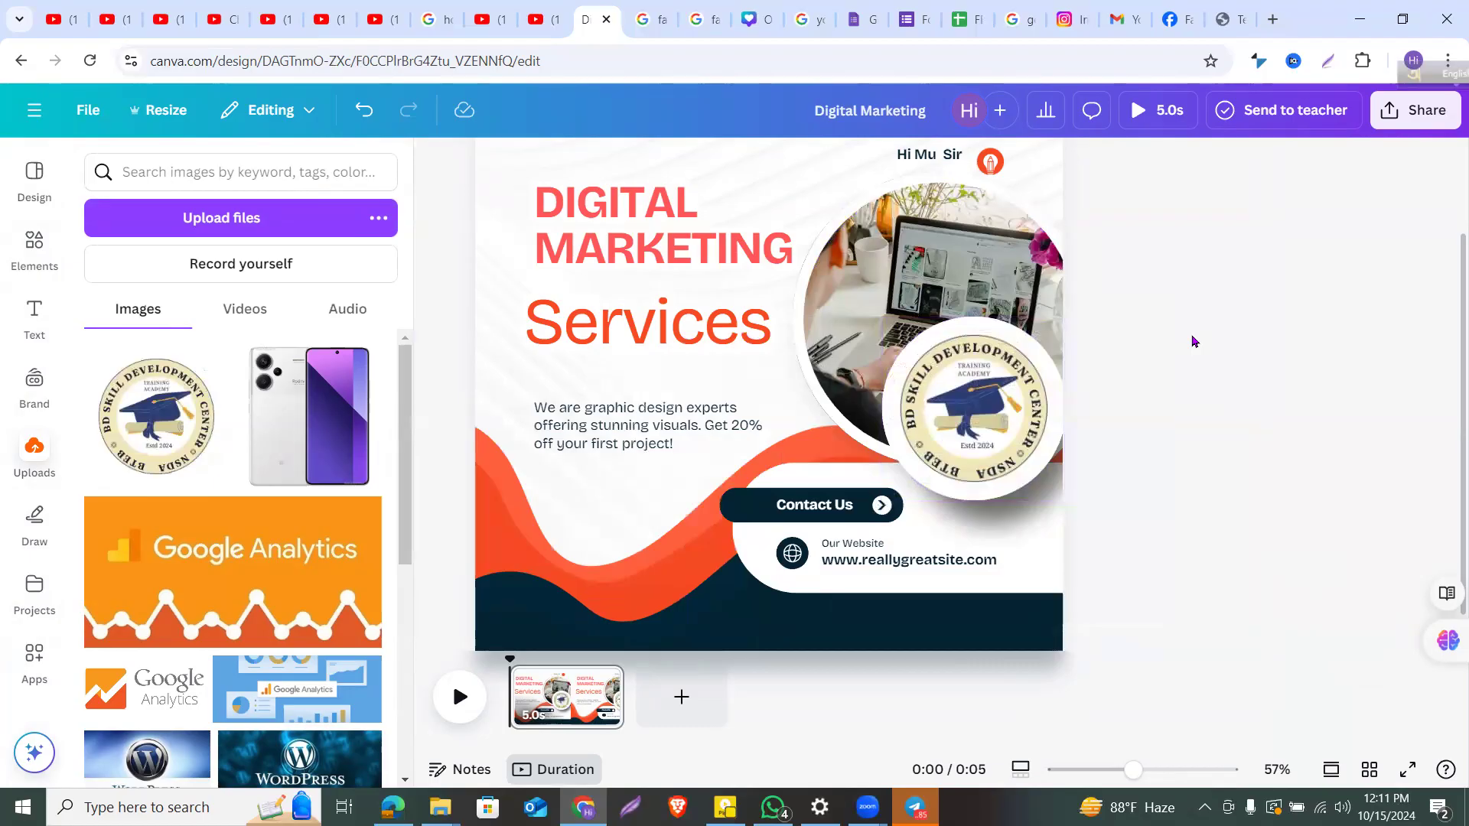
{"action": "scroll", "coordinate": [1194, 341], "scroll_direction": "down", "scroll_amount": 3}
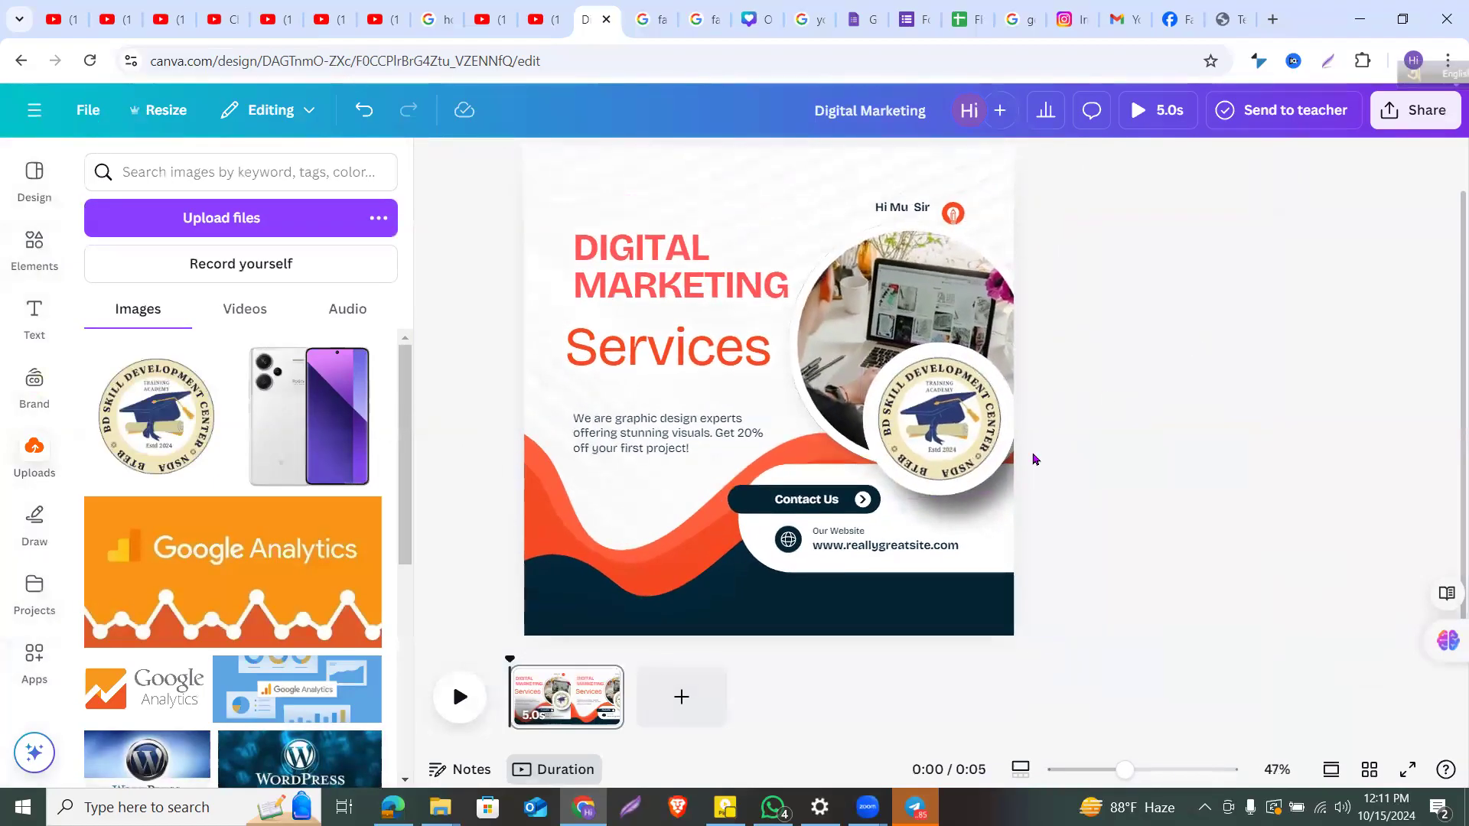
Step: Replace 'graphic design' in the body text with 'Digital Marketing'
{"action": "left_click", "coordinate": [704, 448]}
{"action": "left_click", "coordinate": [704, 451]}
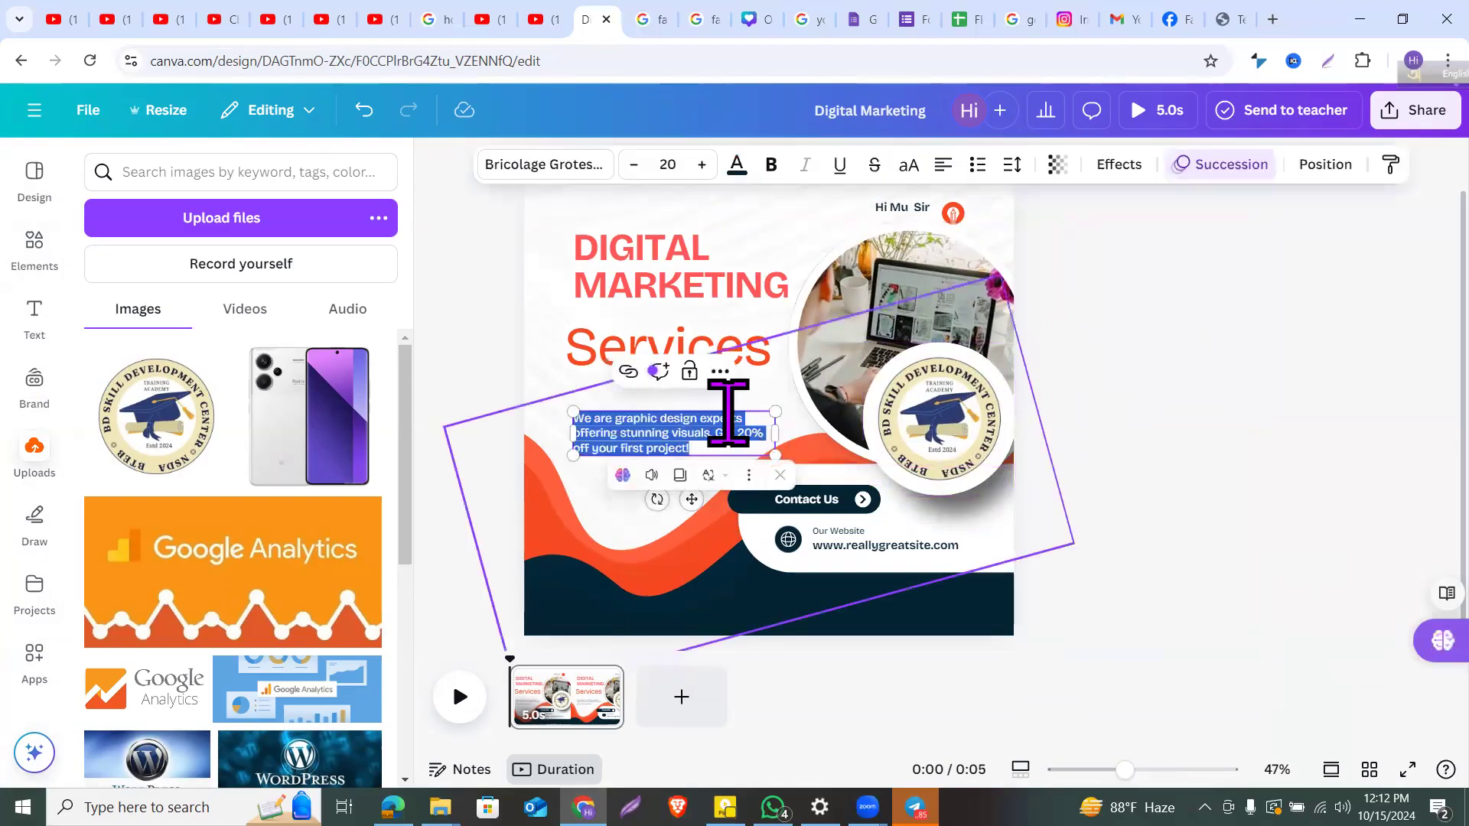
{"action": "left_click", "coordinate": [724, 410]}
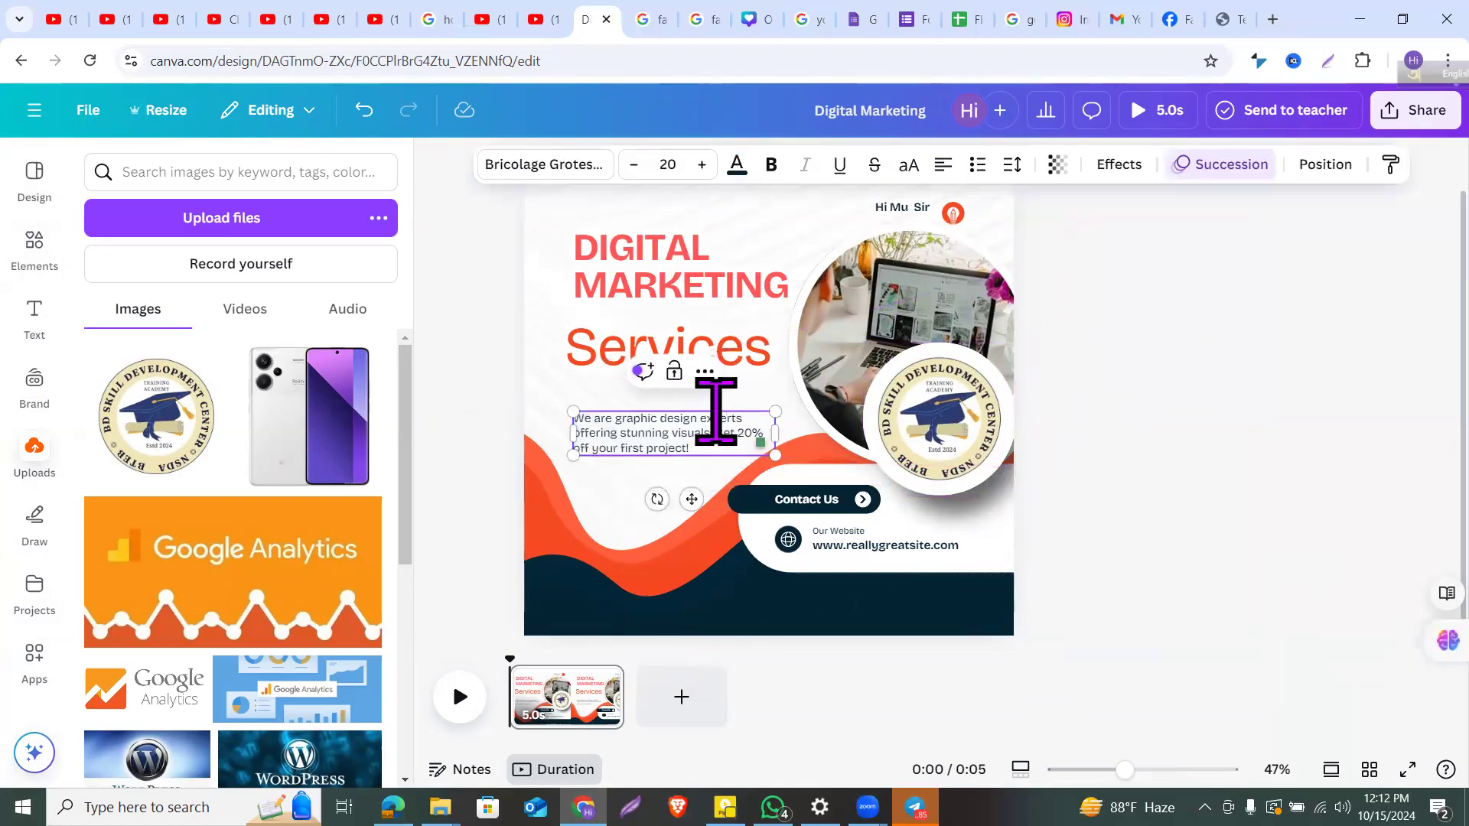
{"action": "left_click_drag", "start_coordinate": [700, 418], "coordinate": [615, 418]}
{"action": "key", "text": "BackSpace"}
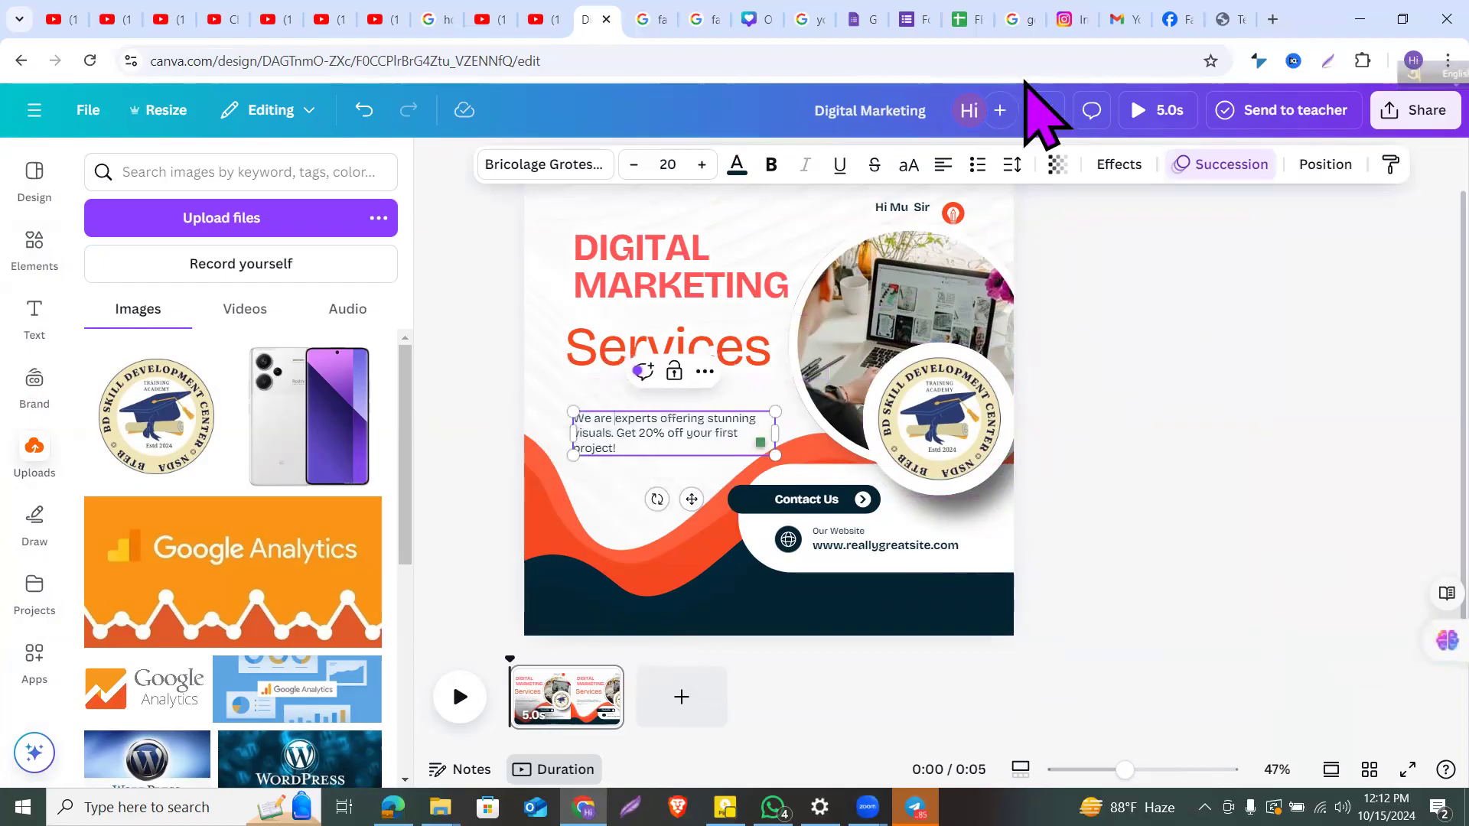
{"action": "type", "text": "Digital"}
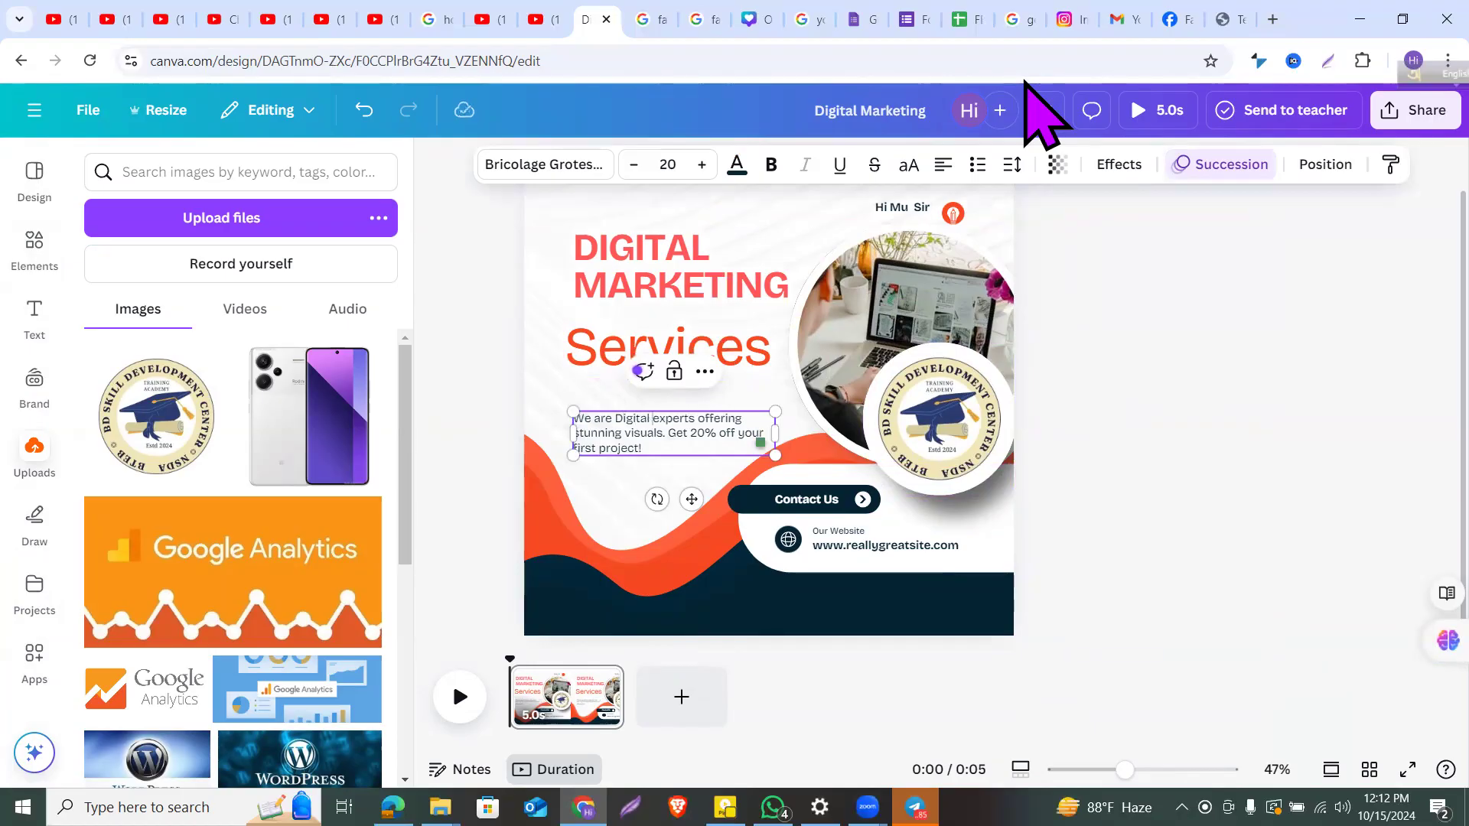
{"action": "type", "text": " Marketing"}
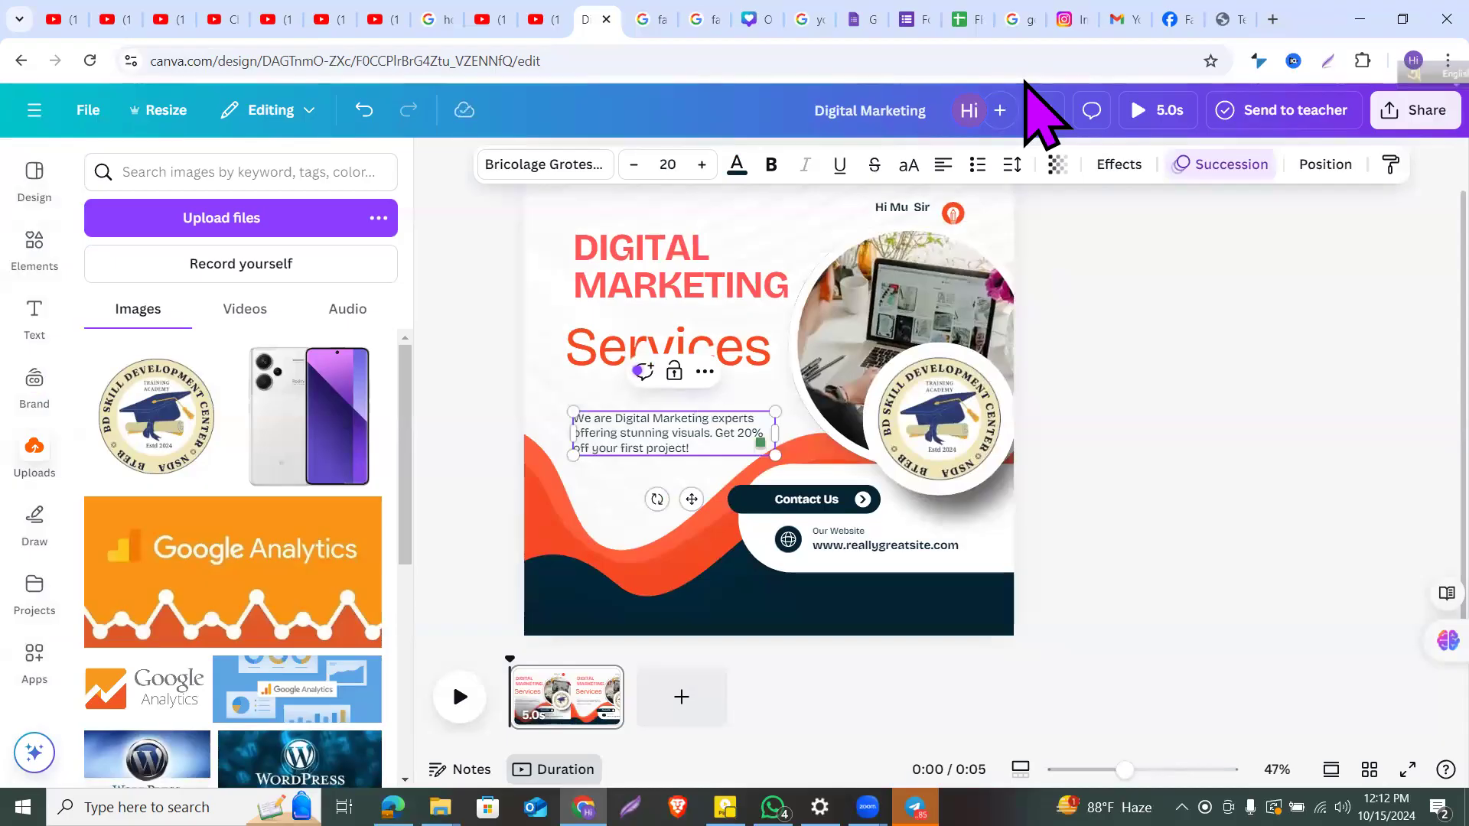
Step: Swap the website URL under Our Website for the contact e-mail address
{"action": "left_click", "coordinate": [1119, 346]}
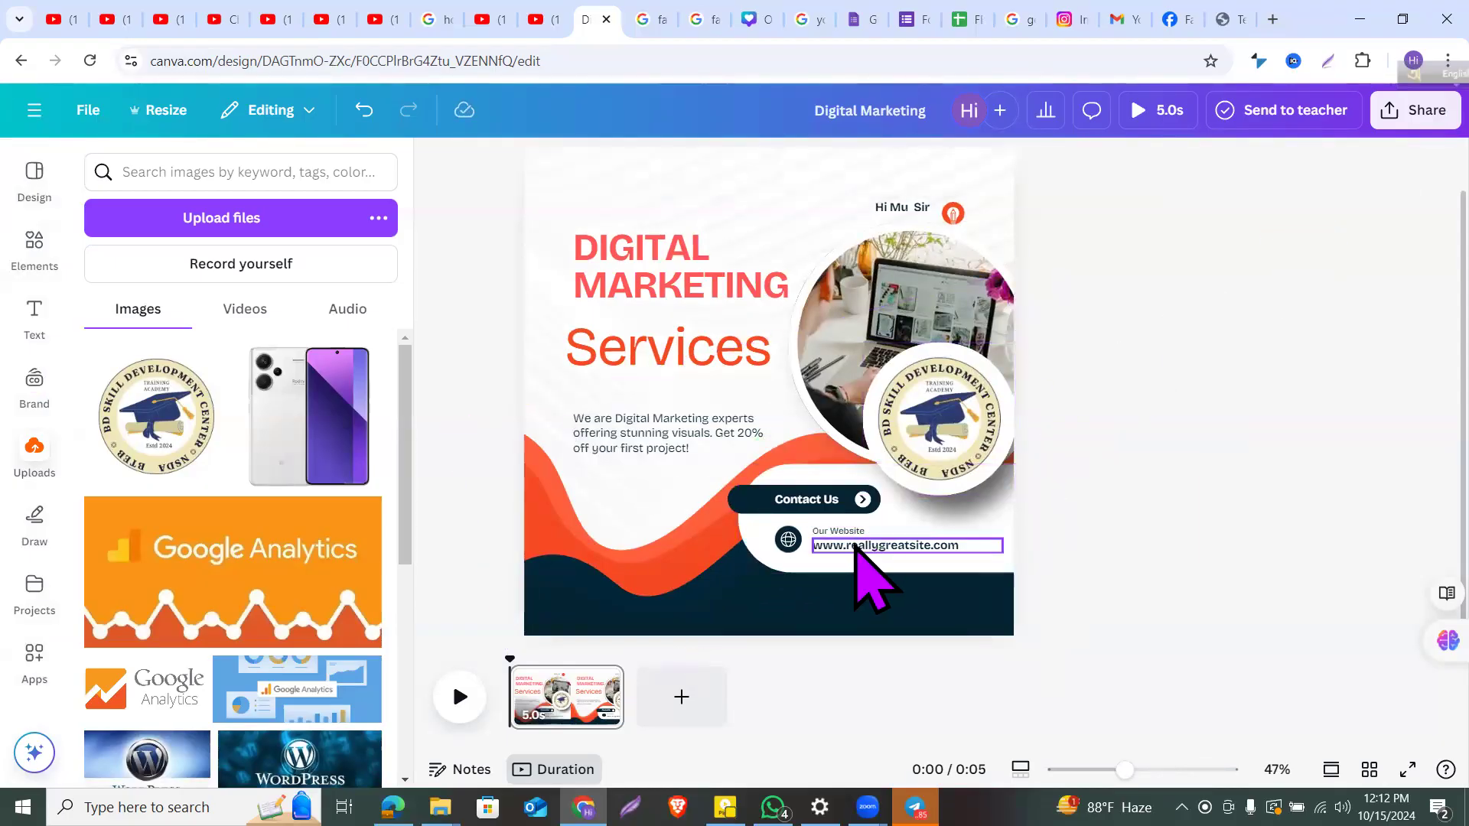
{"action": "left_click", "coordinate": [863, 540]}
{"action": "left_click", "coordinate": [867, 545]}
{"action": "double_click", "coordinate": [870, 545]}
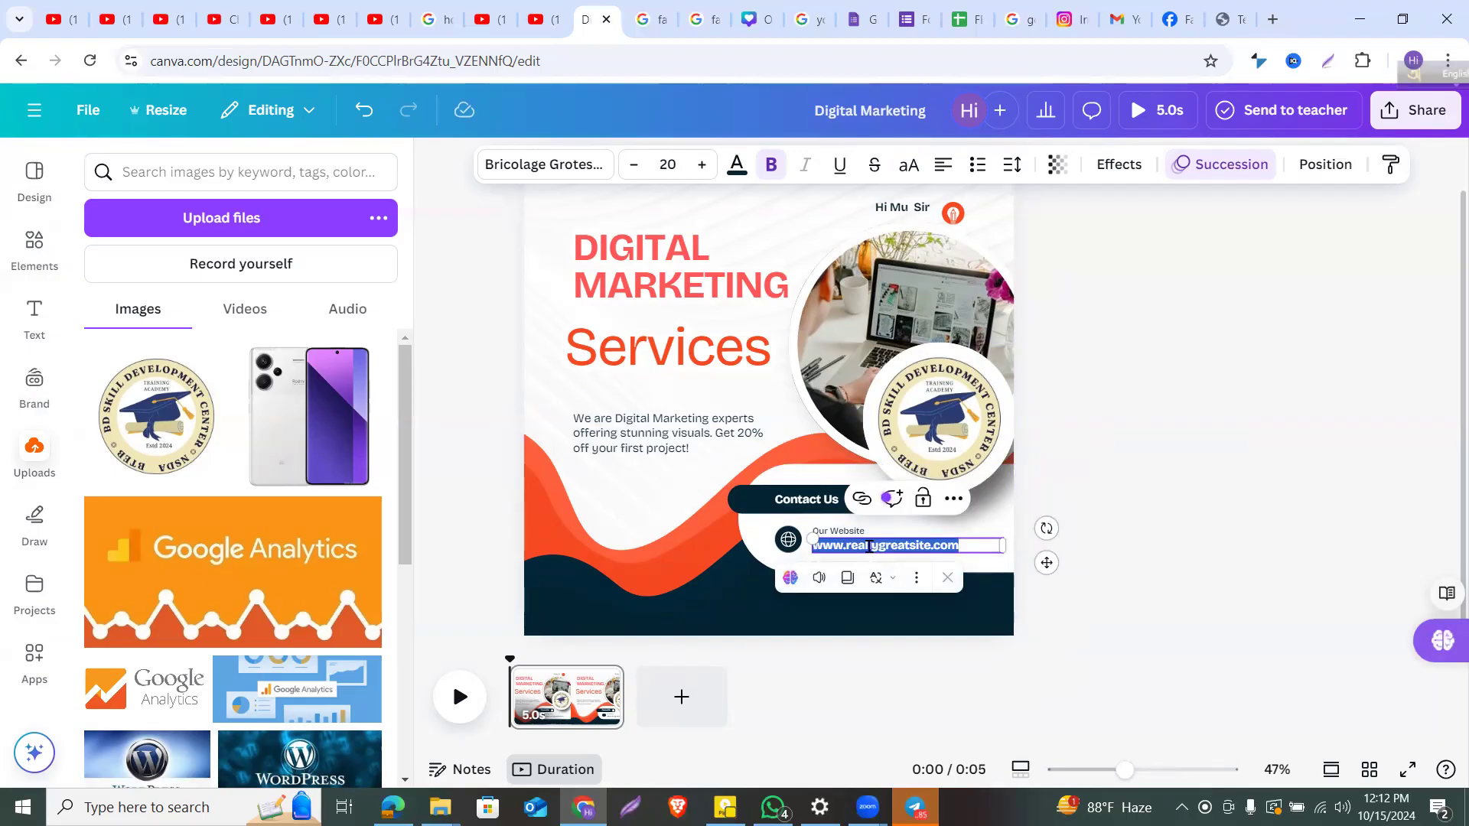
{"action": "key", "text": "BackSpace"}
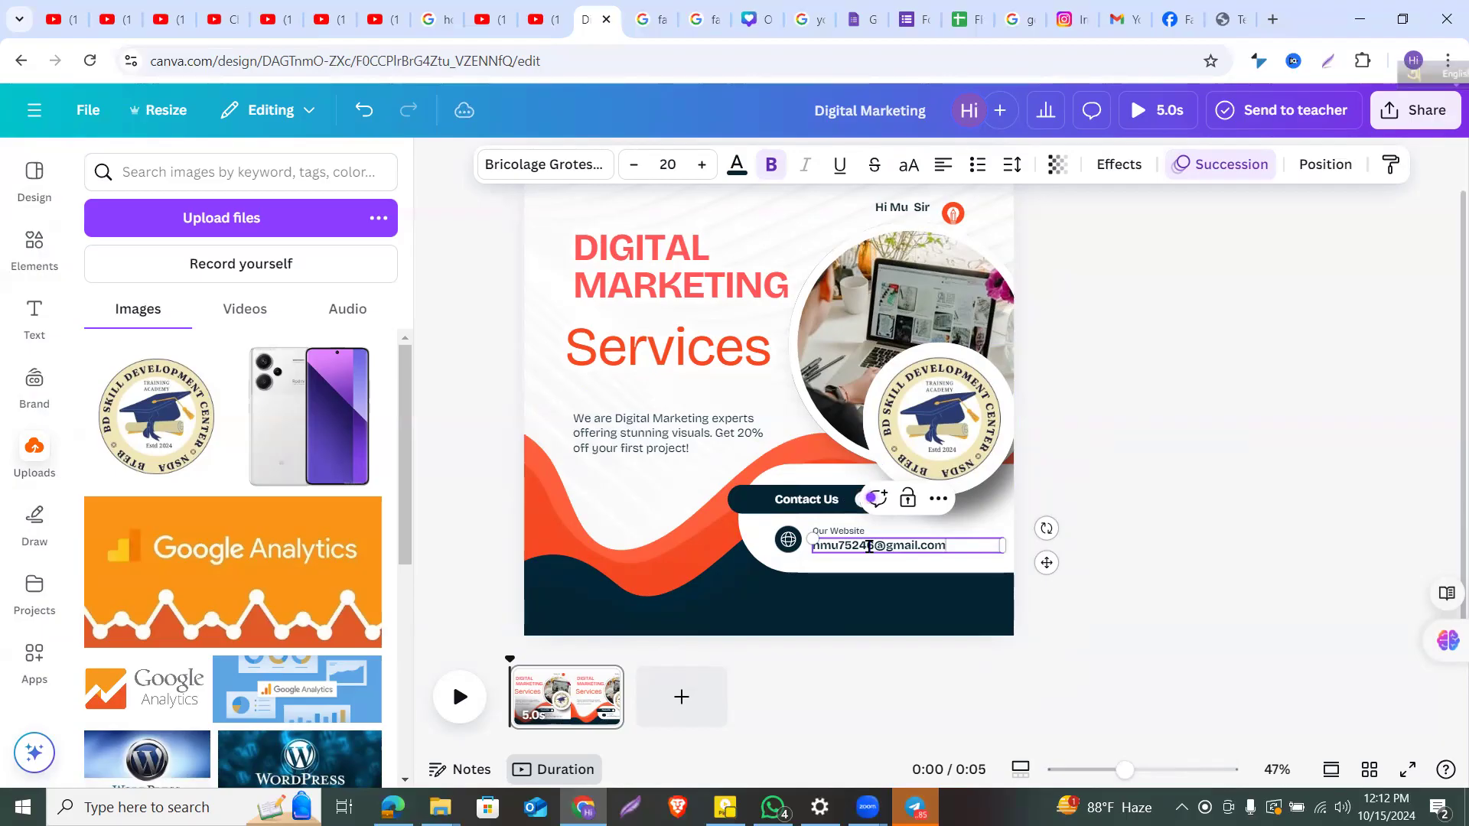
{"action": "left_click", "coordinate": [1129, 496]}
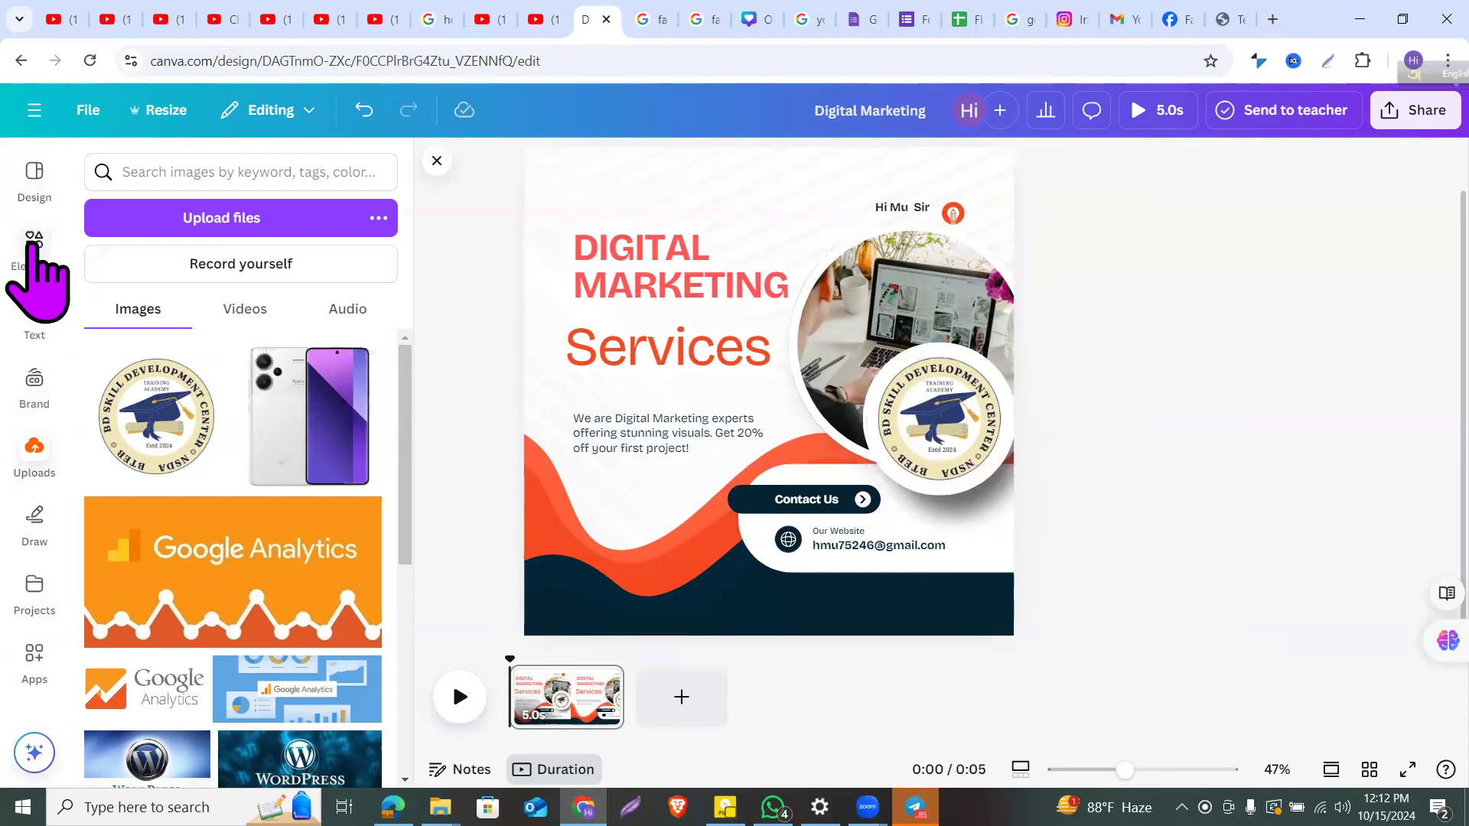
Step: Add the phone graphic from Elements and shrink it to a tiny icon at the bottom
{"action": "left_click", "coordinate": [34, 242]}
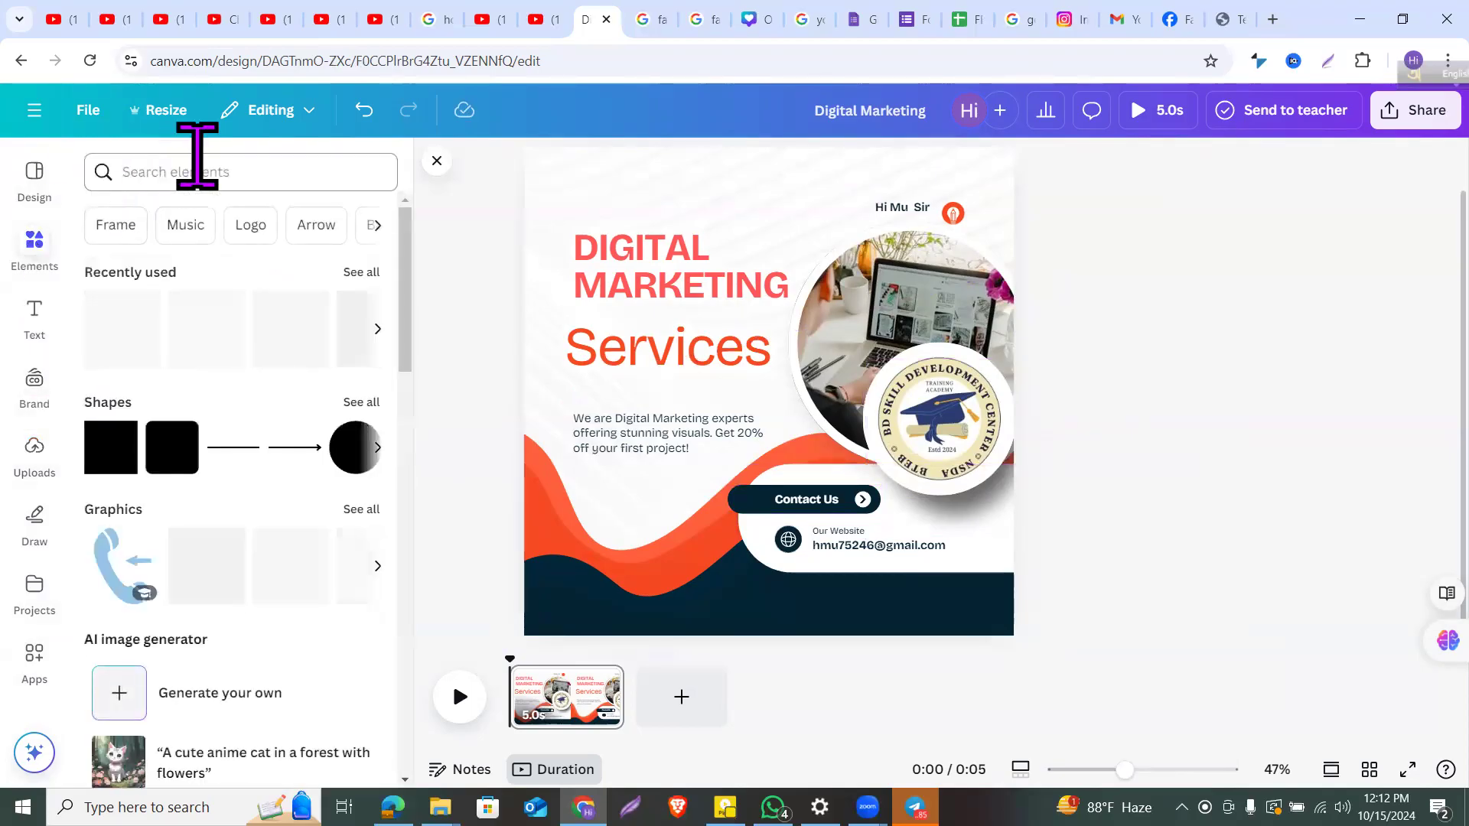
{"action": "scroll", "coordinate": [288, 566], "scroll_direction": "right", "scroll_amount": 5}
{"action": "scroll", "coordinate": [268, 566], "scroll_direction": "right", "scroll_amount": 5}
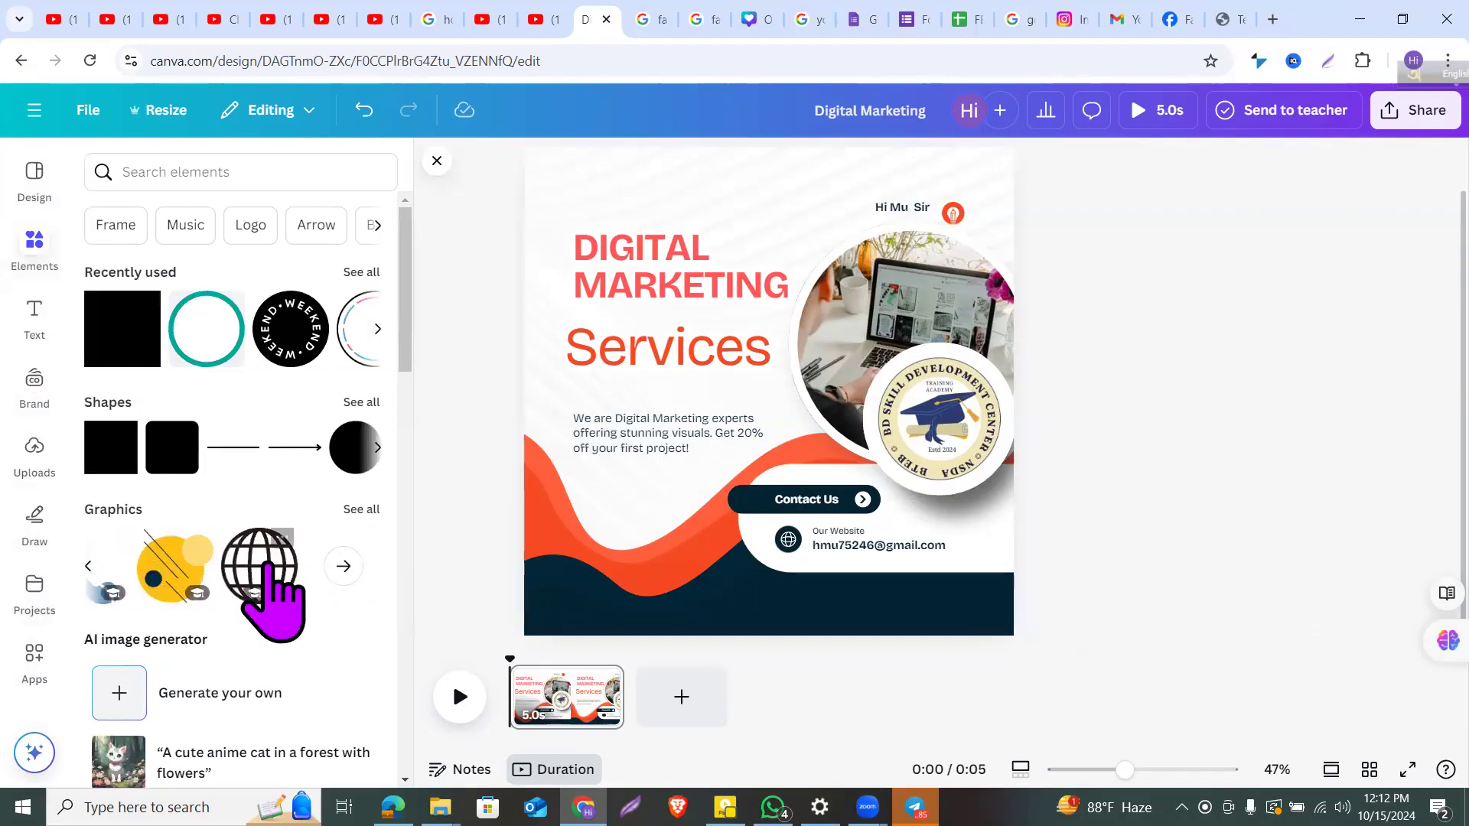
{"action": "scroll", "coordinate": [260, 566], "scroll_direction": "left", "scroll_amount": 5}
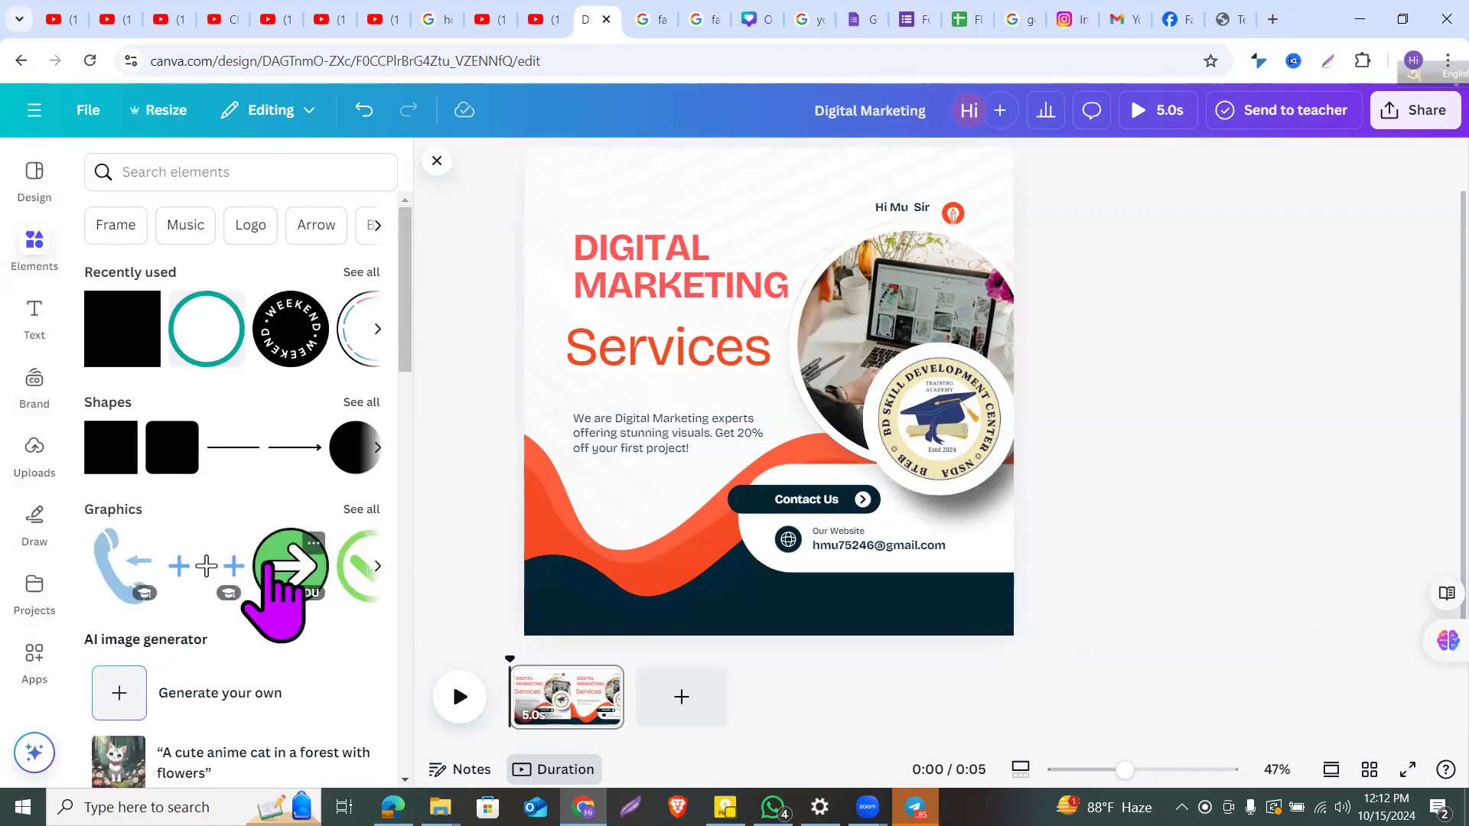
{"action": "scroll", "coordinate": [269, 565], "scroll_direction": "down", "scroll_amount": 1}
{"action": "left_click_drag", "start_coordinate": [121, 555], "coordinate": [851, 508]}
{"action": "left_click_drag", "start_coordinate": [901, 436], "coordinate": [778, 598]}
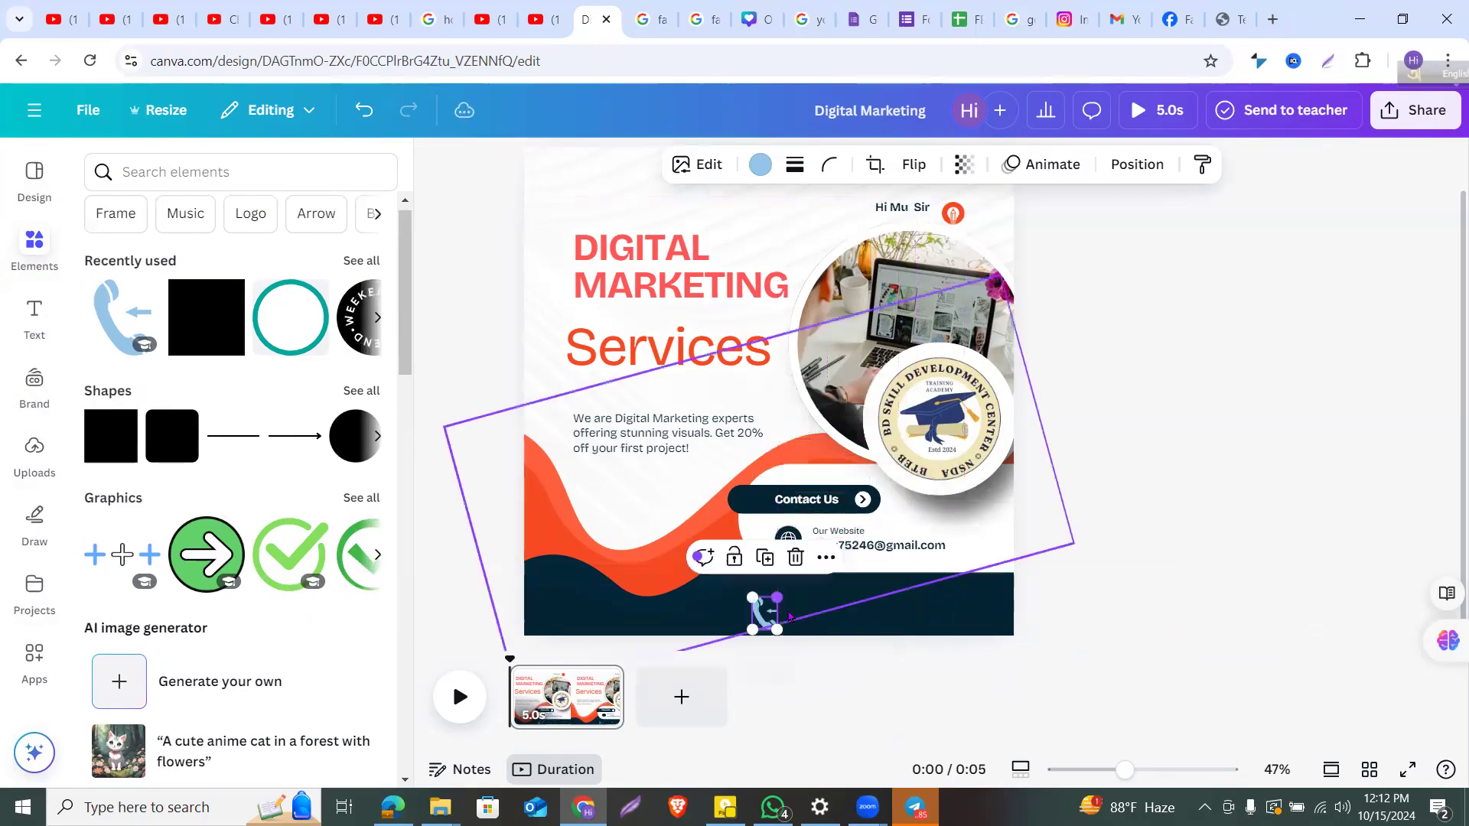
Step: Move the Our Website label and globe icon slightly up
{"action": "left_click", "coordinate": [985, 546]}
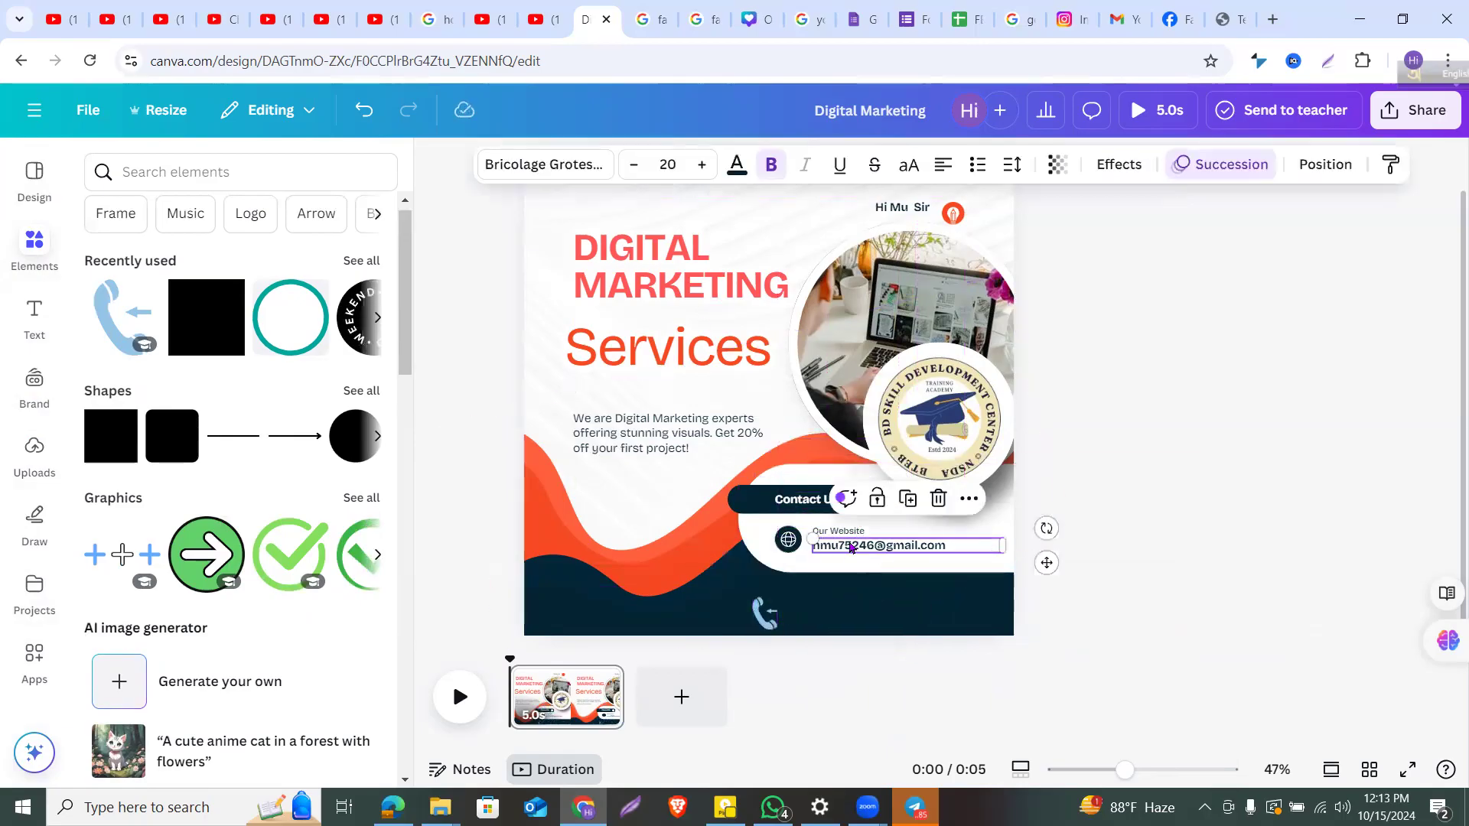
{"action": "left_click_drag", "start_coordinate": [852, 537], "coordinate": [789, 529]}
{"action": "left_click", "coordinate": [796, 562]}
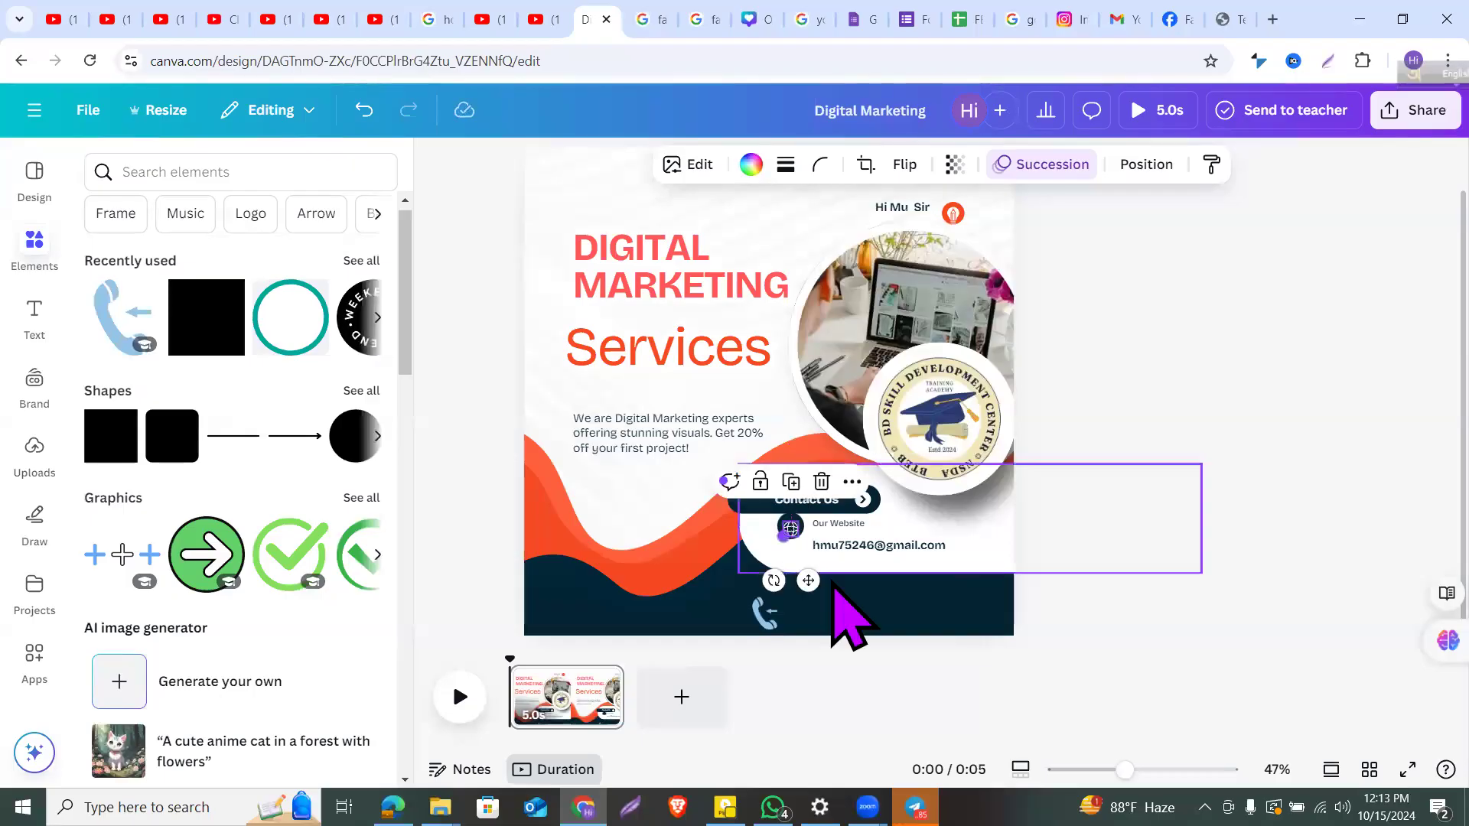
{"action": "left_click", "coordinate": [901, 428]}
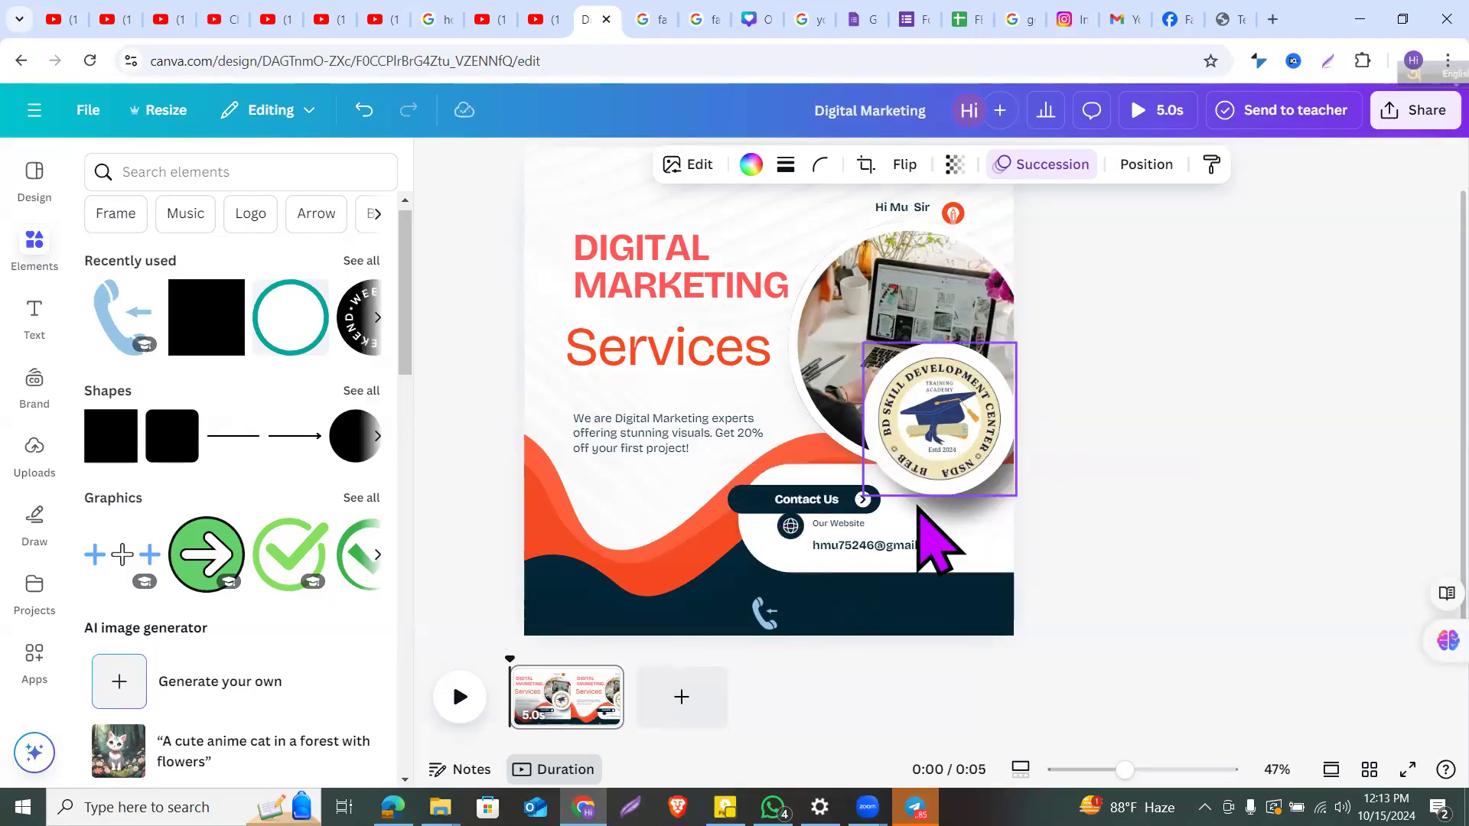
Step: Delete the Our Website label and move the e-mail address up under Contact Us
{"action": "left_click_drag", "start_coordinate": [845, 557], "coordinate": [843, 518]}
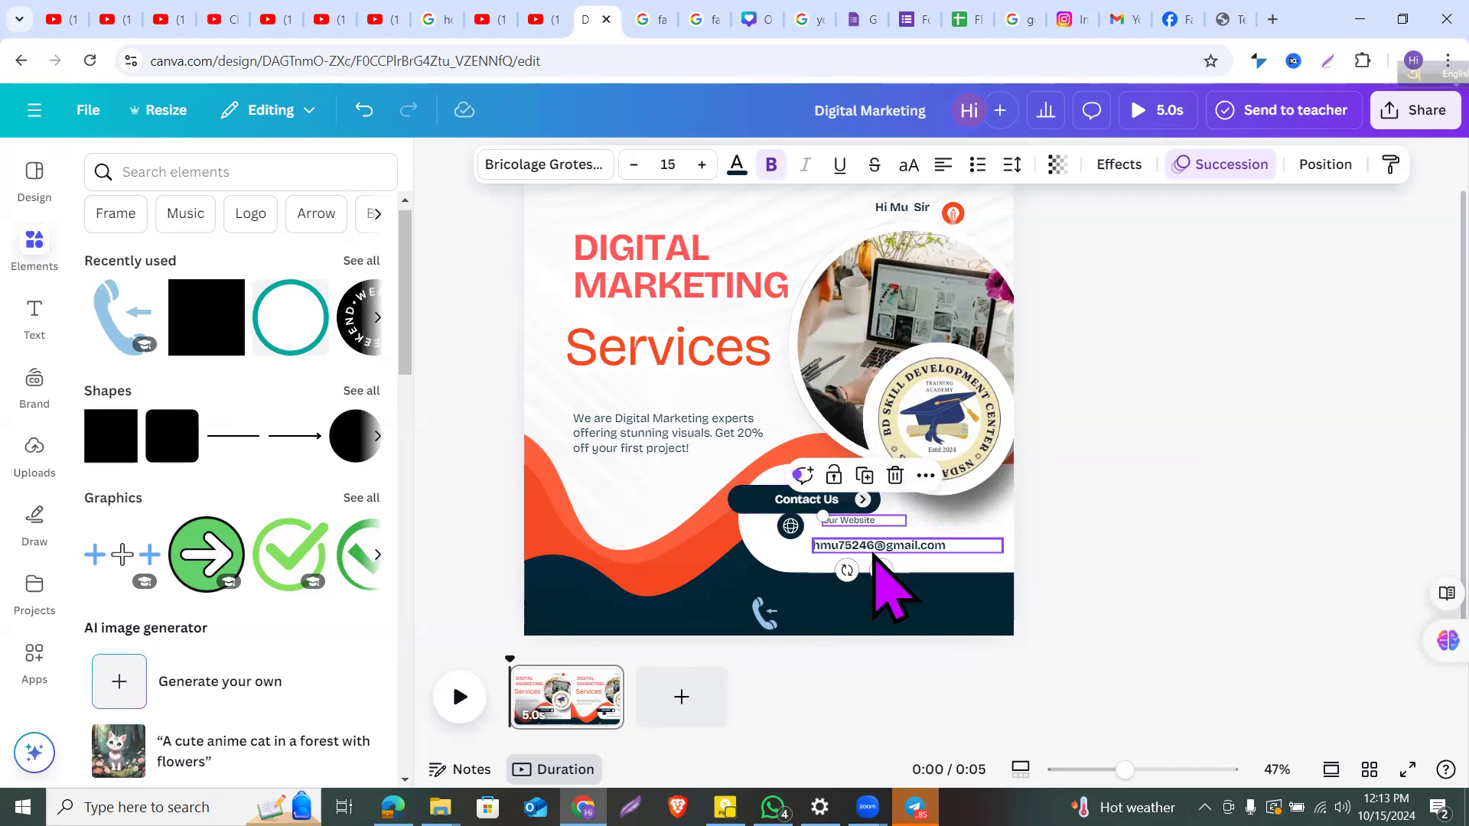
{"action": "left_click", "coordinate": [895, 475]}
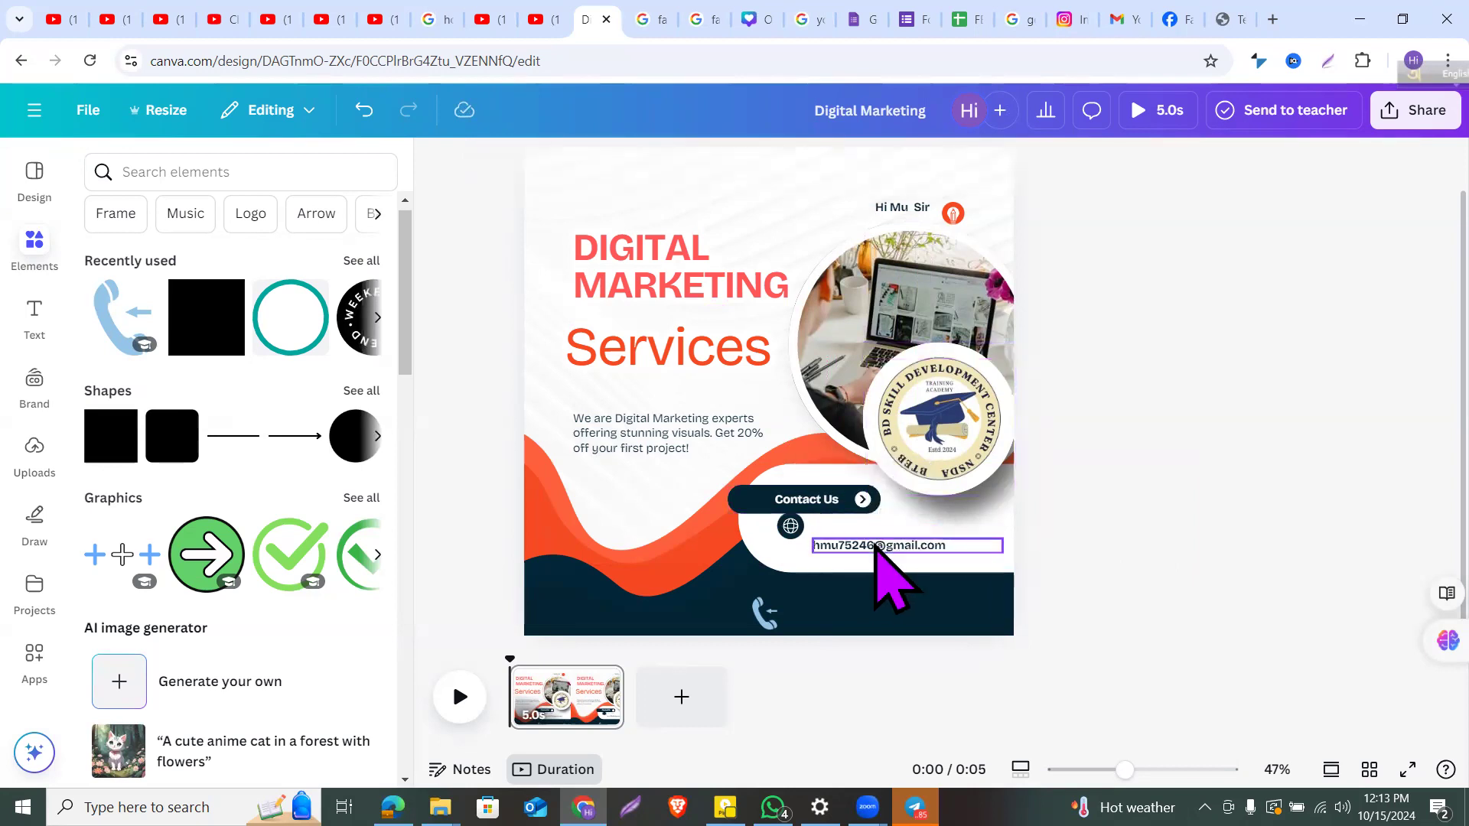
{"action": "left_click_drag", "start_coordinate": [878, 546], "coordinate": [873, 526]}
Step: Delete the globe icon and the dark circle beside the e-mail address
{"action": "left_click", "coordinate": [790, 527]}
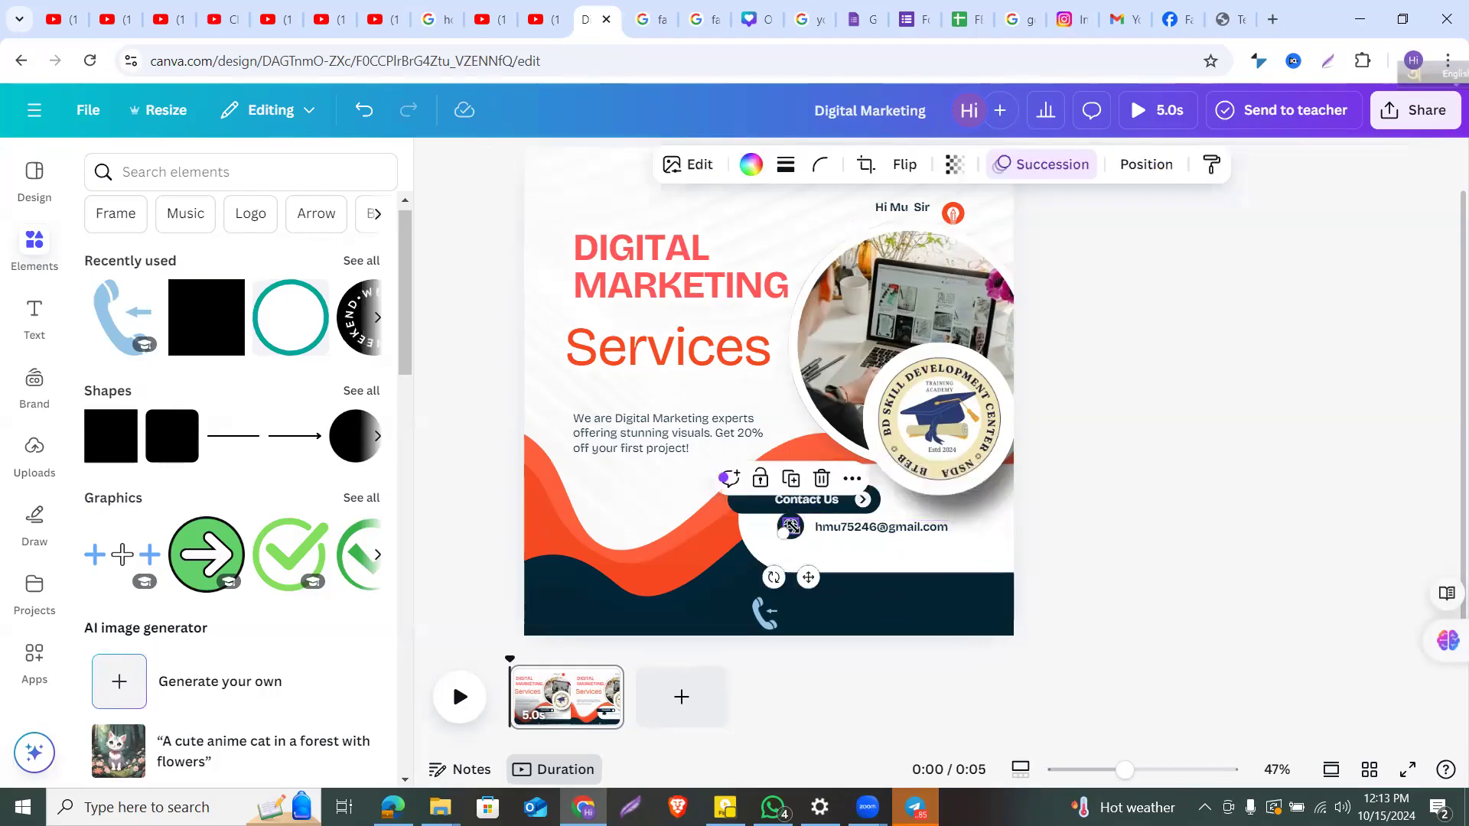
{"action": "left_click", "coordinate": [817, 476]}
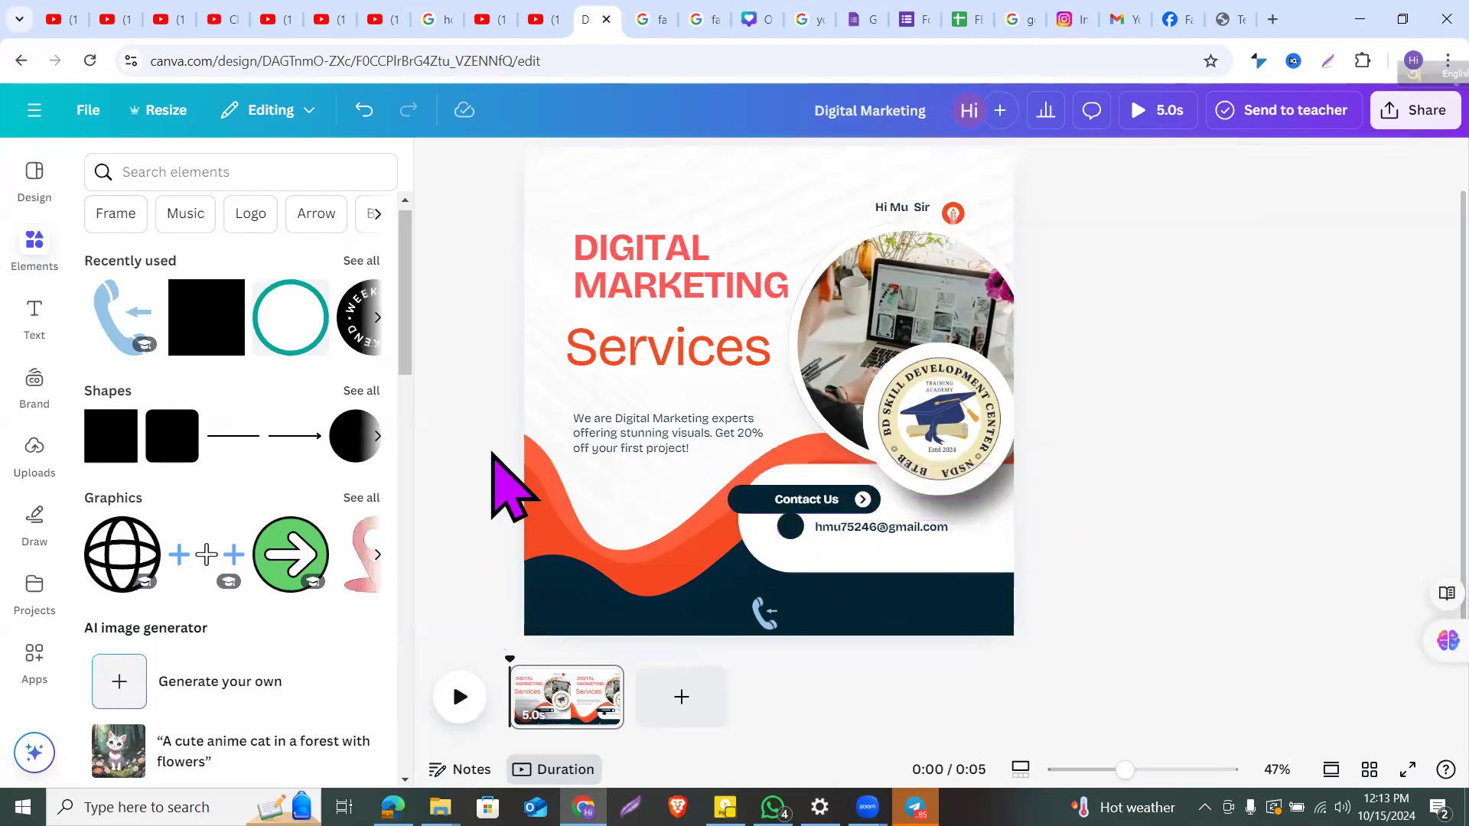
{"action": "left_click", "coordinate": [790, 523]}
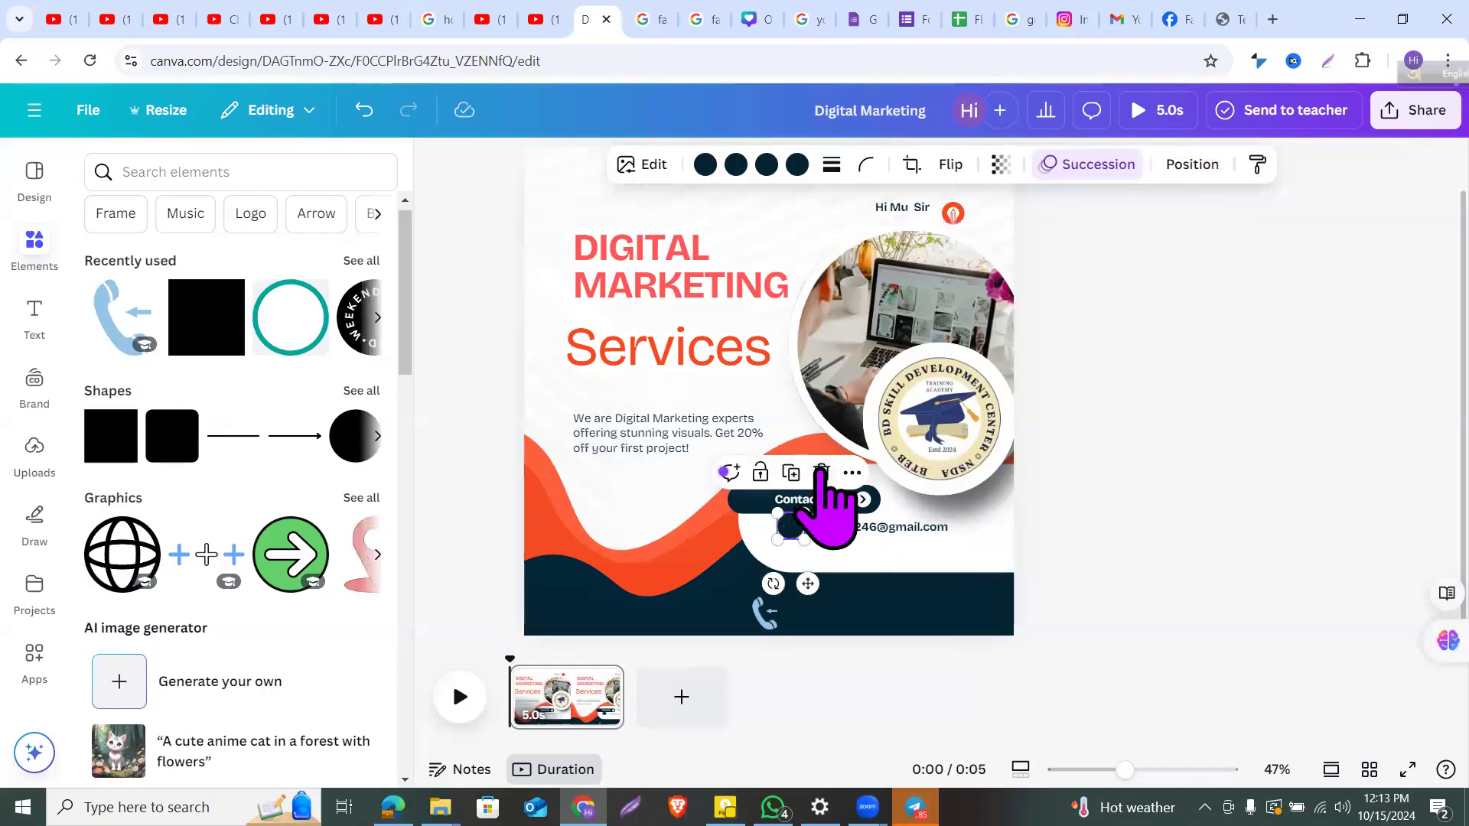
{"action": "left_click", "coordinate": [820, 474]}
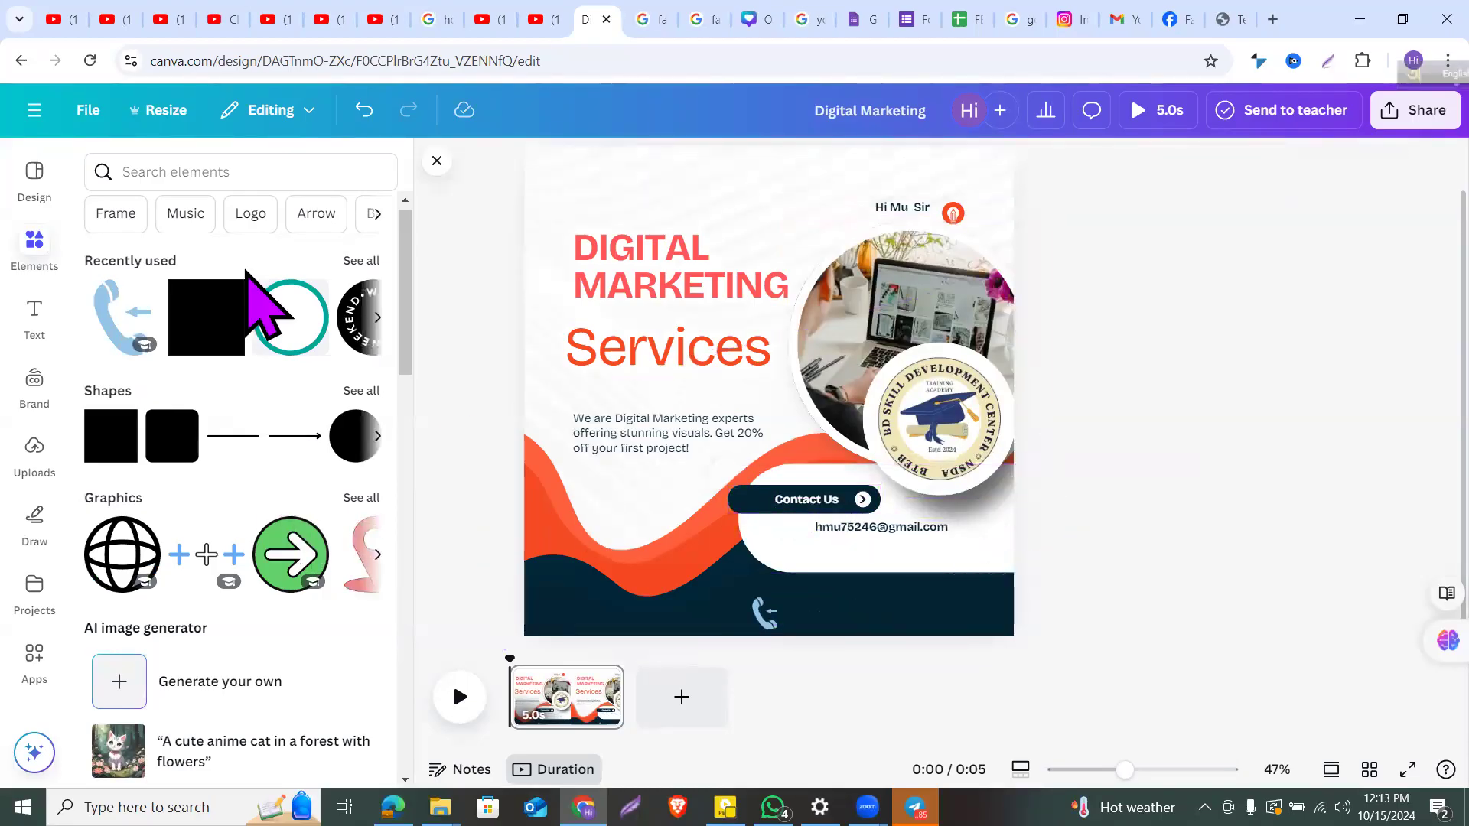
Step: Add a 'gmail icon' graphic, shrink it, and place it beside the e-mail address
{"action": "left_click", "coordinate": [207, 172]}
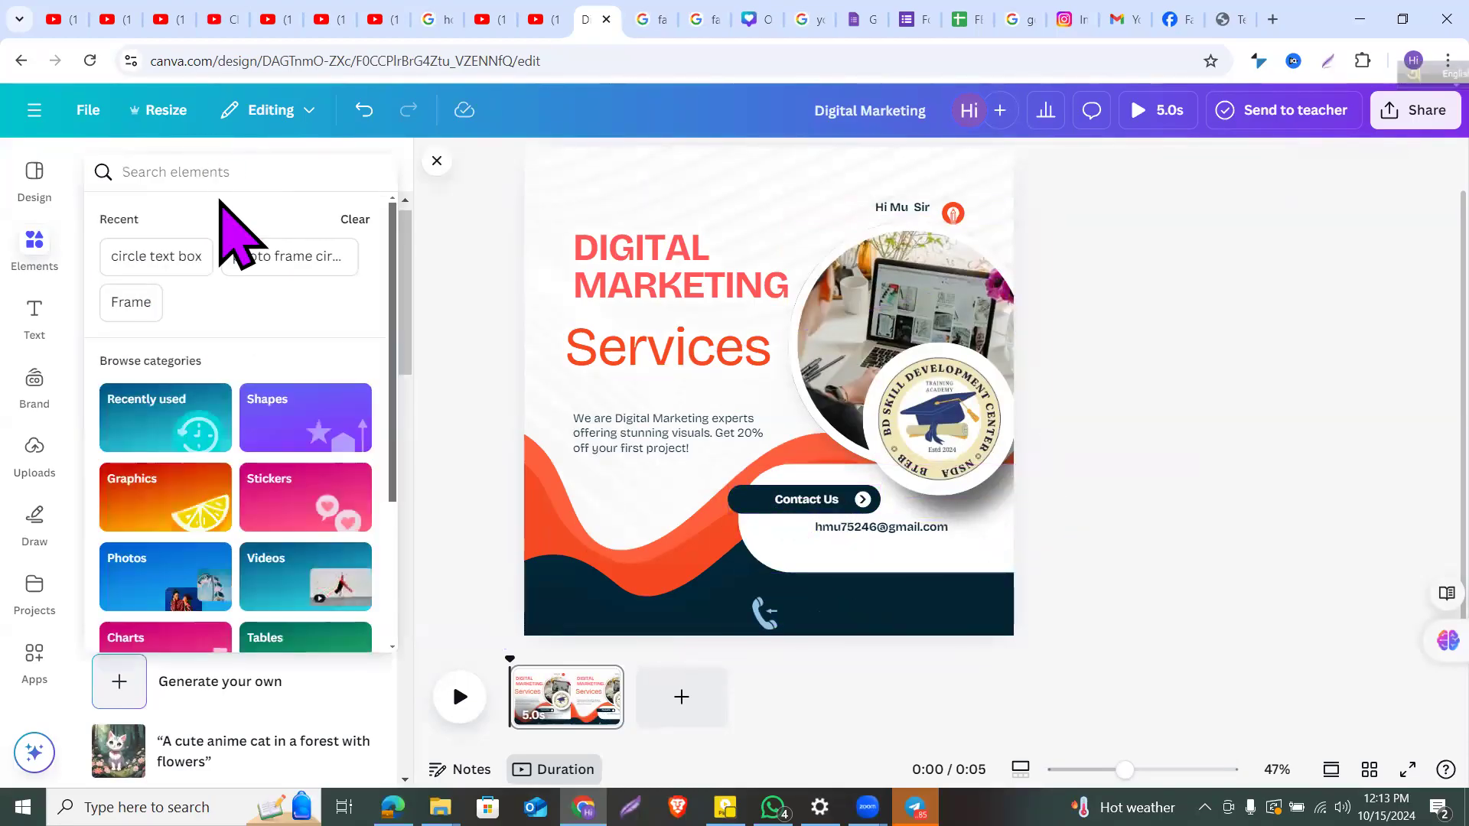
{"action": "type", "text": "gm"}
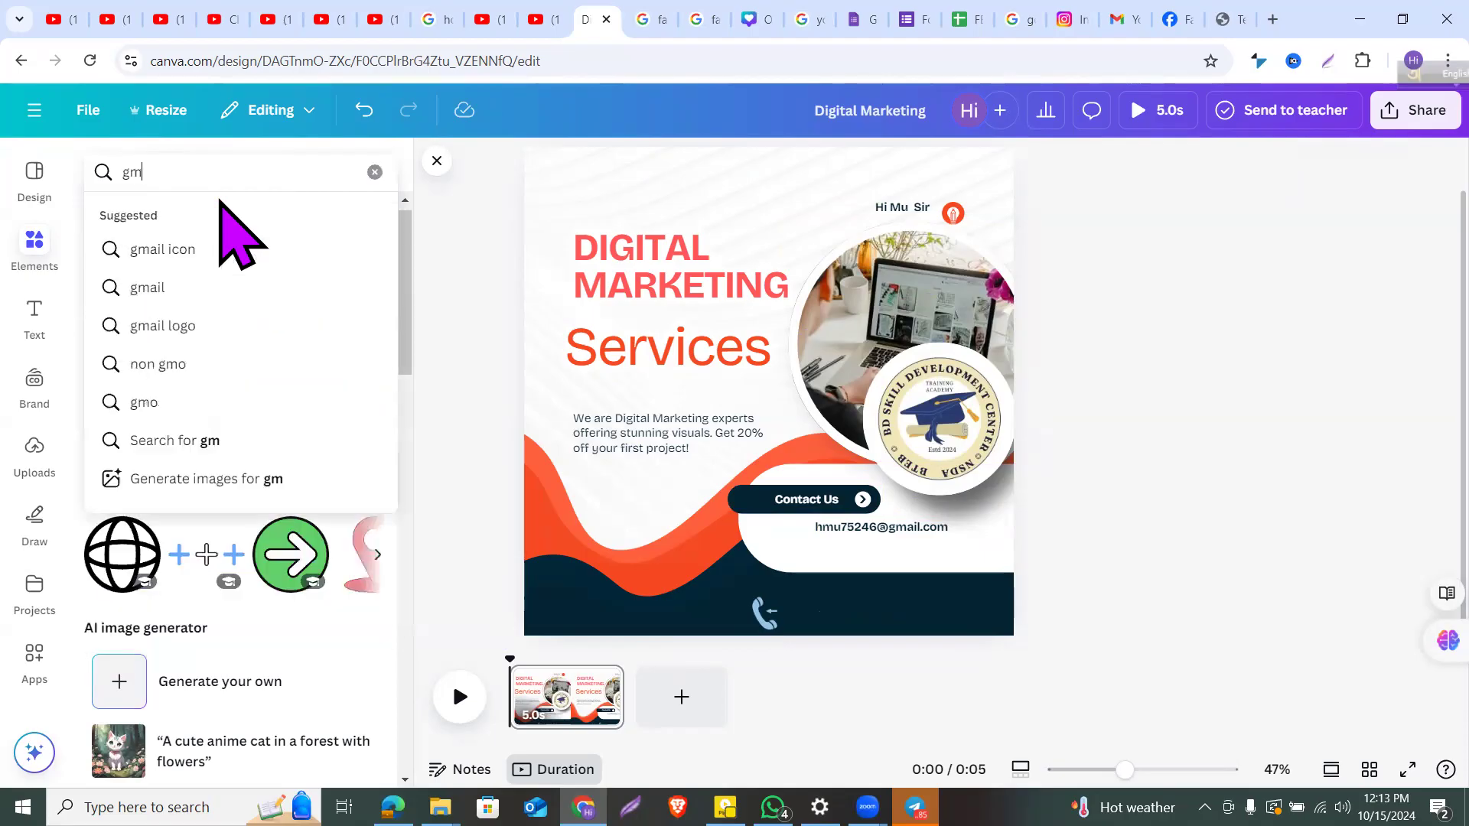
{"action": "left_click", "coordinate": [199, 251]}
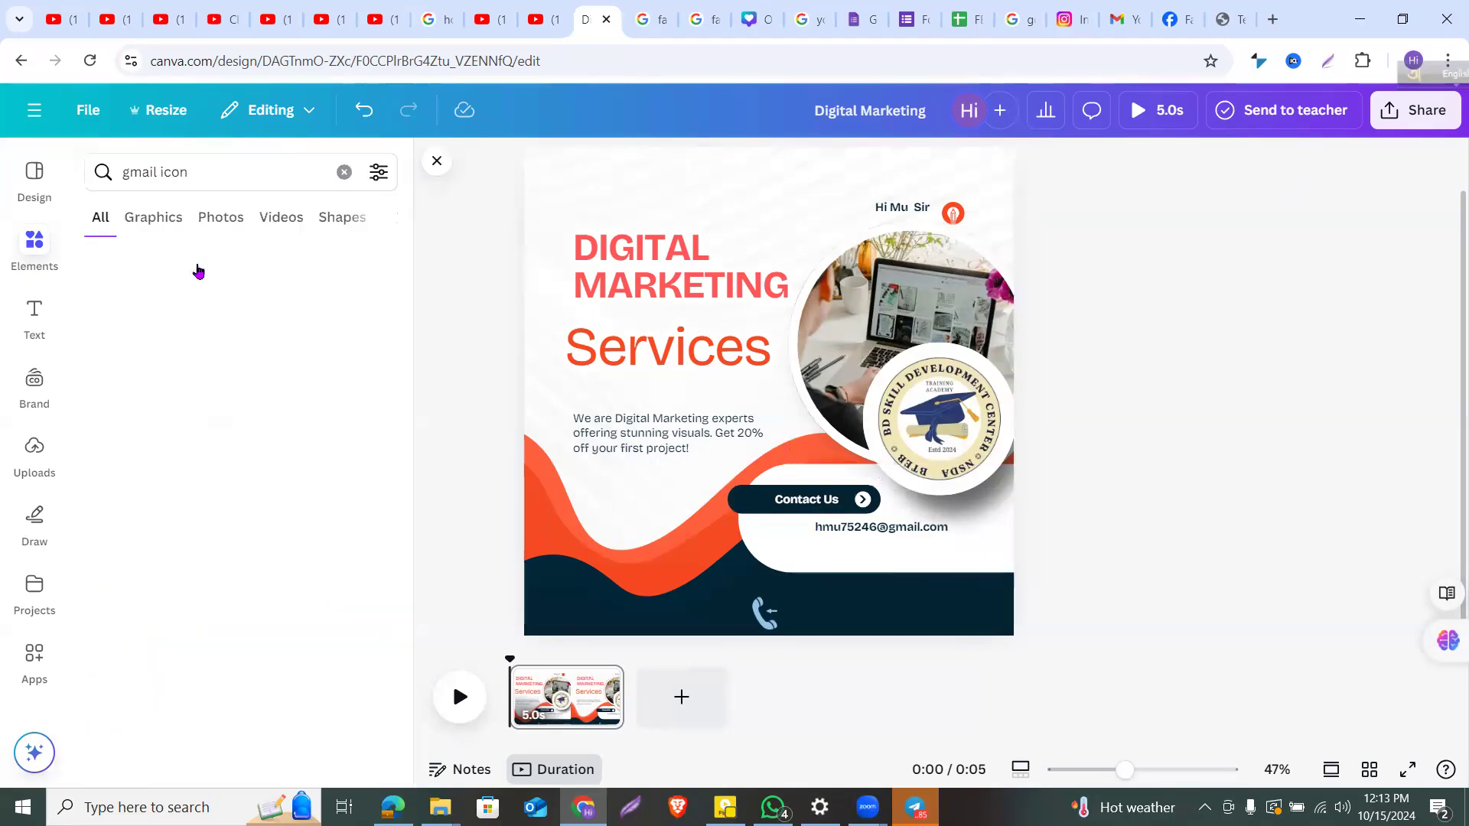
{"action": "scroll", "coordinate": [301, 617], "scroll_direction": "right", "scroll_amount": 1}
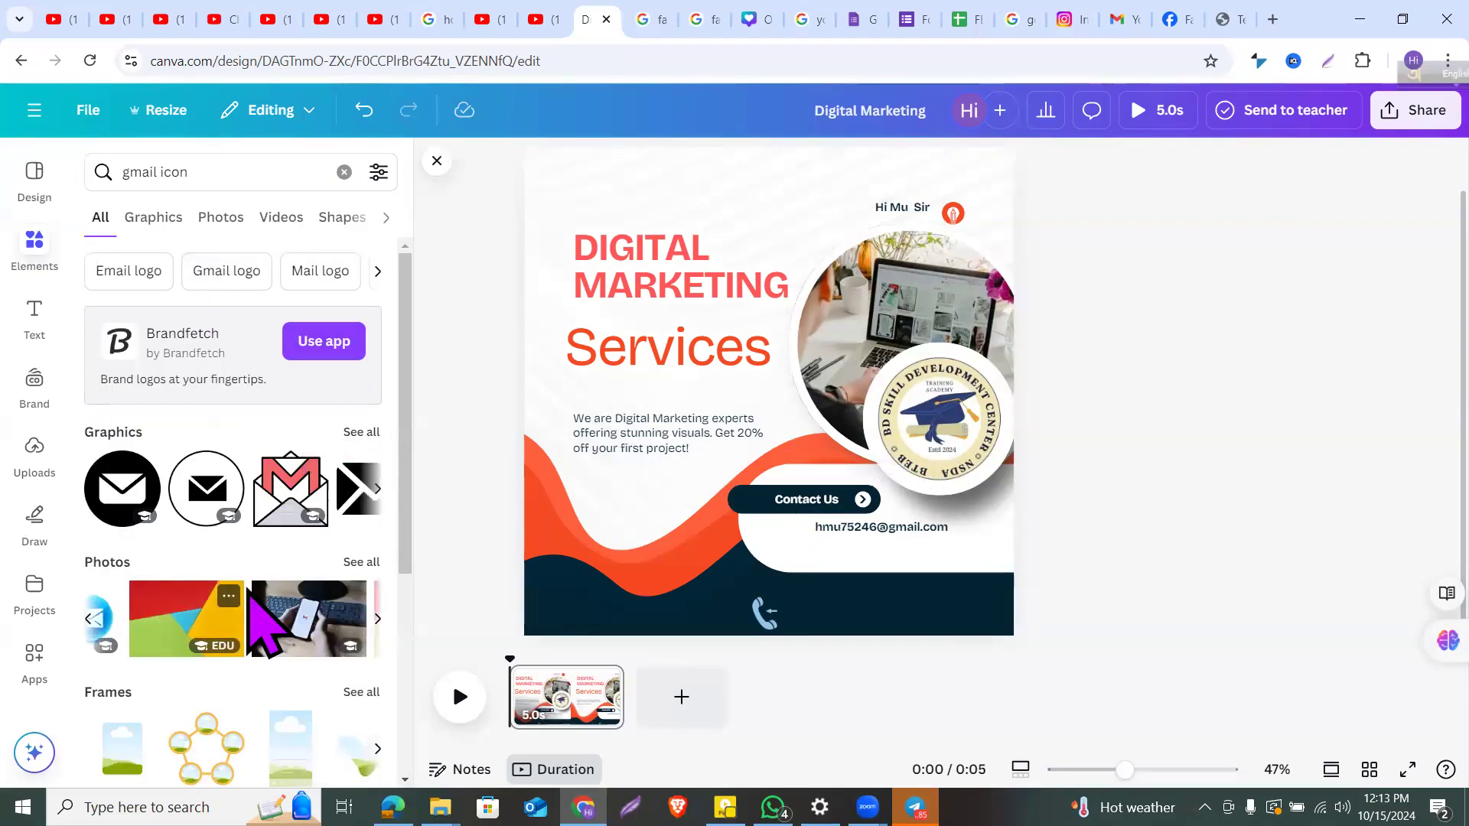
{"action": "left_click_drag", "start_coordinate": [288, 508], "coordinate": [754, 478]}
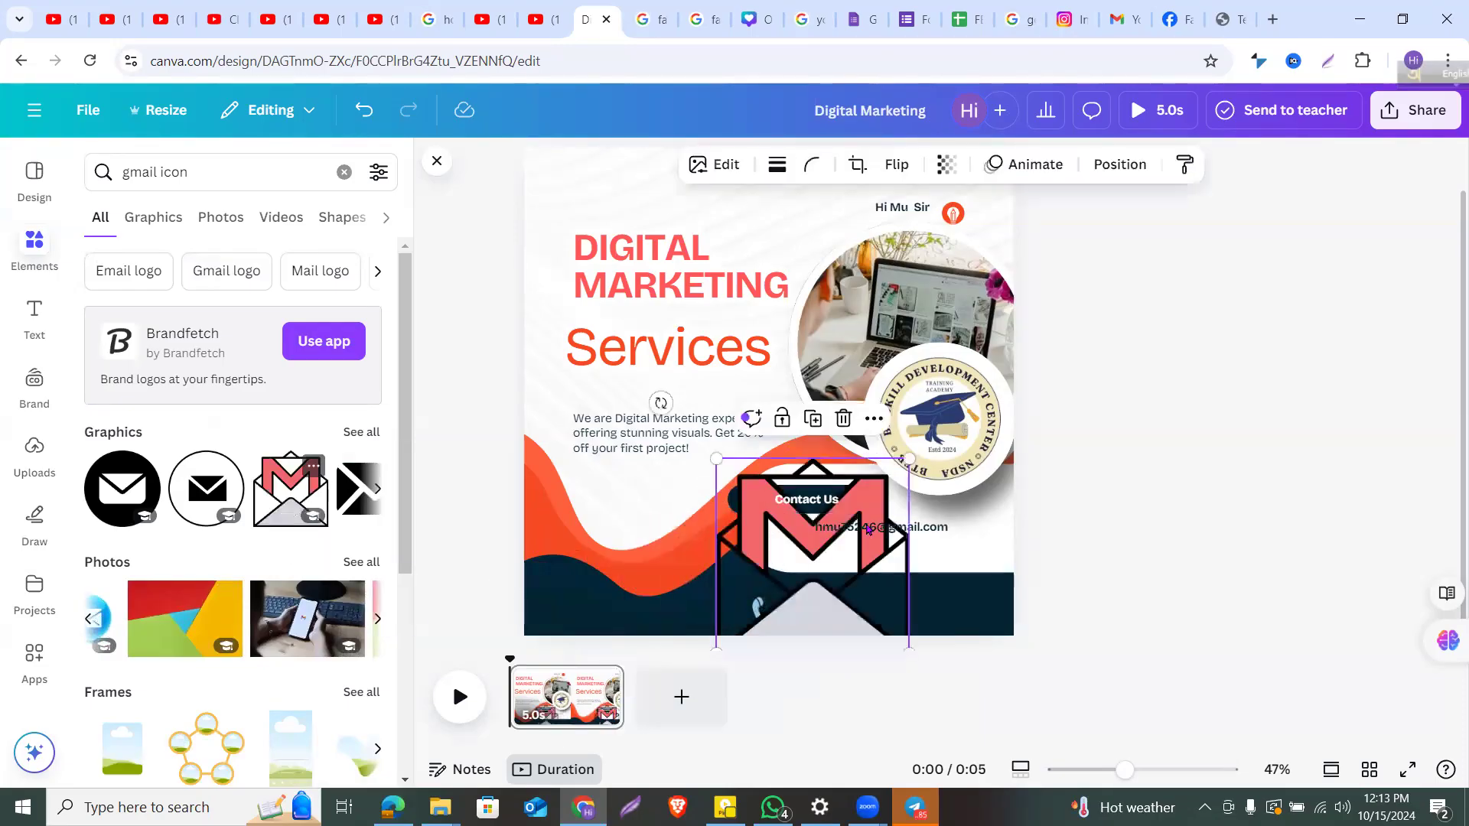
{"action": "left_click_drag", "start_coordinate": [909, 455], "coordinate": [804, 532]}
{"action": "left_click", "coordinate": [836, 623]}
{"action": "left_click", "coordinate": [862, 542]}
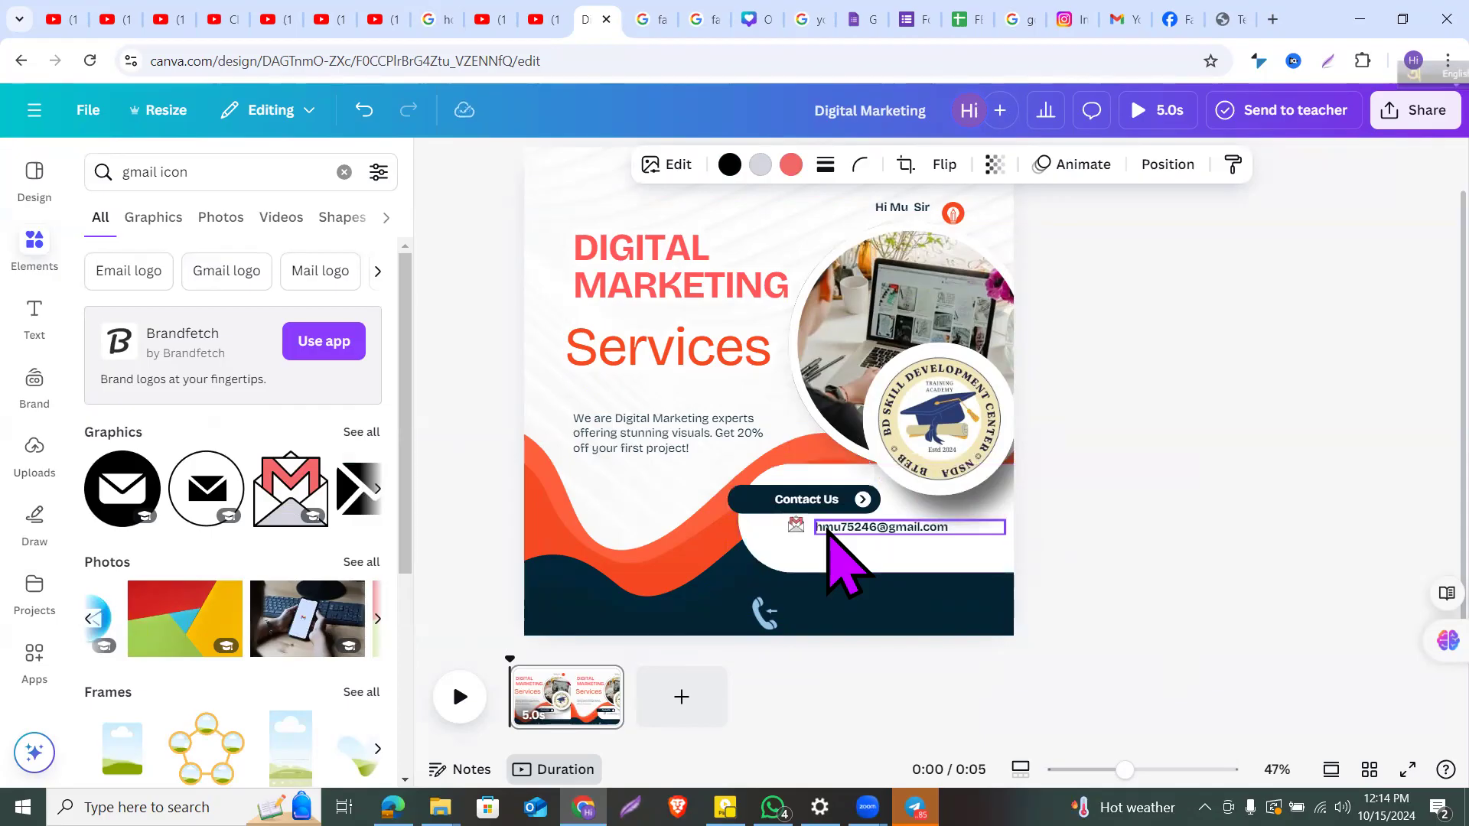
{"action": "left_click", "coordinate": [929, 426]}
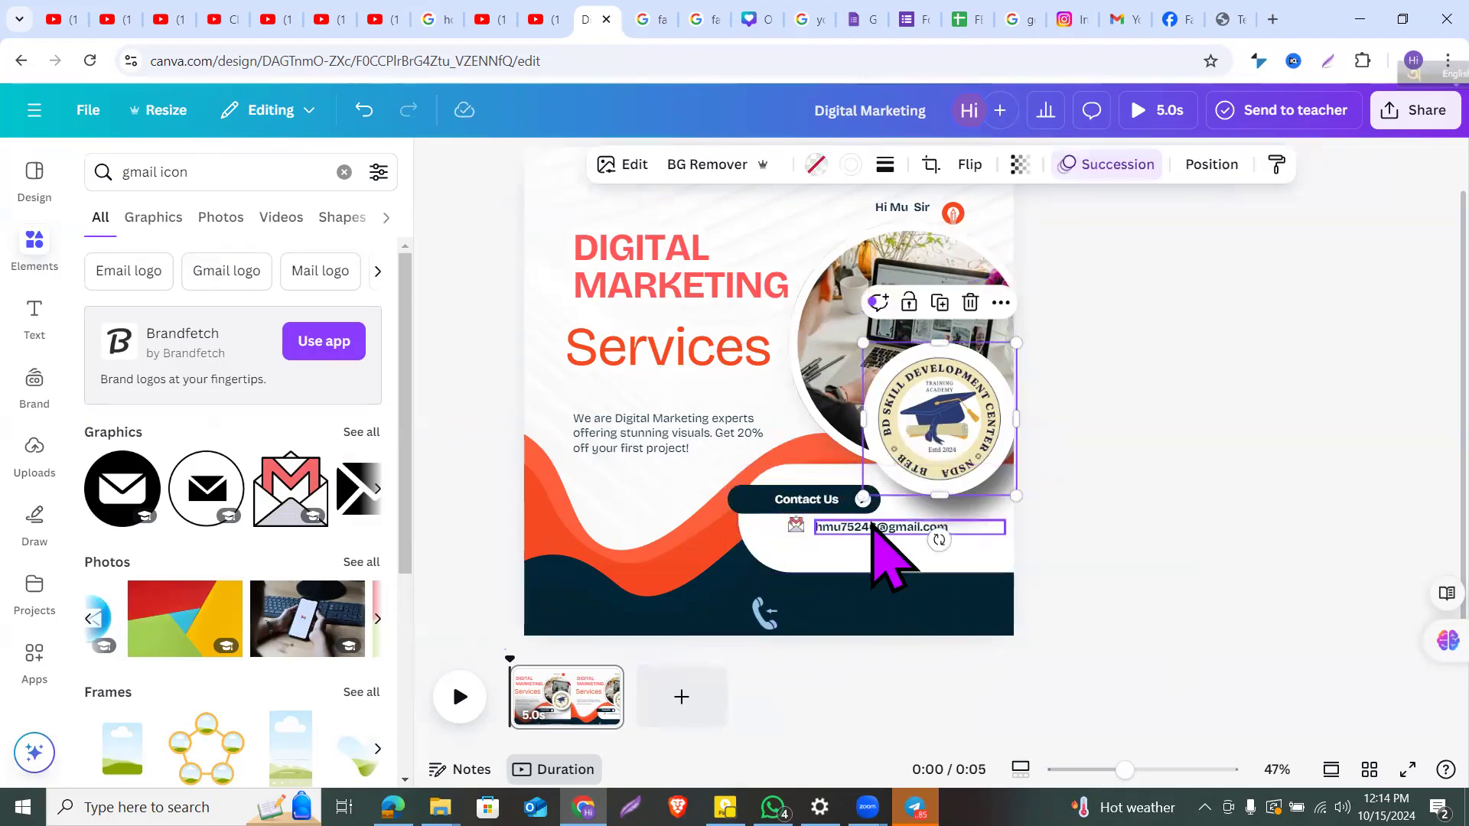
{"action": "left_click", "coordinate": [872, 525]}
{"action": "left_click_drag", "start_coordinate": [869, 525], "coordinate": [869, 523]}
{"action": "left_click", "coordinate": [1212, 482]}
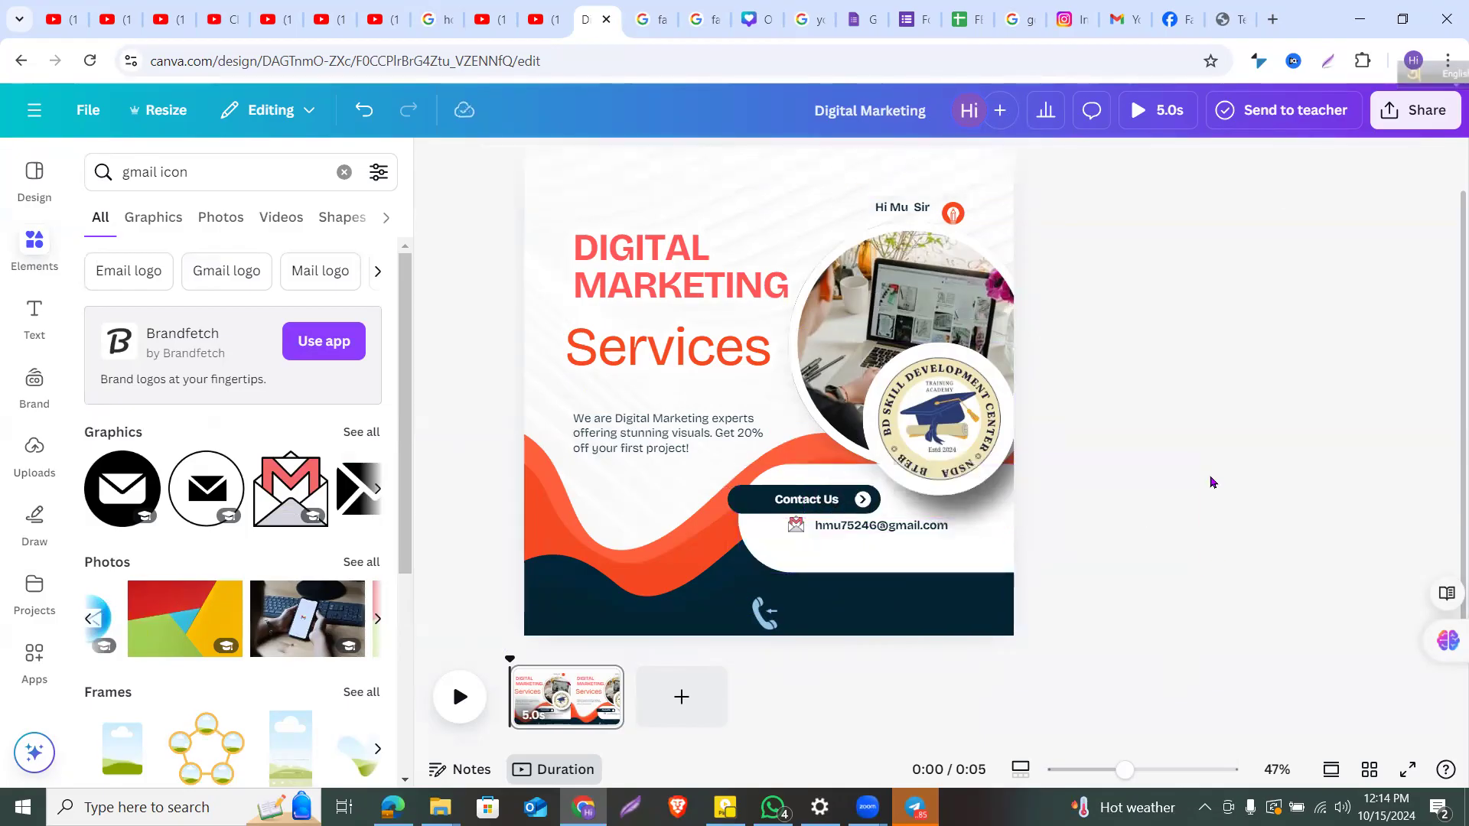
Step: Move the small phone icon up just beneath the e-mail line
{"action": "left_click_drag", "start_coordinate": [765, 612], "coordinate": [796, 543]}
{"action": "left_click", "coordinate": [839, 547]}
{"action": "left_click", "coordinate": [791, 543]}
{"action": "left_click", "coordinate": [927, 525]}
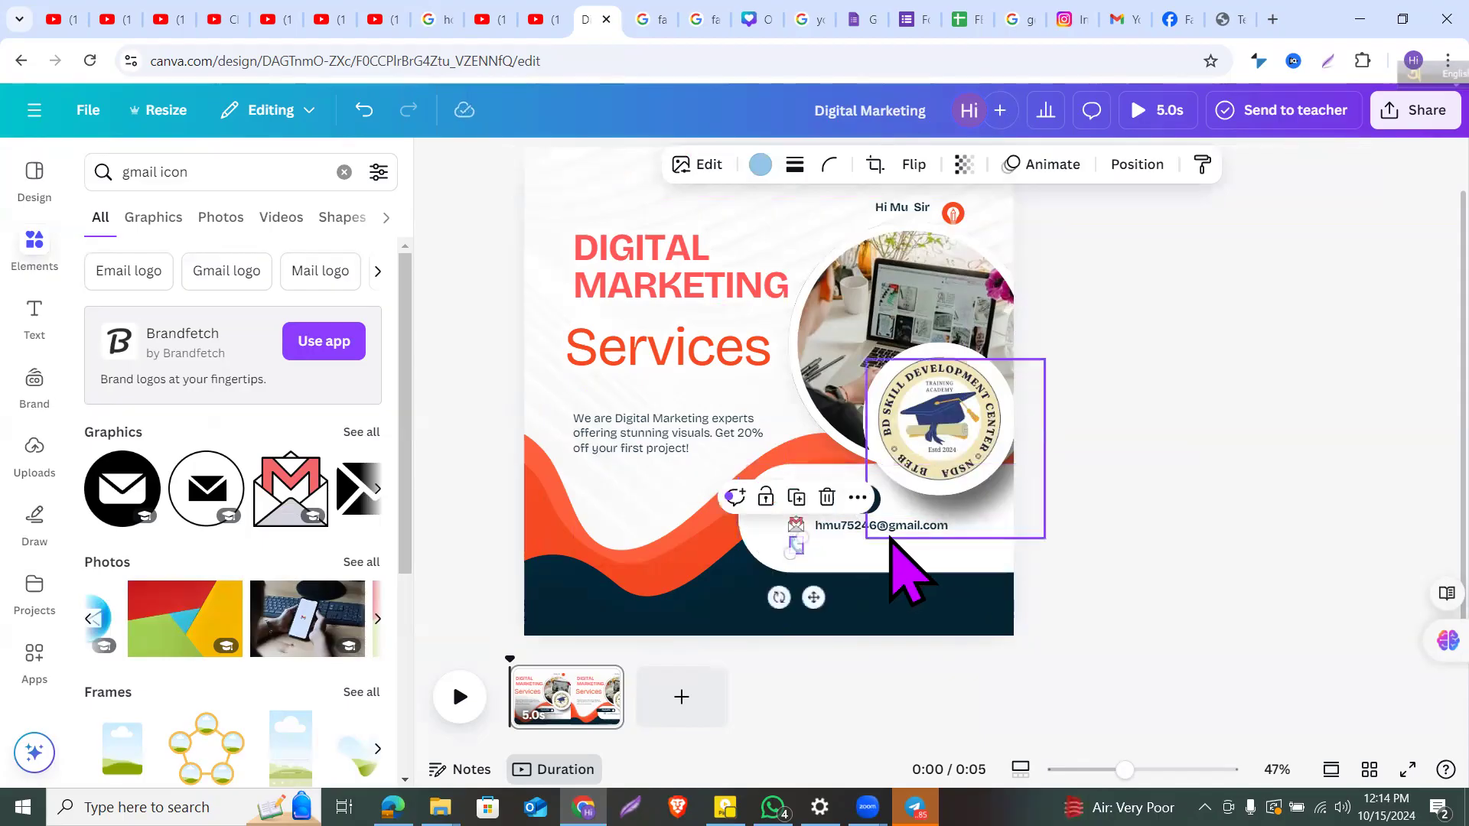
{"action": "left_click", "coordinate": [1163, 560]}
{"action": "scroll", "coordinate": [972, 543], "scroll_direction": "up", "scroll_amount": 5}
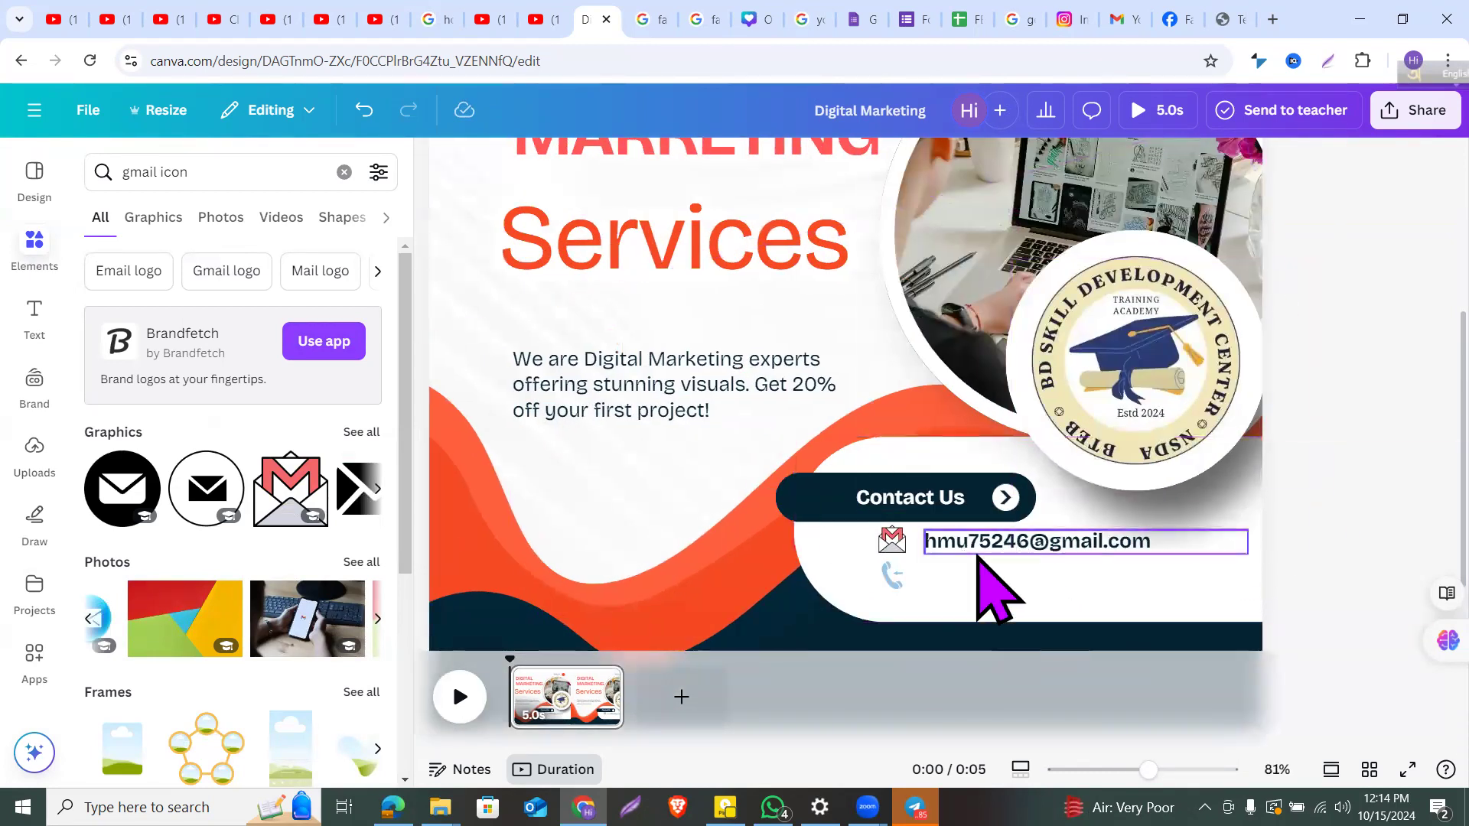
{"action": "left_click", "coordinate": [1025, 544]}
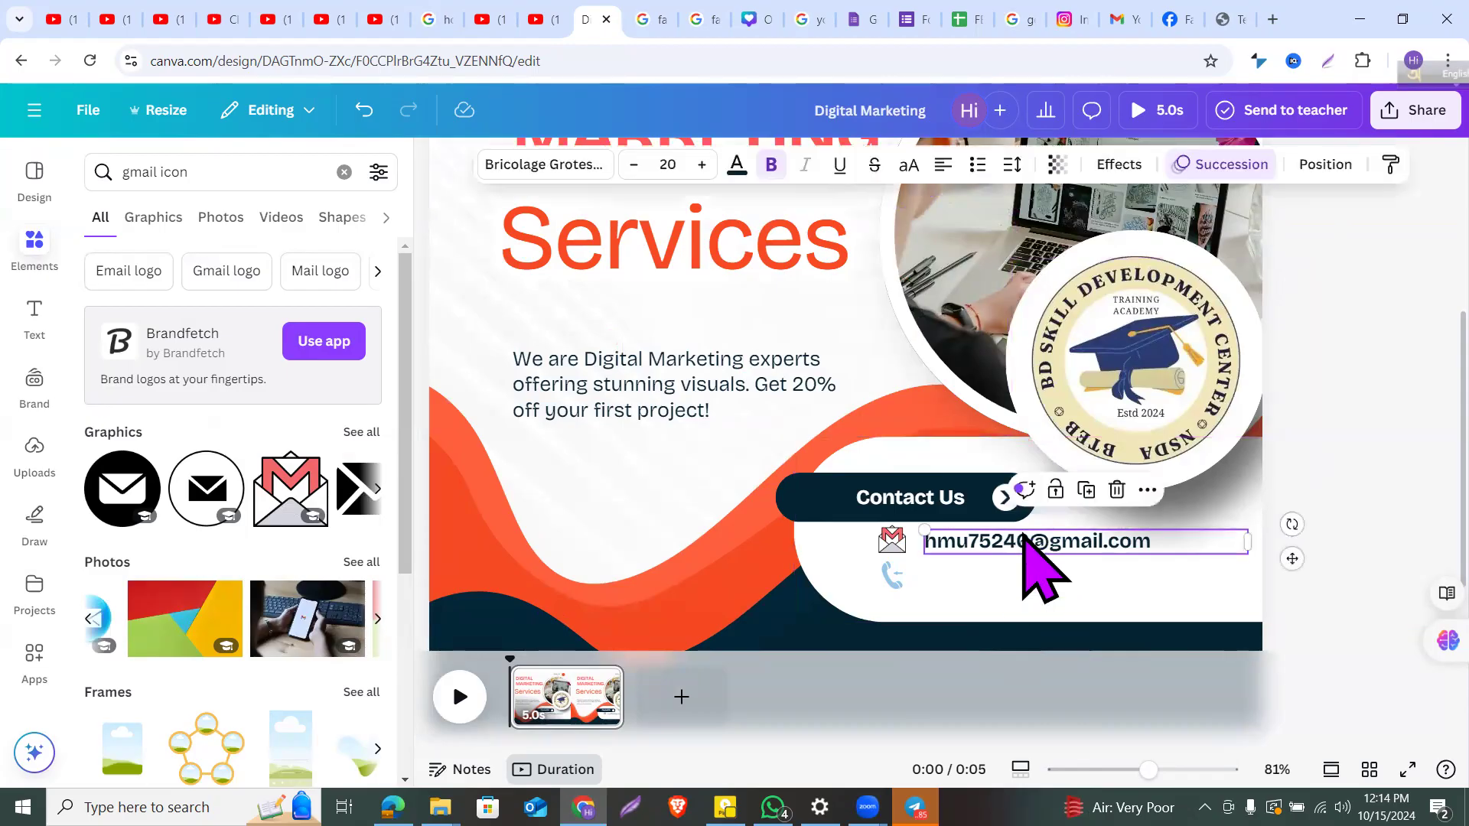
{"action": "left_click", "coordinate": [1085, 489]}
{"action": "left_click_drag", "start_coordinate": [1062, 567], "coordinate": [1049, 587]}
{"action": "double_click", "coordinate": [1049, 579]}
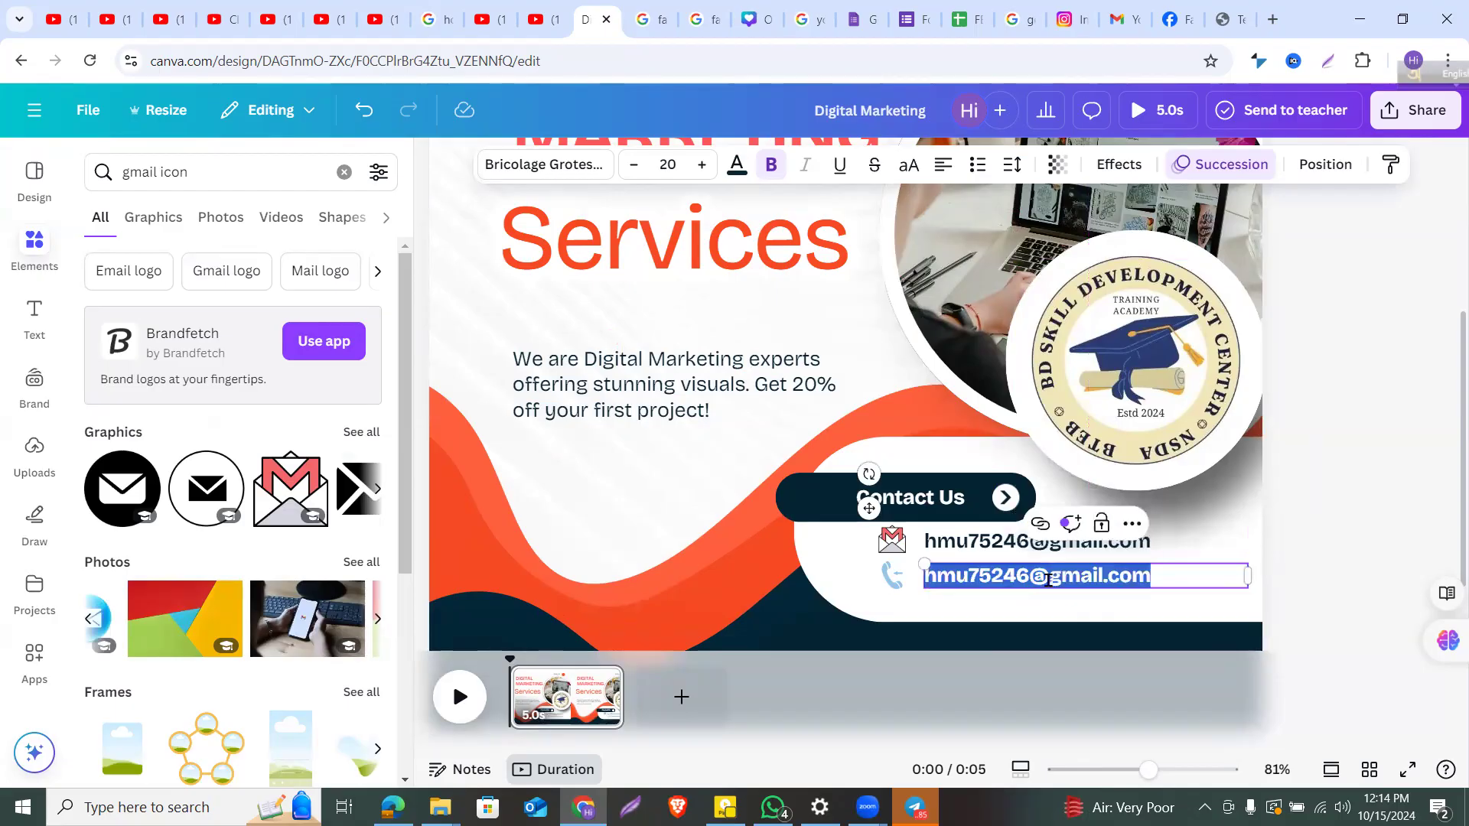
{"action": "left_click", "coordinate": [1048, 579]}
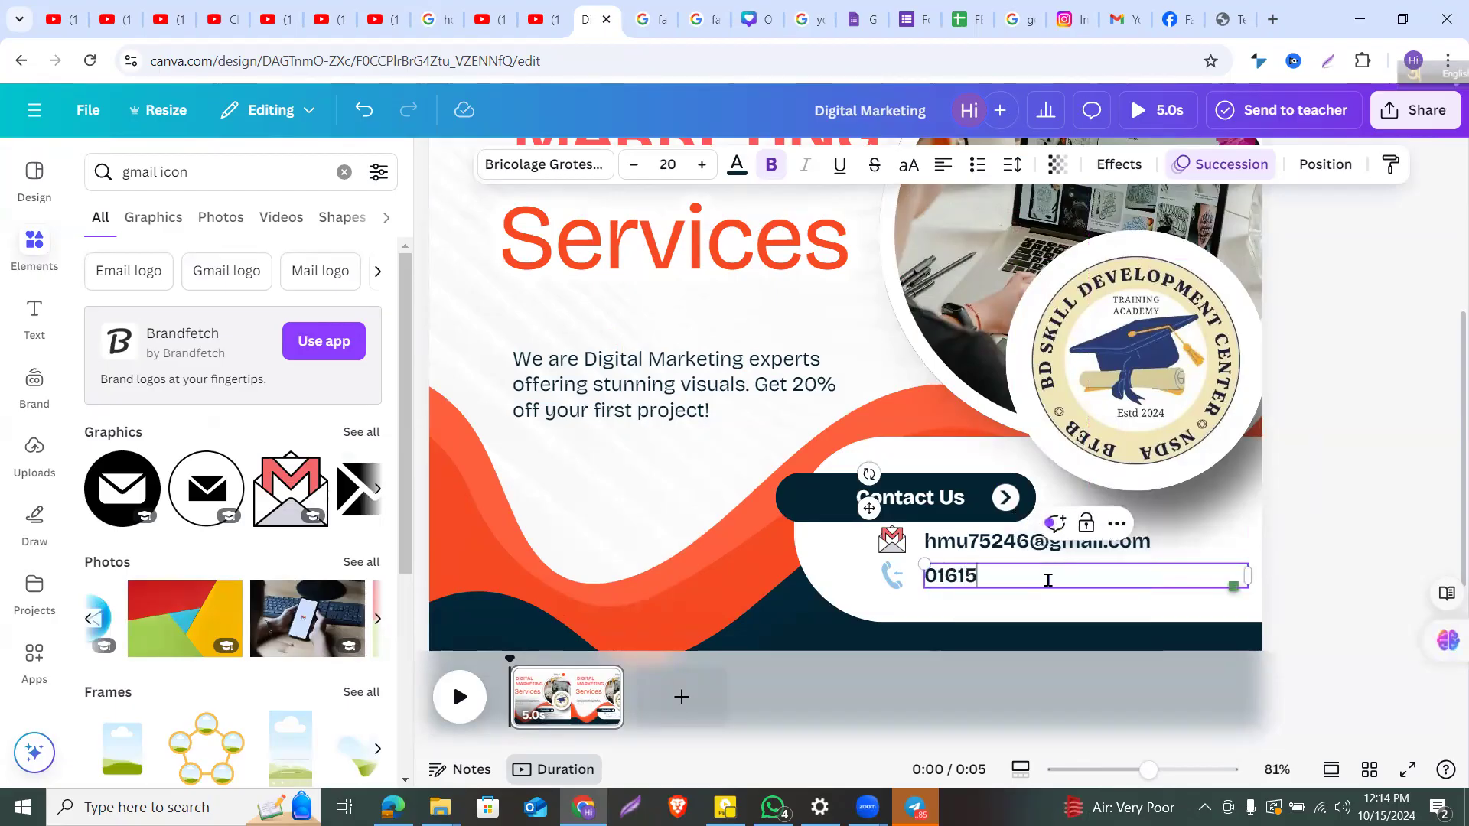
{"action": "double_click", "coordinate": [1048, 579]}
{"action": "key", "text": "BackSpace"}
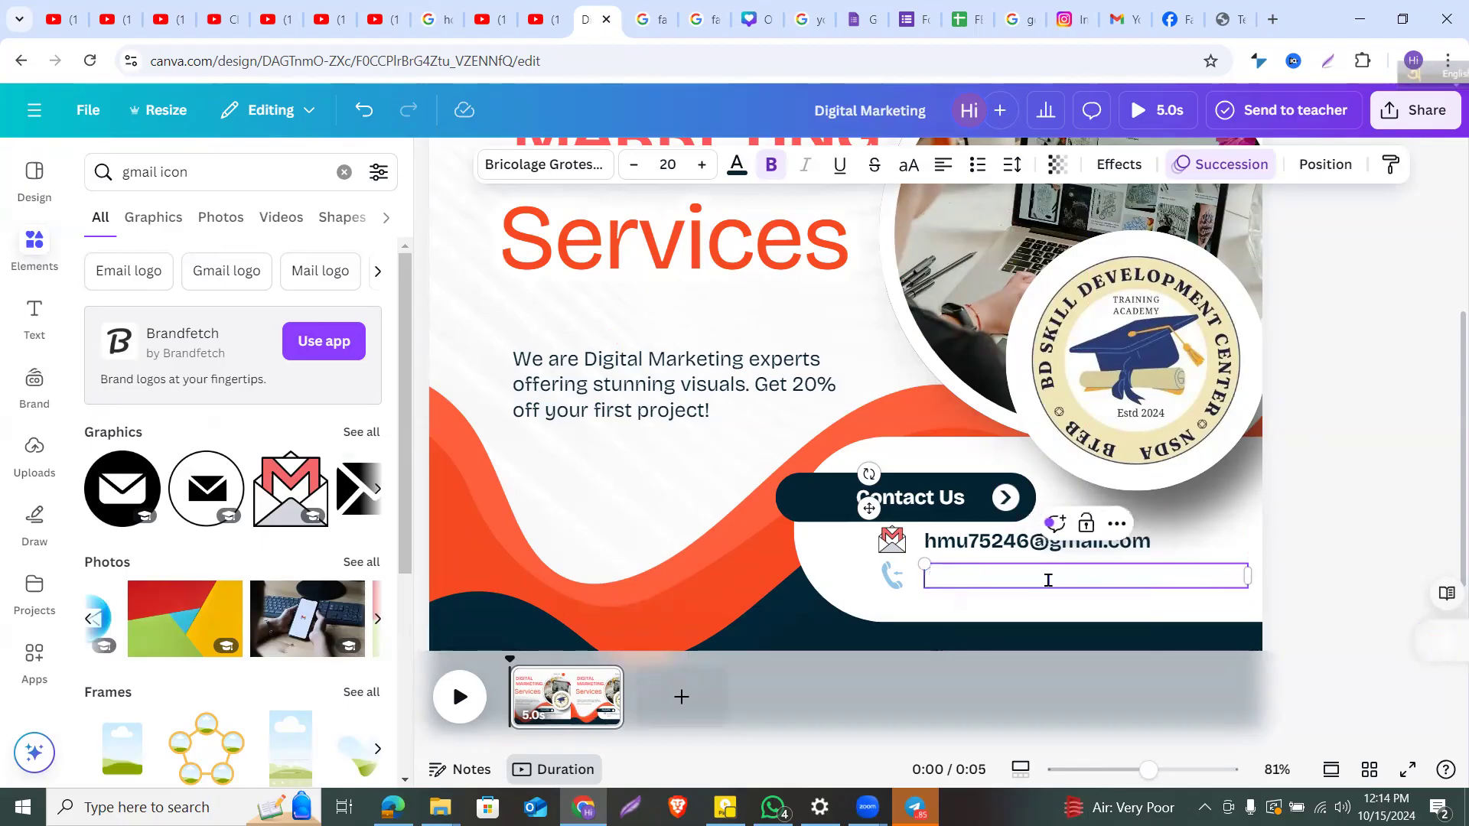
{"action": "left_click", "coordinate": [1303, 511]}
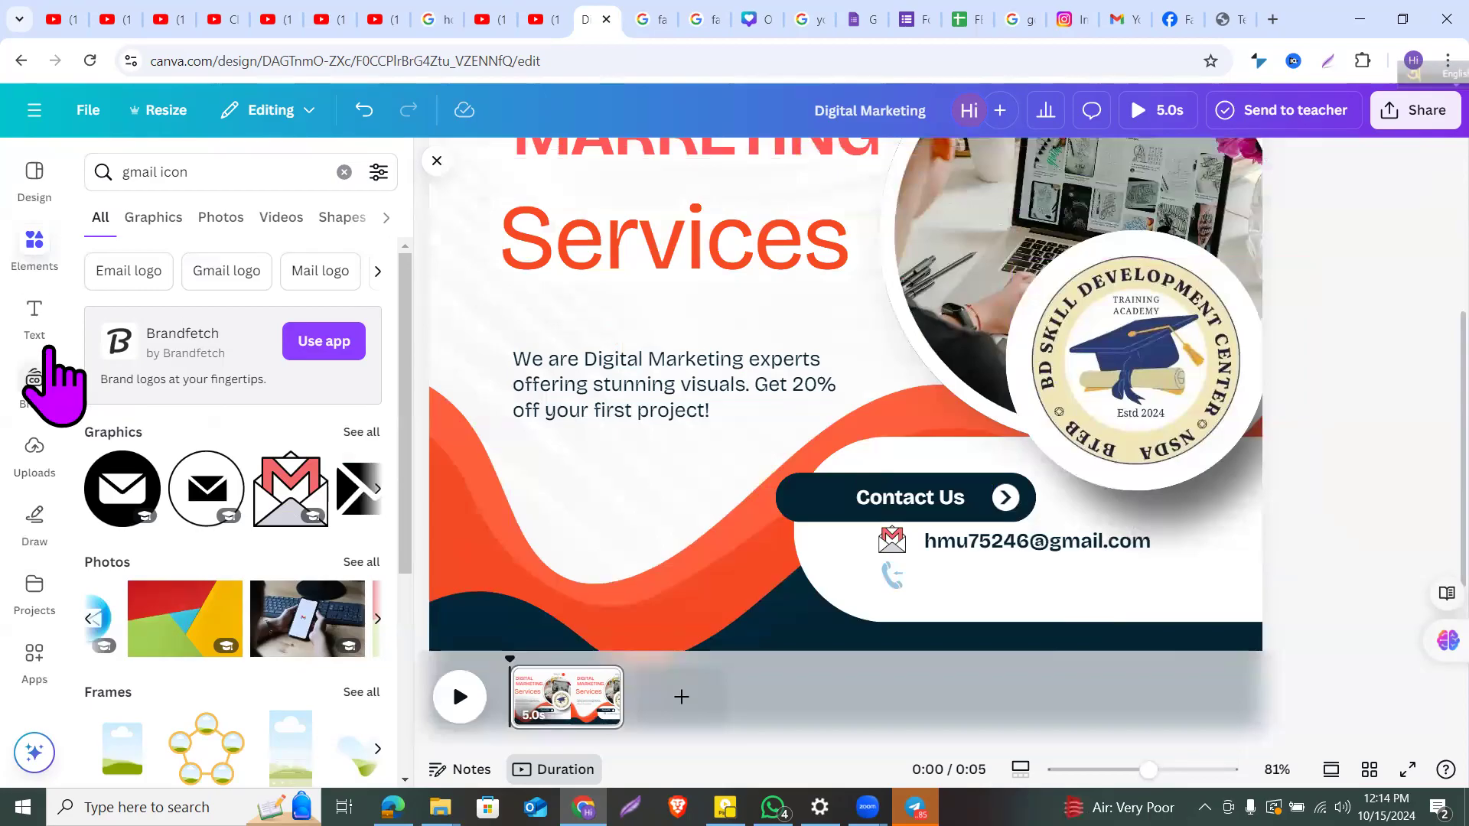
Step: Add a subheading beside the phone icon and type the phone number into it
{"action": "left_click", "coordinate": [45, 336]}
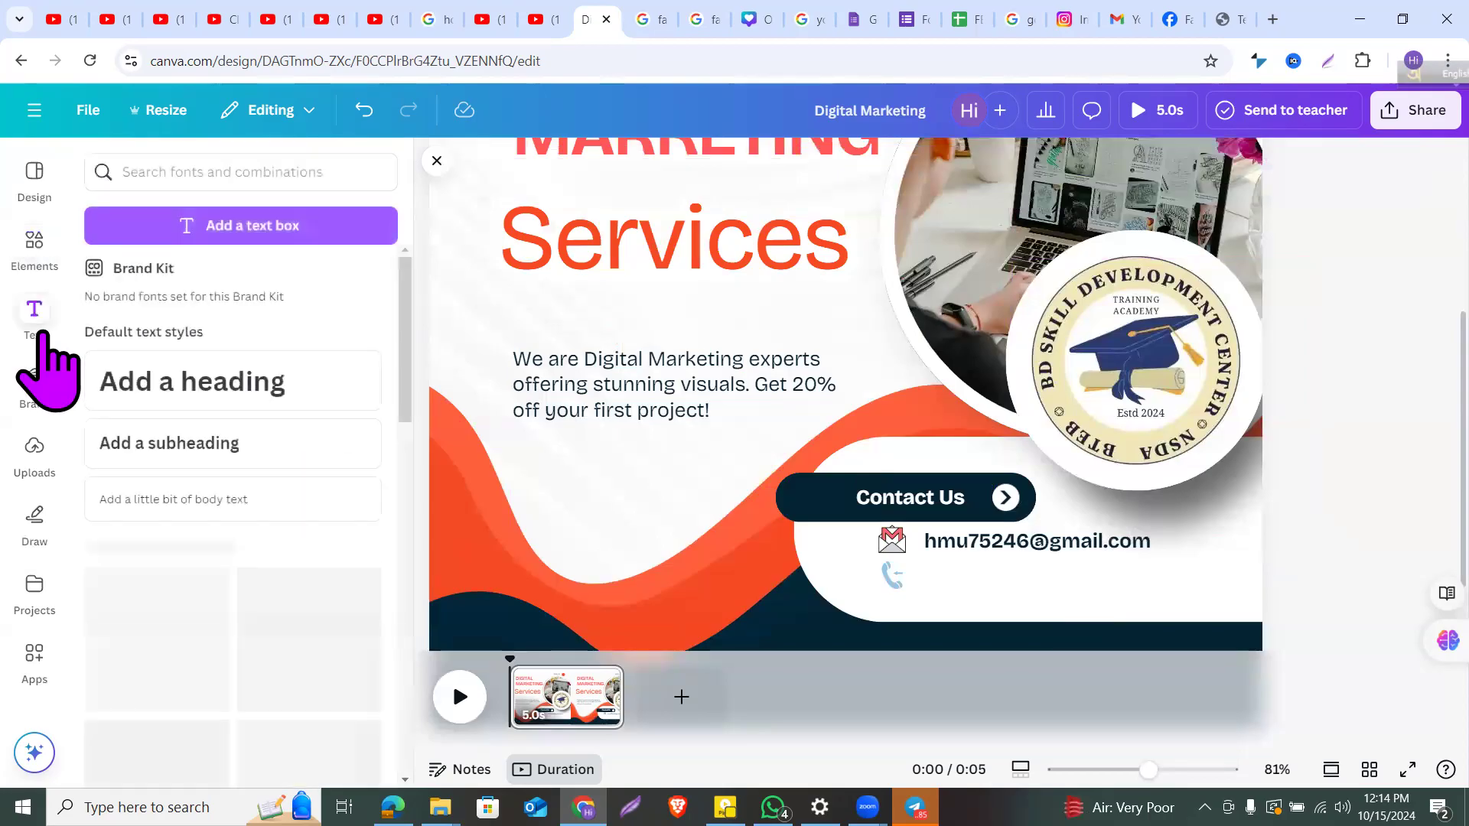
{"action": "scroll", "coordinate": [329, 474], "scroll_direction": "down", "scroll_amount": 1}
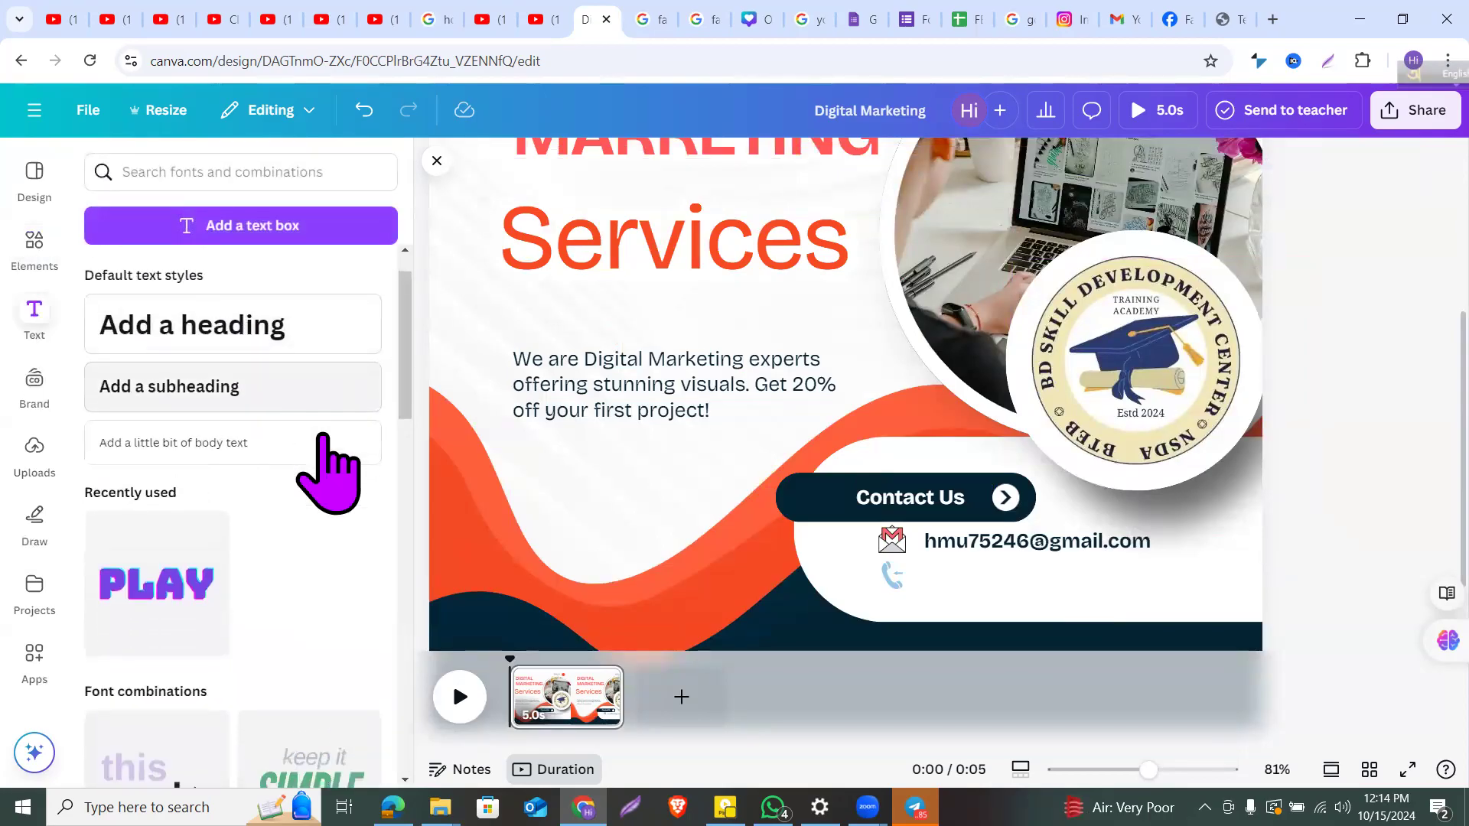
{"action": "left_click", "coordinate": [282, 398]}
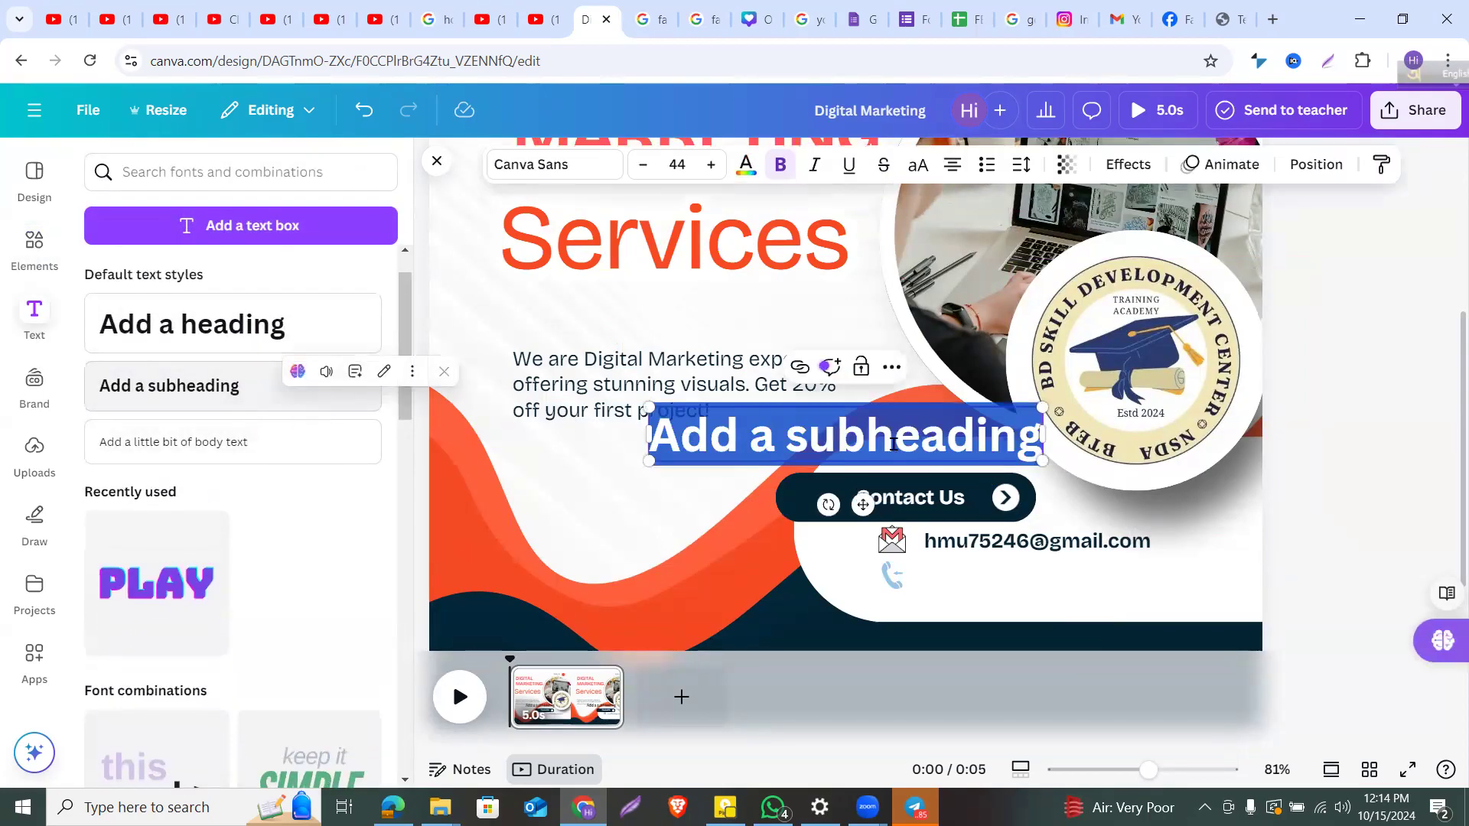
{"action": "left_click", "coordinate": [717, 606]}
{"action": "left_click_drag", "start_coordinate": [793, 440], "coordinate": [1062, 586]}
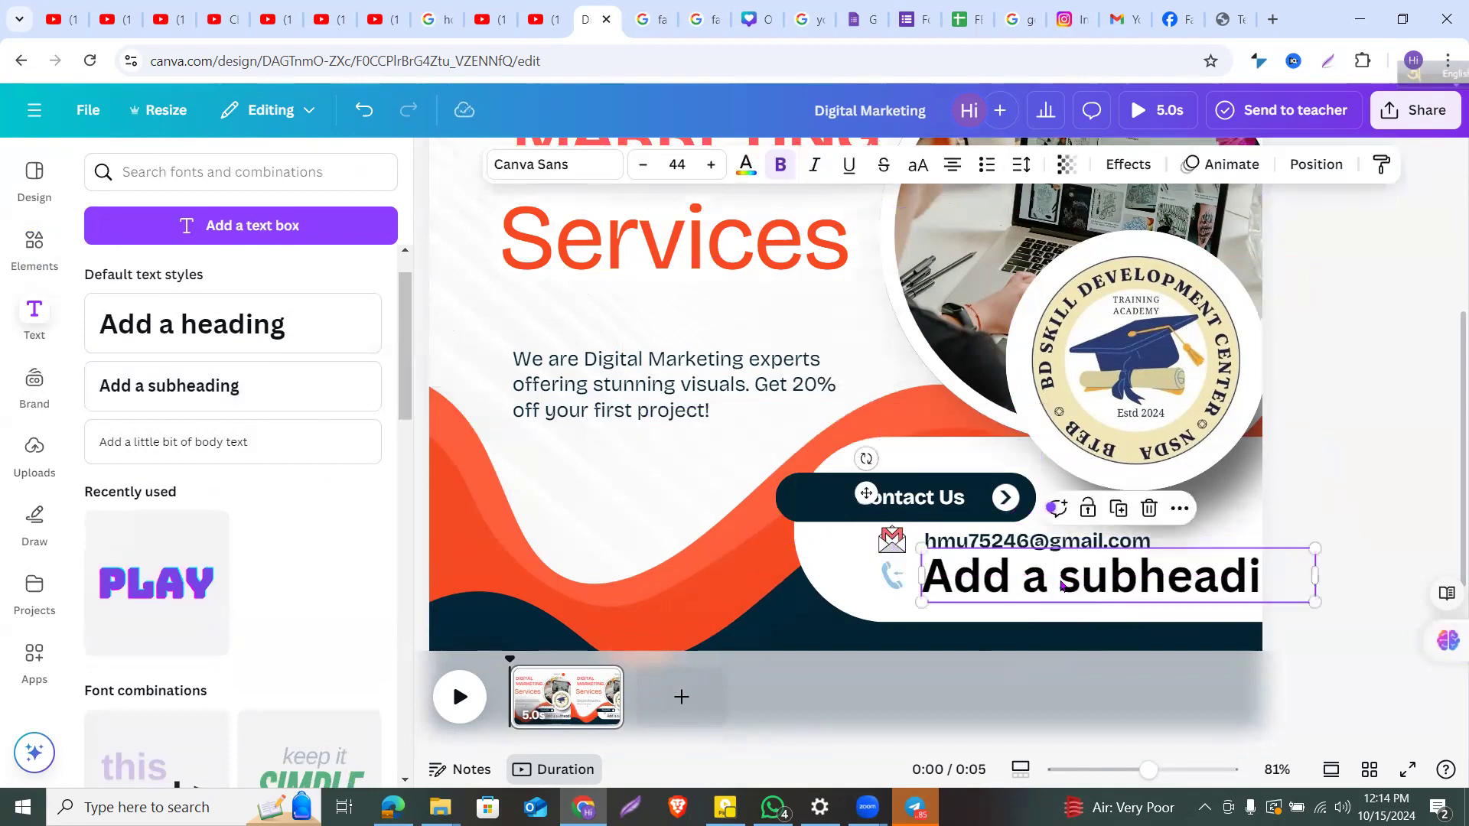
{"action": "double_click", "coordinate": [1060, 579]}
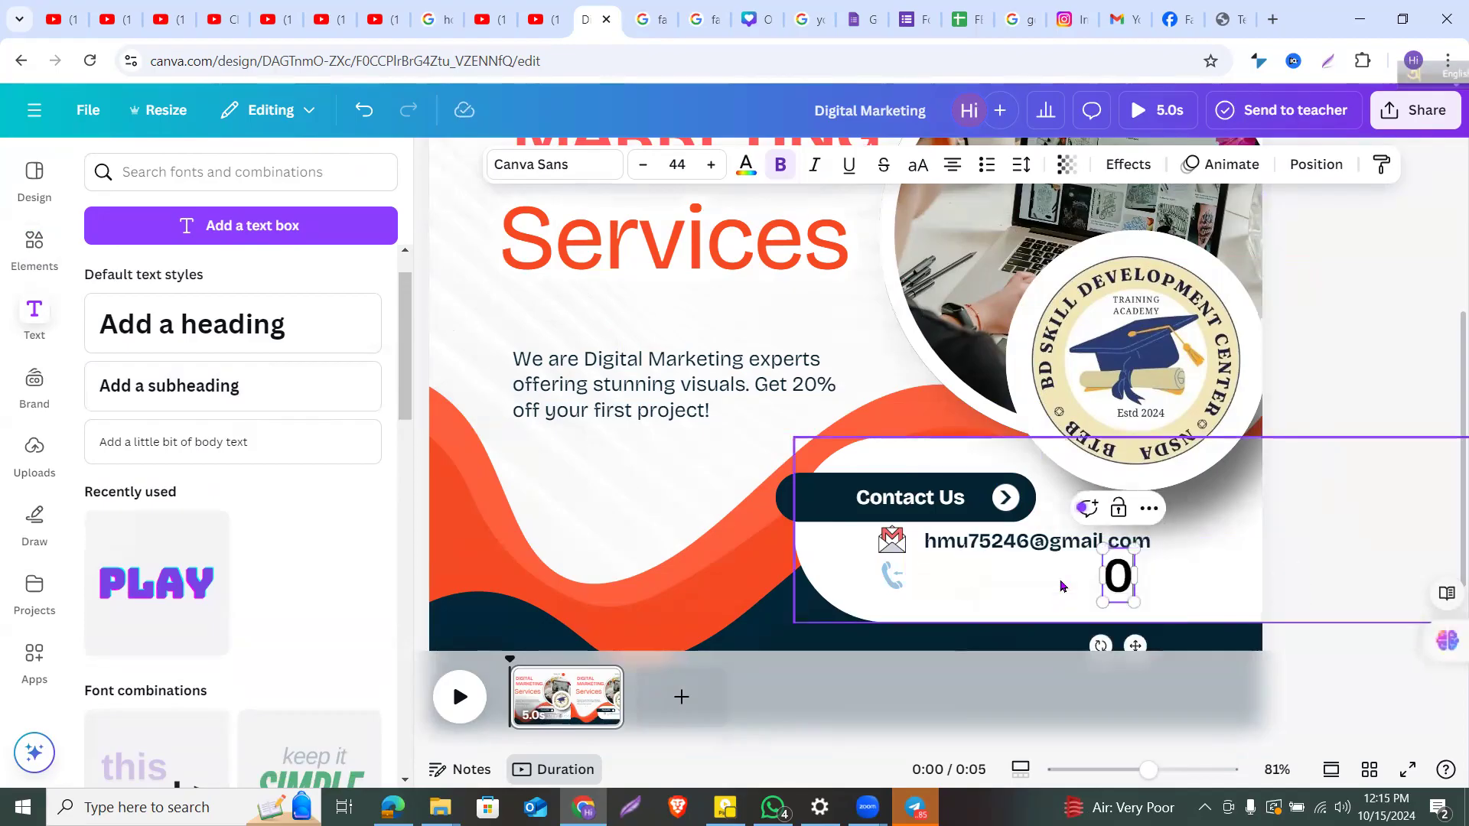
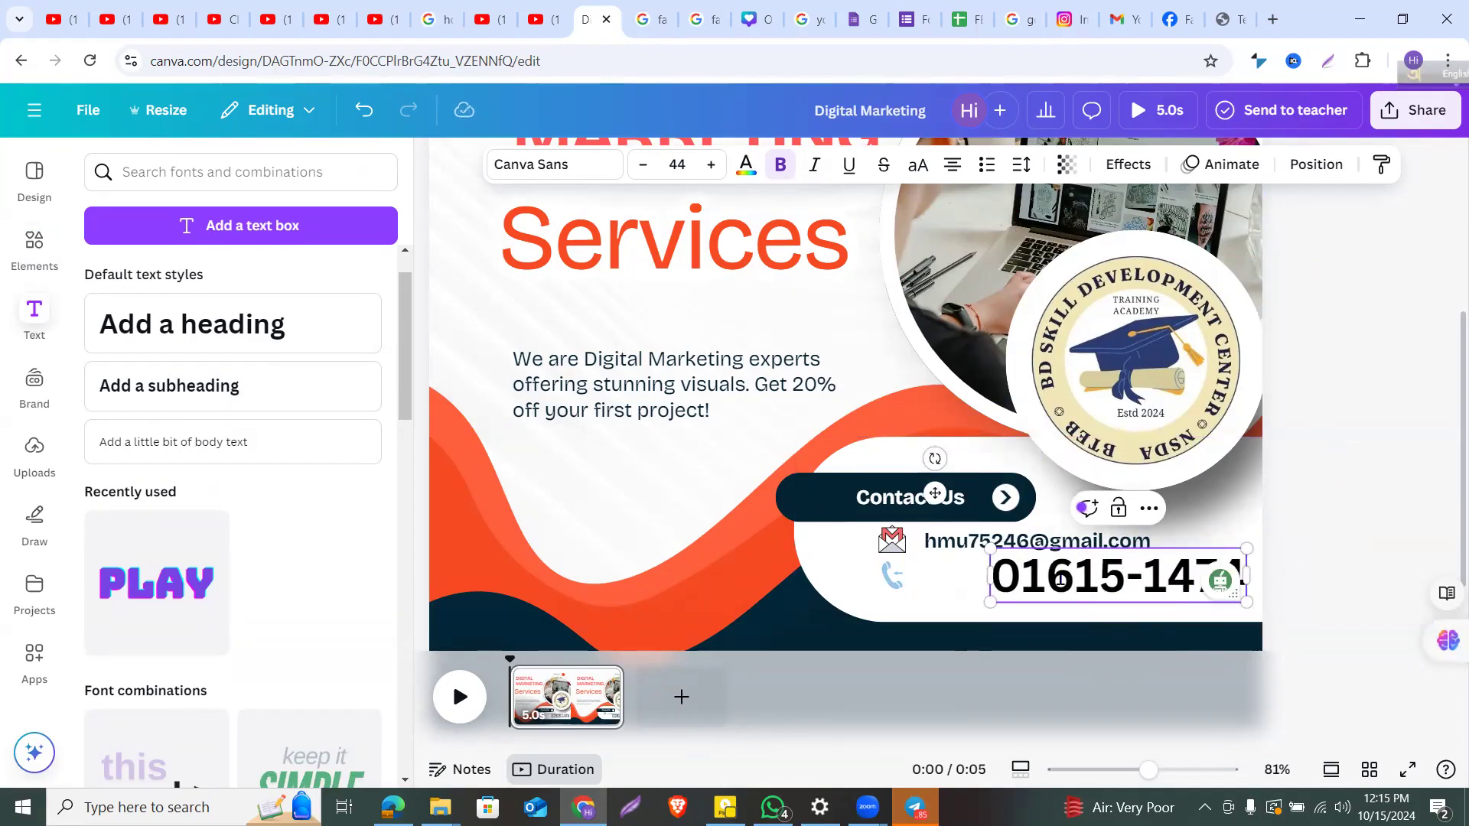
Step: Set the phone number to font size 17 and align it under the e-mail, level with its icon
{"action": "left_click", "coordinate": [1350, 648]}
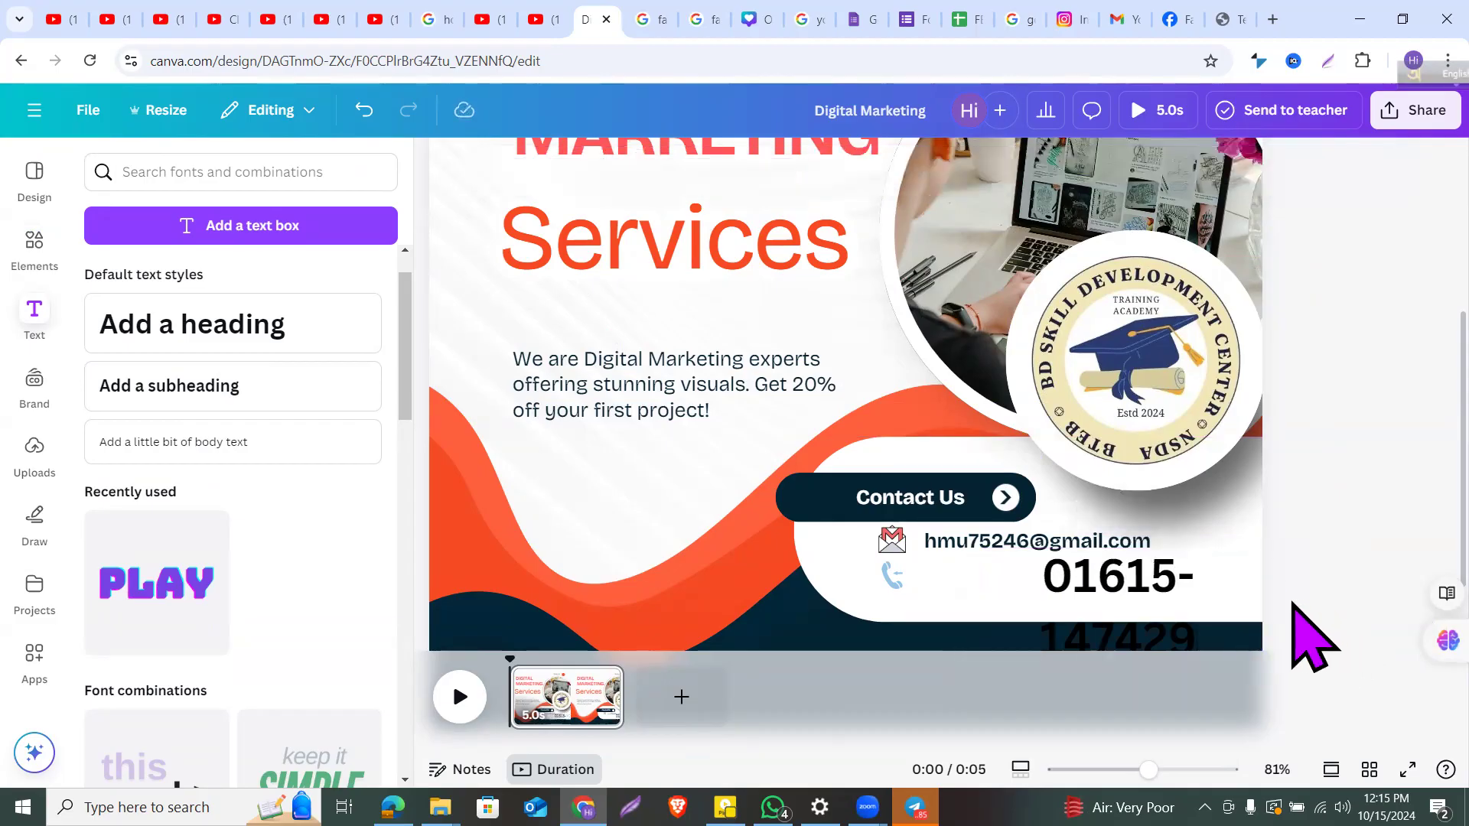
{"action": "left_click", "coordinate": [1167, 624]}
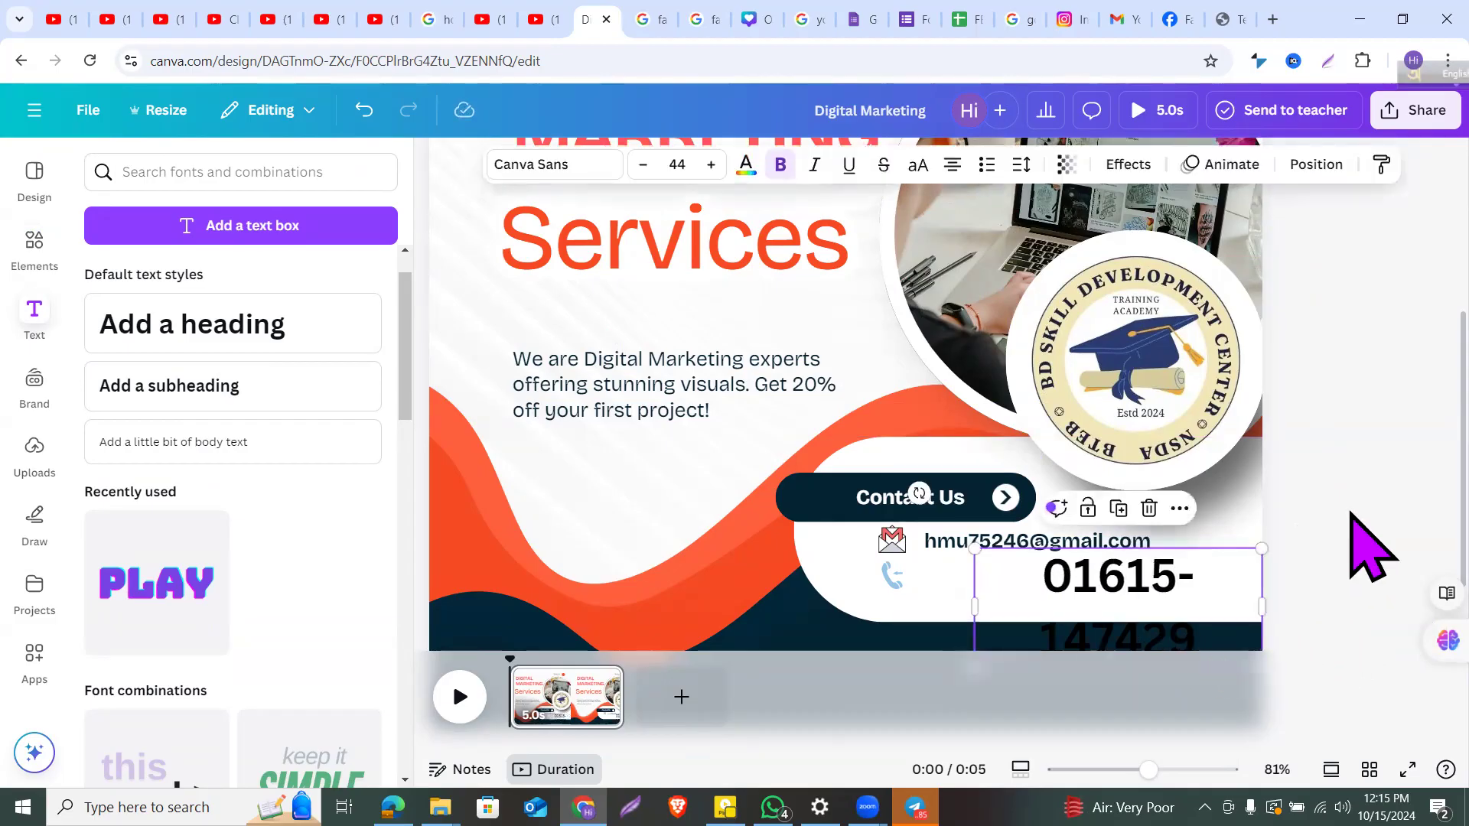
{"action": "left_click", "coordinate": [1371, 543]}
{"action": "left_click", "coordinate": [1167, 590]}
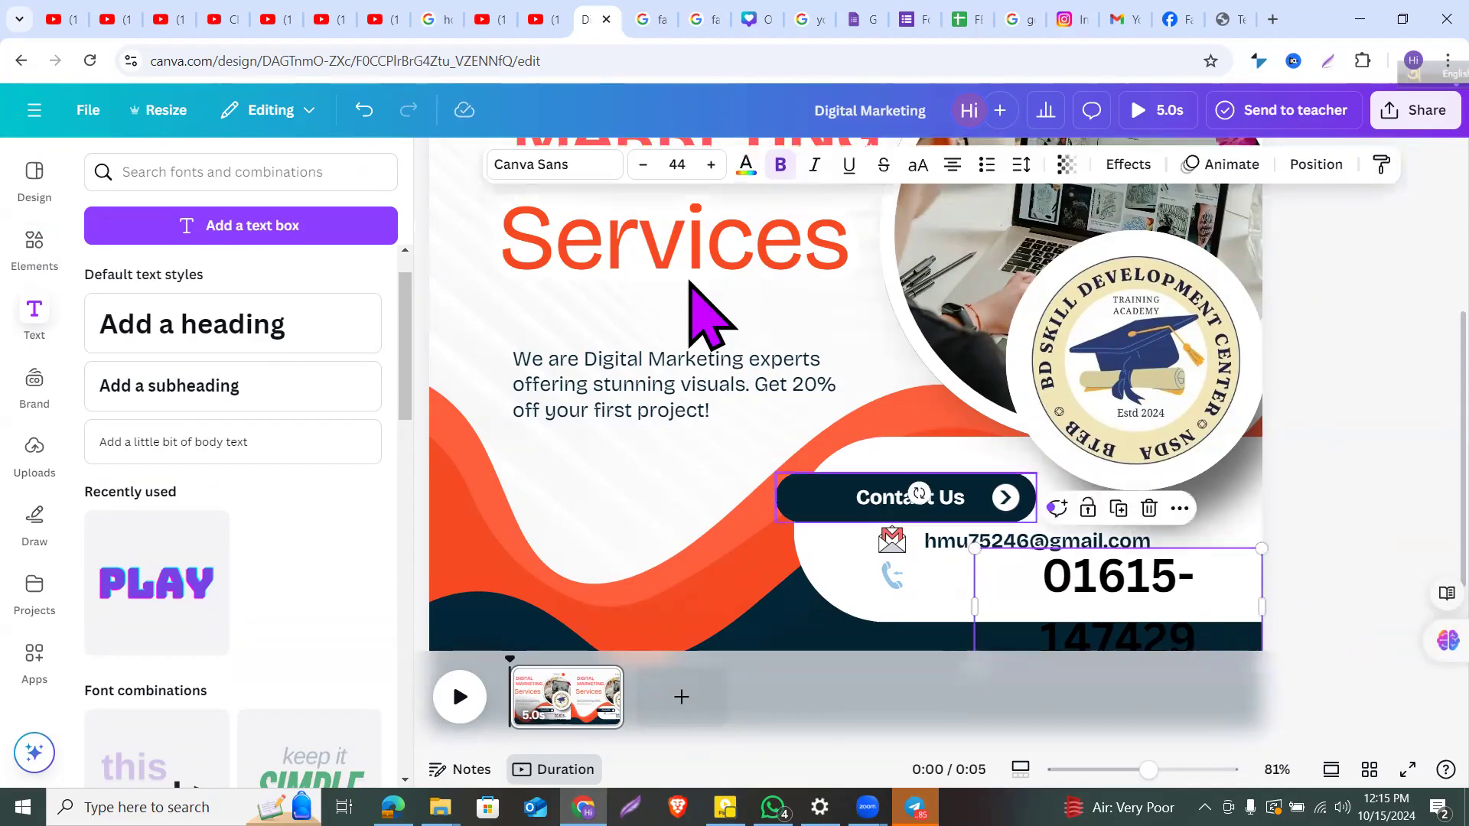
{"action": "left_click", "coordinate": [642, 164]}
{"action": "left_click", "coordinate": [643, 164]}
{"action": "left_click", "coordinate": [642, 165]}
{"action": "left_click", "coordinate": [643, 164]}
{"action": "left_click", "coordinate": [642, 164]}
{"action": "left_click", "coordinate": [643, 164]}
{"action": "left_click", "coordinate": [643, 164]}
{"action": "left_click", "coordinate": [643, 165]}
{"action": "left_click", "coordinate": [642, 164]}
{"action": "left_click", "coordinate": [643, 165]}
{"action": "left_click", "coordinate": [643, 165]}
{"action": "left_click", "coordinate": [643, 164]}
{"action": "left_click", "coordinate": [642, 165]}
{"action": "left_click", "coordinate": [643, 164]}
{"action": "left_click", "coordinate": [642, 164]}
{"action": "left_click", "coordinate": [643, 164]}
{"action": "left_click", "coordinate": [643, 165]}
{"action": "left_click", "coordinate": [642, 165]}
{"action": "left_click", "coordinate": [643, 165]}
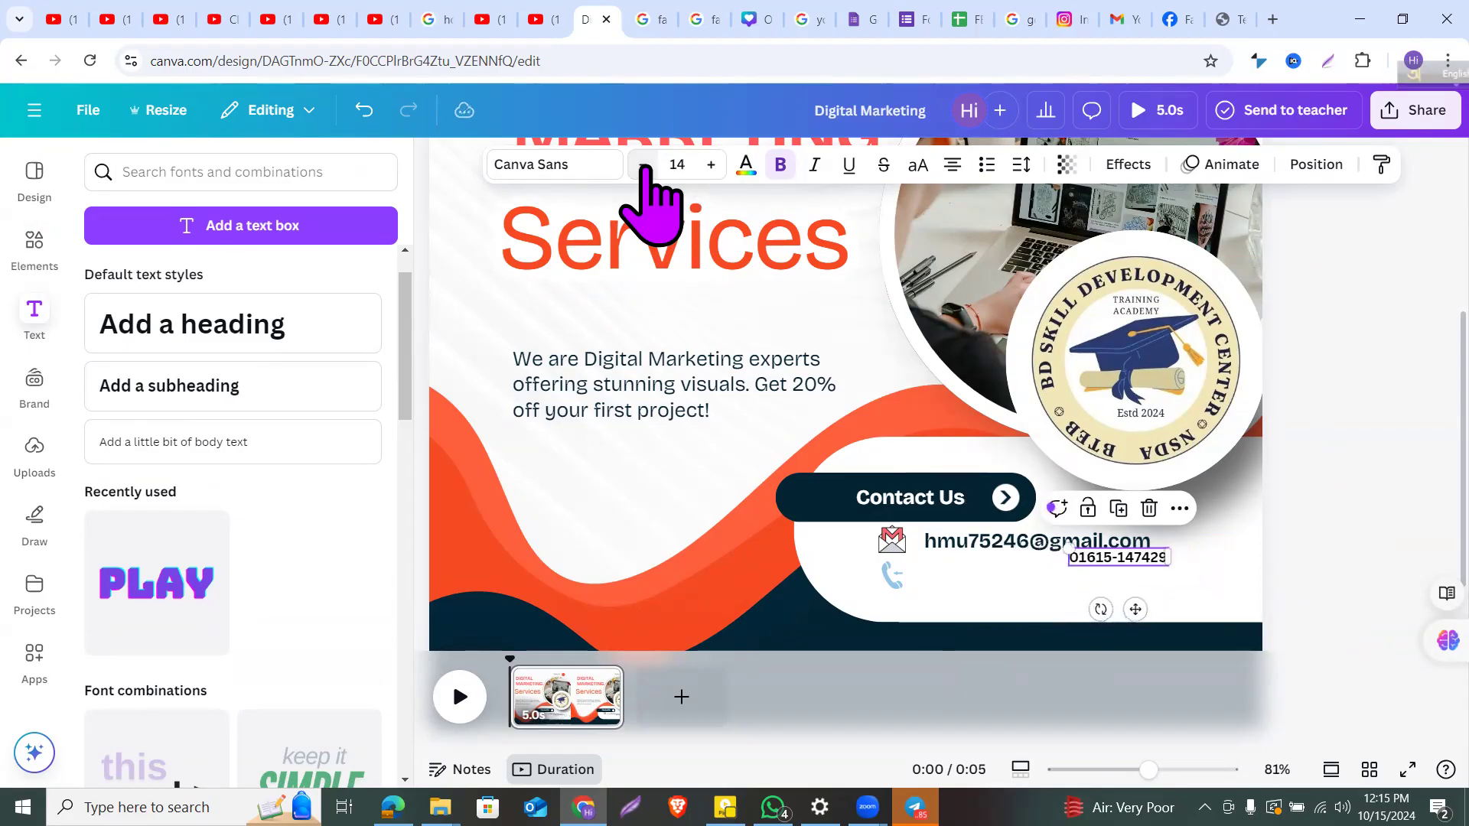
{"action": "left_click", "coordinate": [1347, 369]}
{"action": "left_click", "coordinate": [1147, 554]}
{"action": "left_click_drag", "start_coordinate": [1080, 566], "coordinate": [1001, 576]}
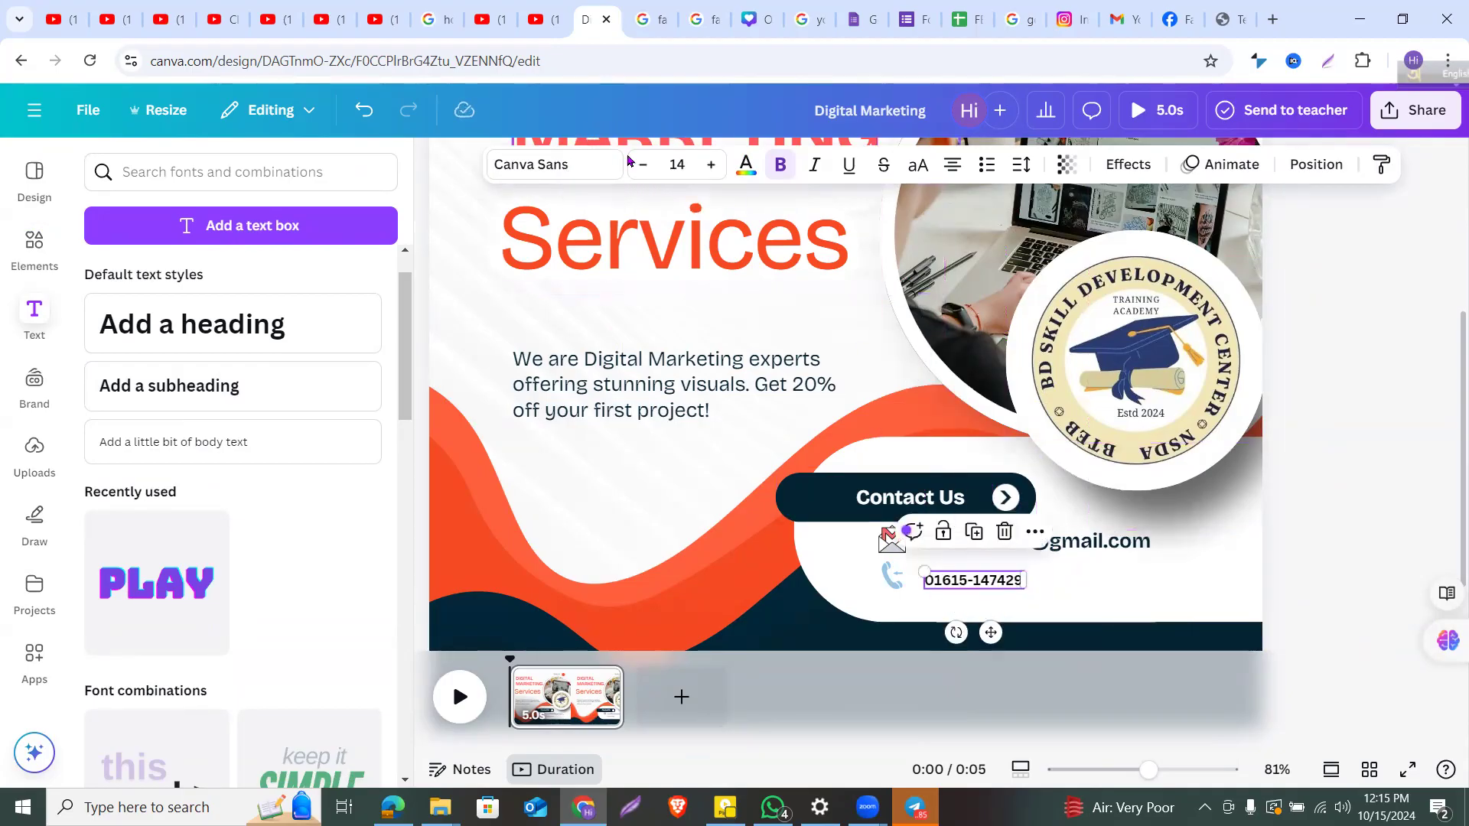
{"action": "left_click", "coordinate": [710, 165]}
{"action": "left_click", "coordinate": [711, 165]}
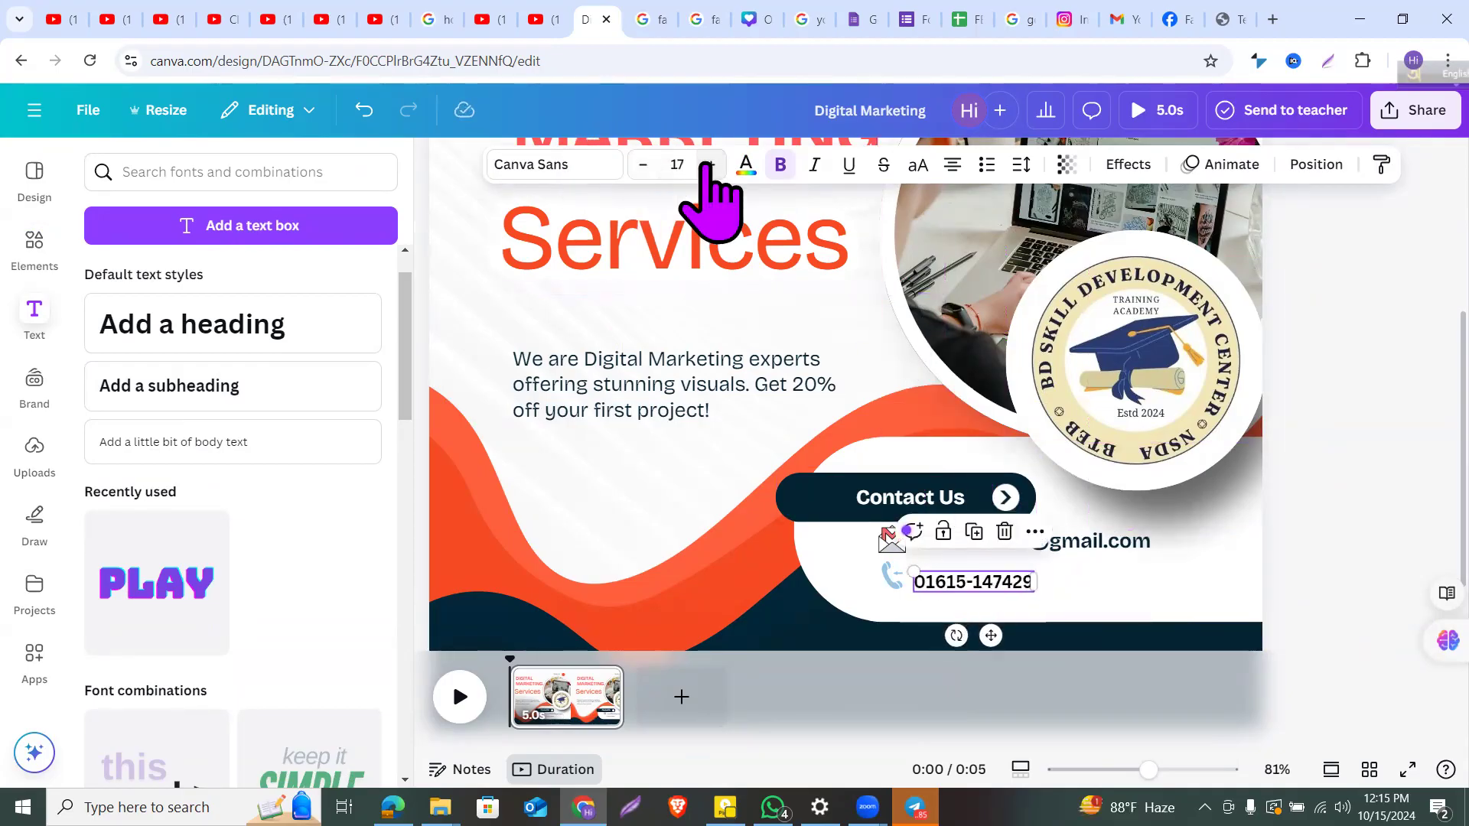
{"action": "left_click", "coordinate": [1312, 420]}
{"action": "left_click_drag", "start_coordinate": [993, 593], "coordinate": [1000, 584]}
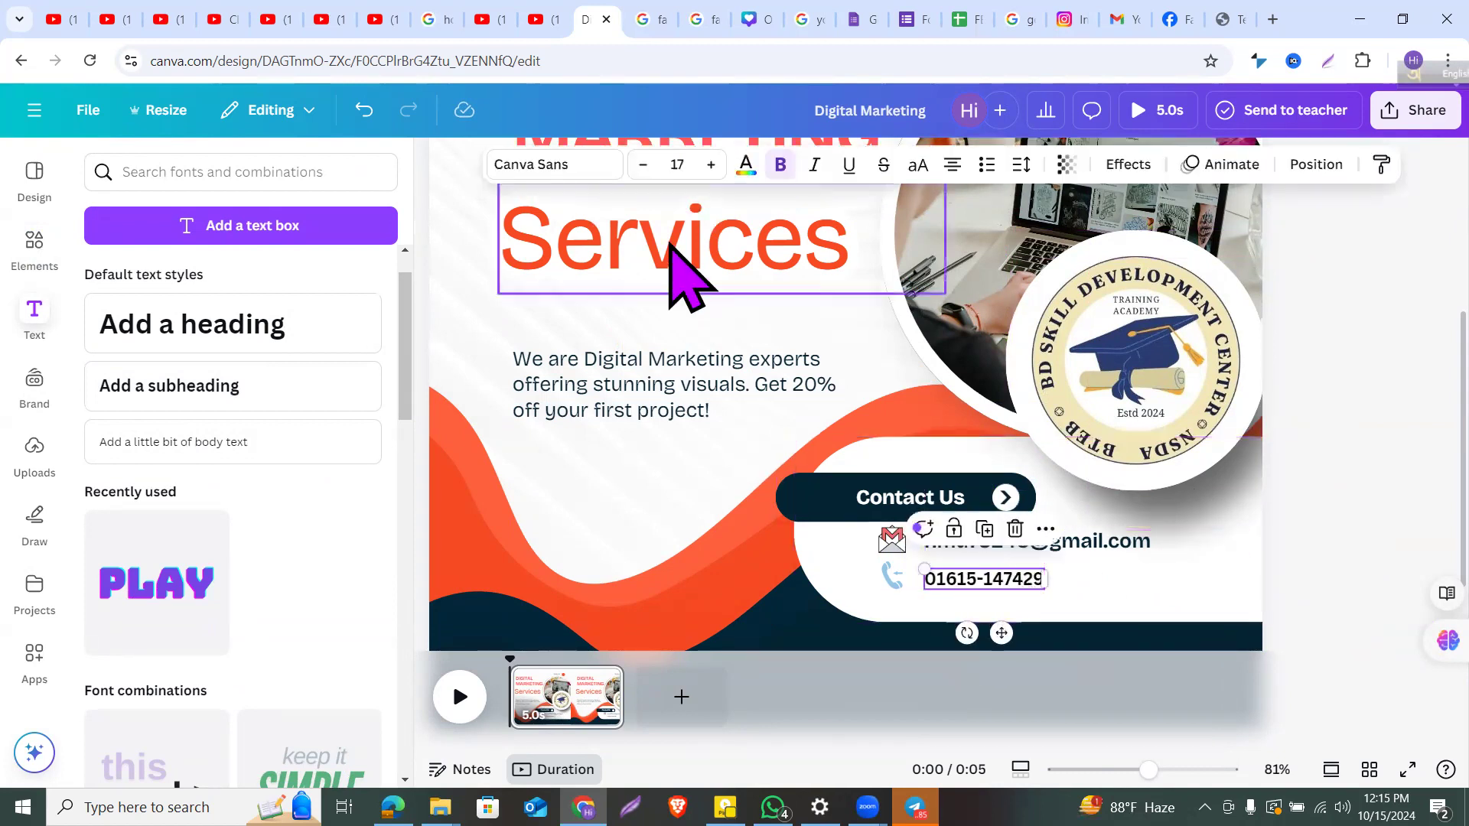
Step: Colour the phone number green from Default colors
{"action": "left_click", "coordinate": [754, 166]}
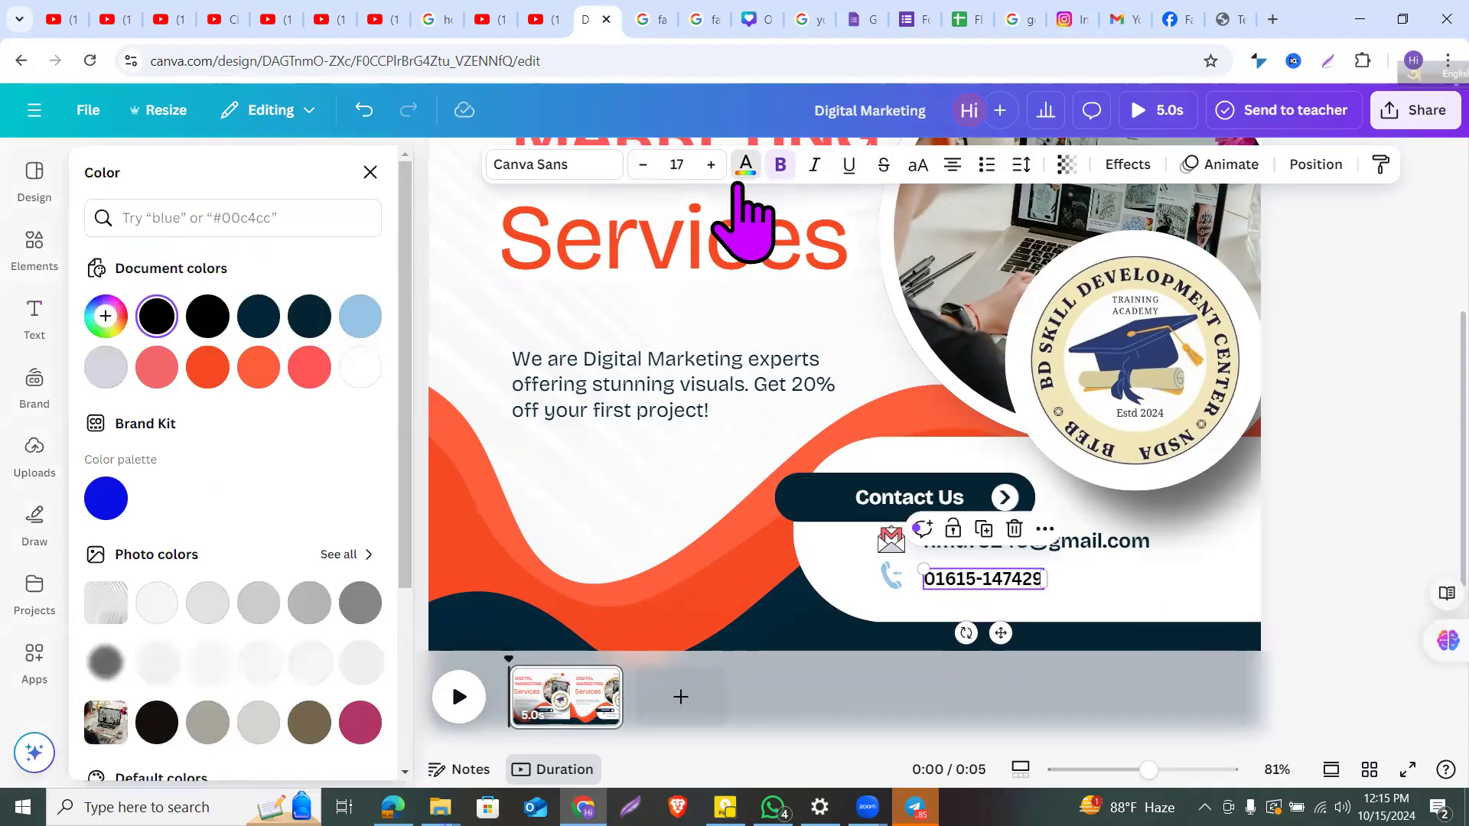
{"action": "scroll", "coordinate": [285, 536], "scroll_direction": "down", "scroll_amount": 3}
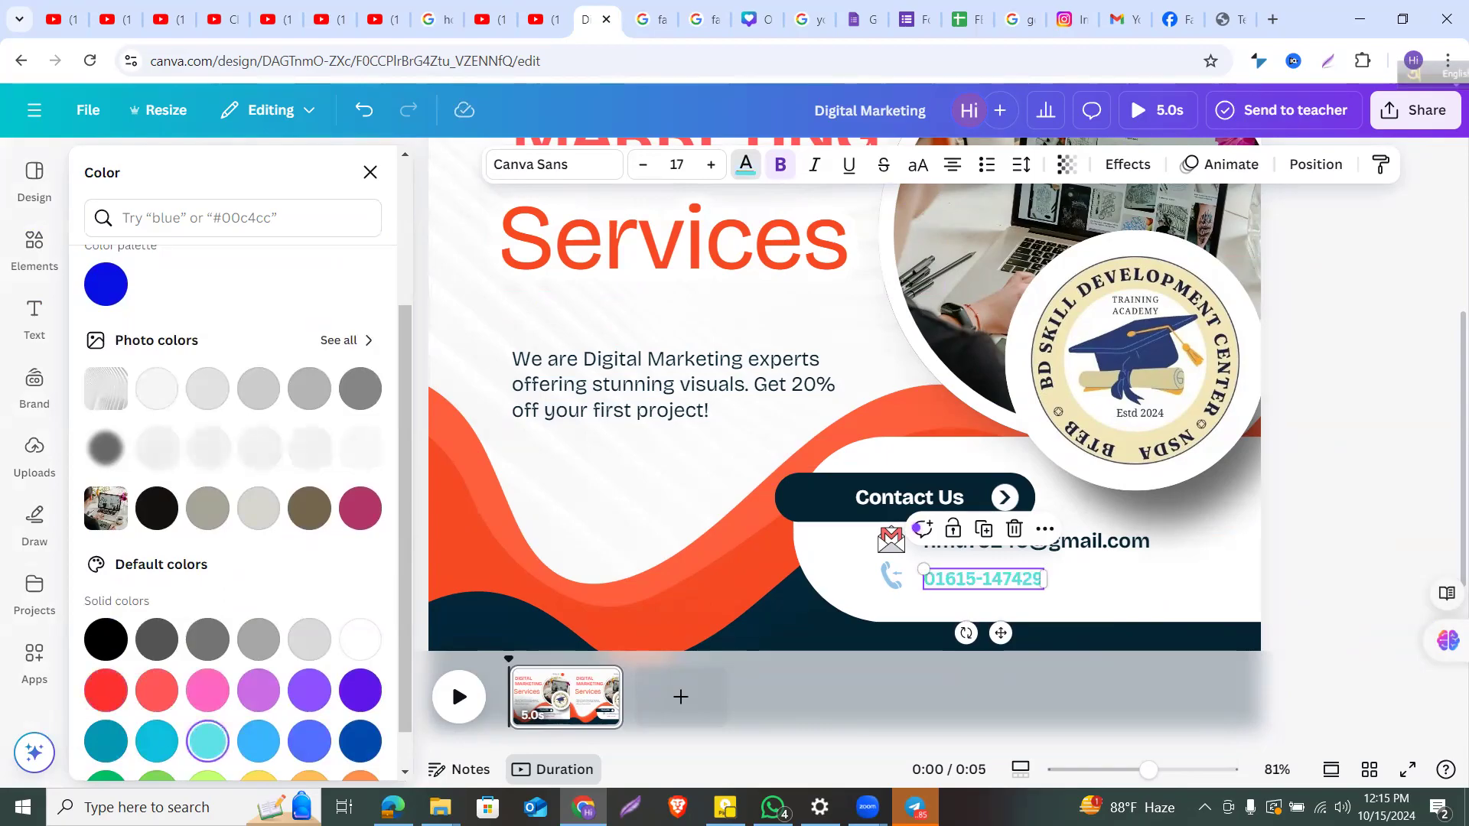
{"action": "left_click", "coordinate": [156, 784]}
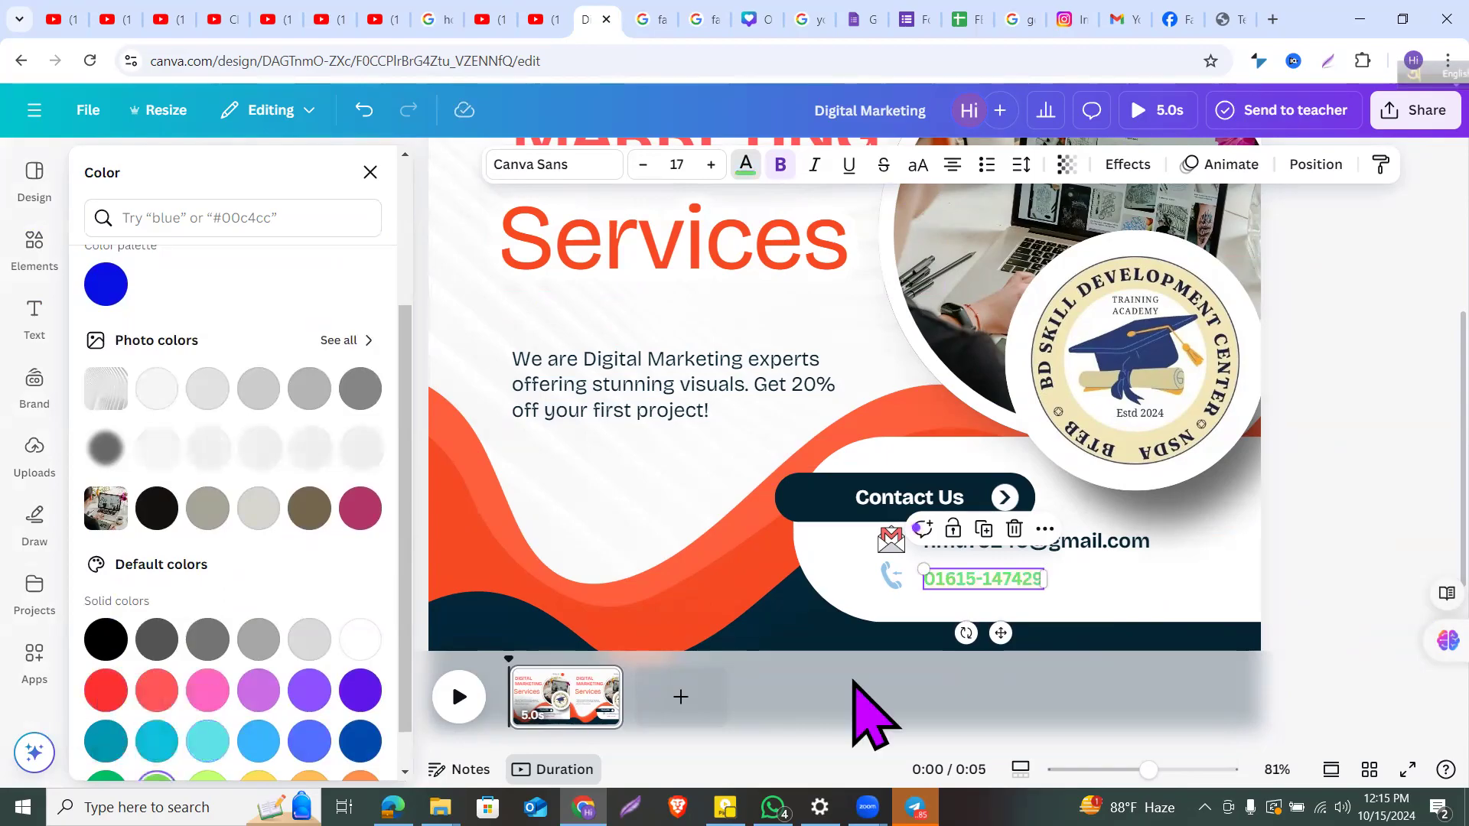
{"action": "left_click", "coordinate": [1344, 516]}
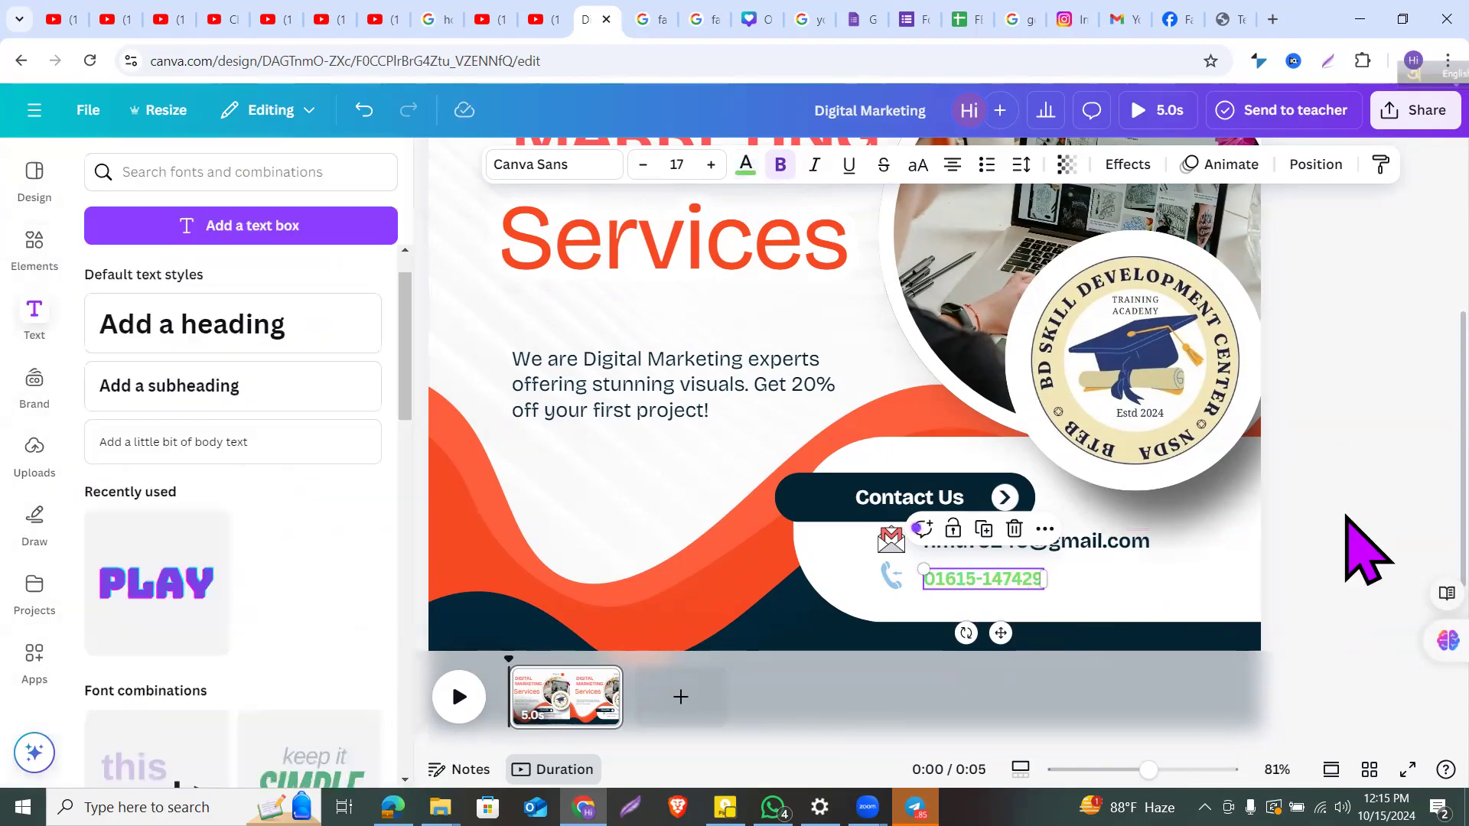
{"action": "left_click", "coordinate": [1154, 587]}
Step: Rewind the timeline to the start and play the 5-second page animation preview
{"action": "left_click", "coordinate": [628, 512]}
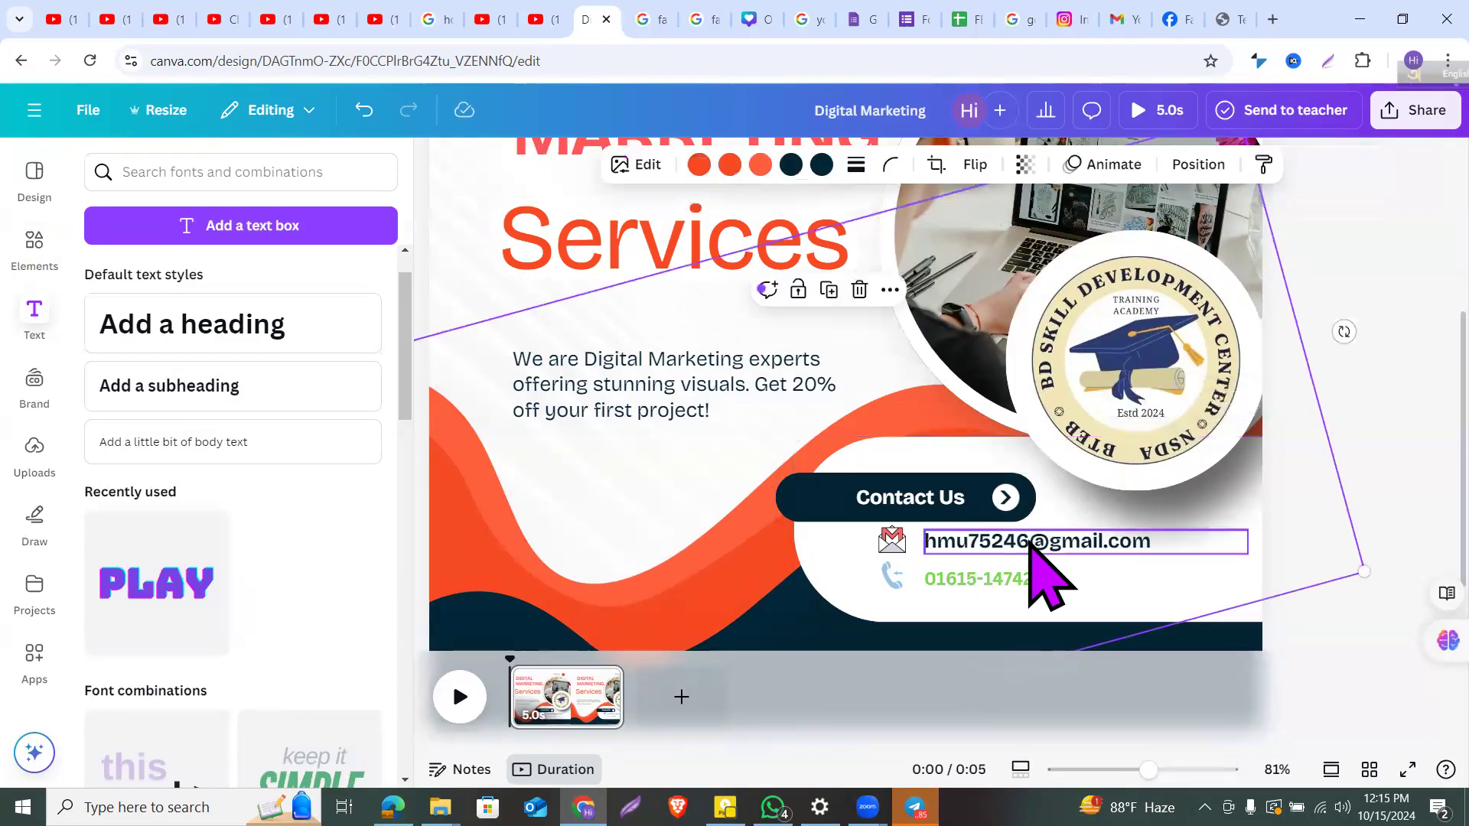
{"action": "left_click", "coordinate": [715, 417]}
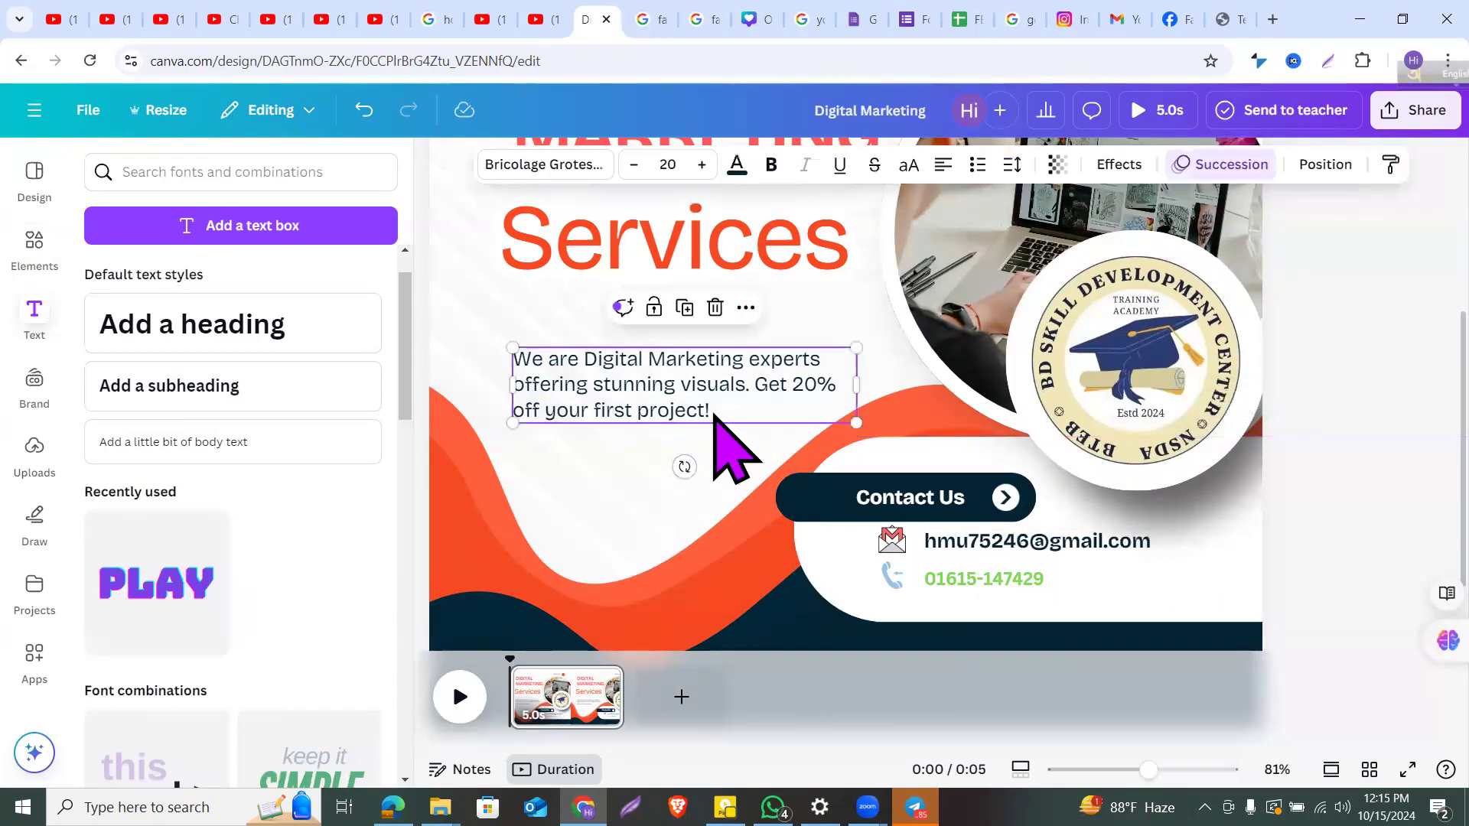
{"action": "scroll", "coordinate": [727, 448], "scroll_direction": "down", "scroll_amount": 5}
{"action": "left_click", "coordinate": [1060, 329]}
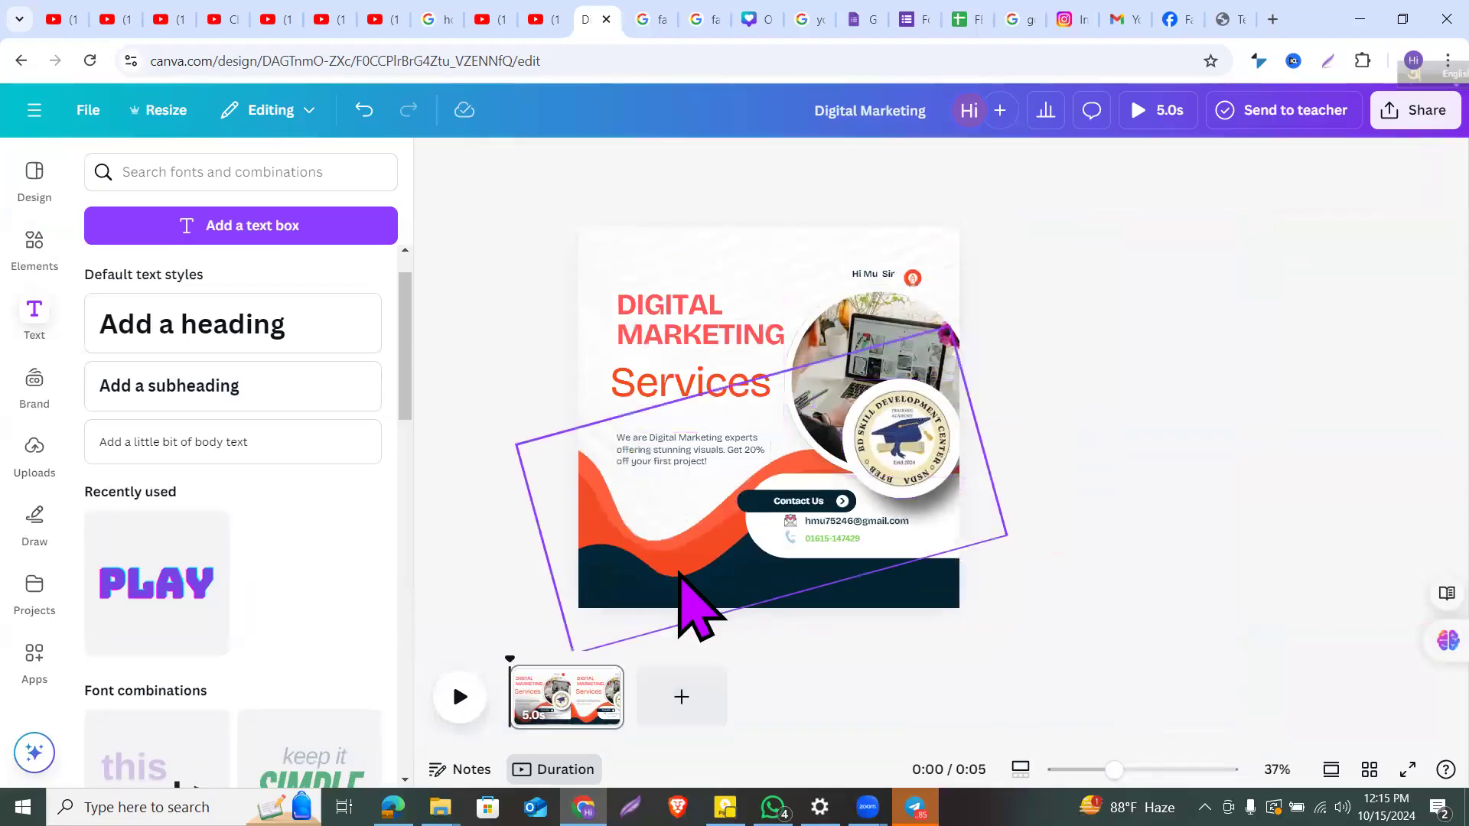
{"action": "left_click", "coordinate": [544, 693]}
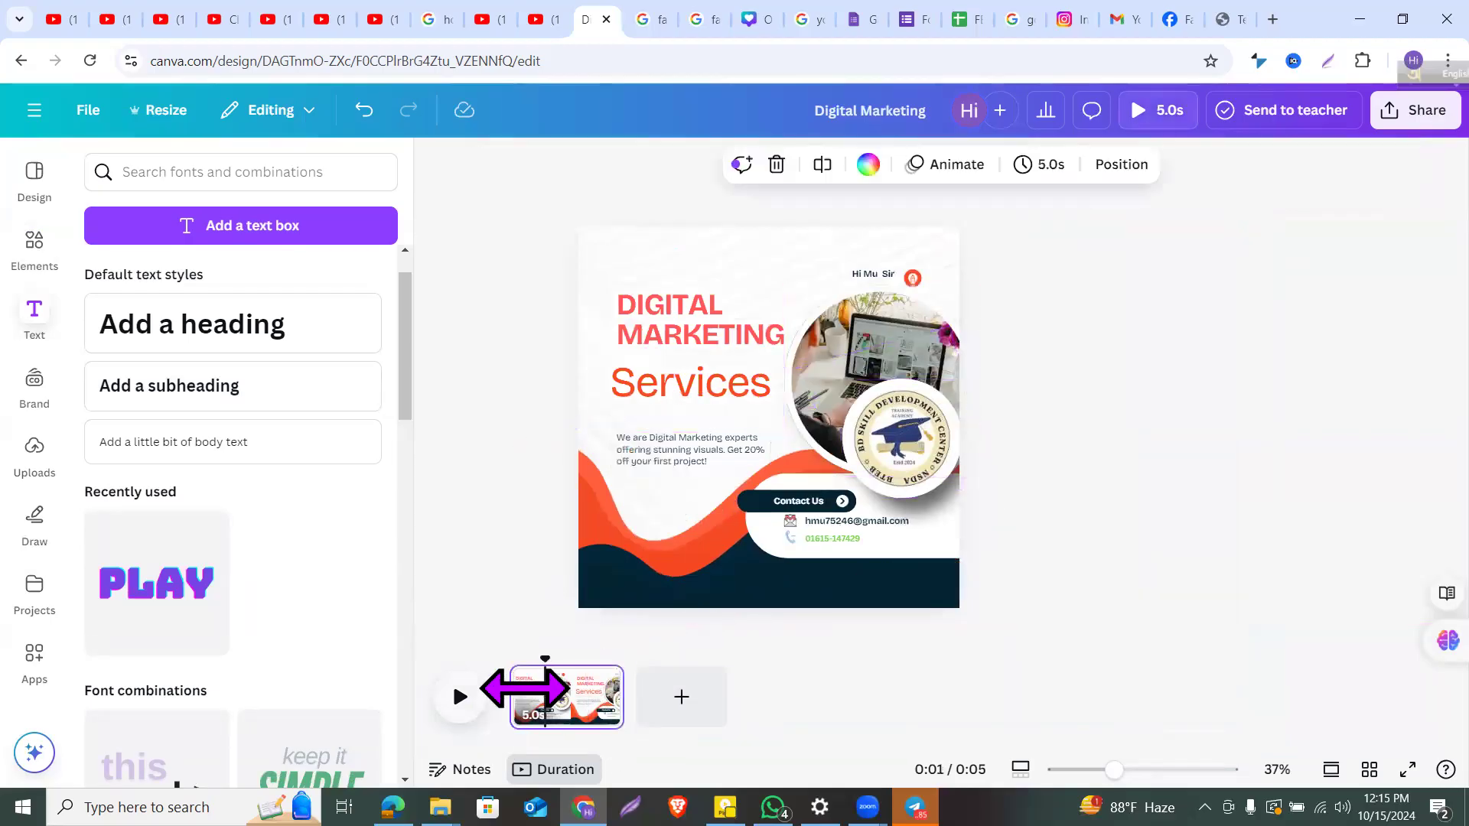
{"action": "left_click", "coordinate": [506, 705]}
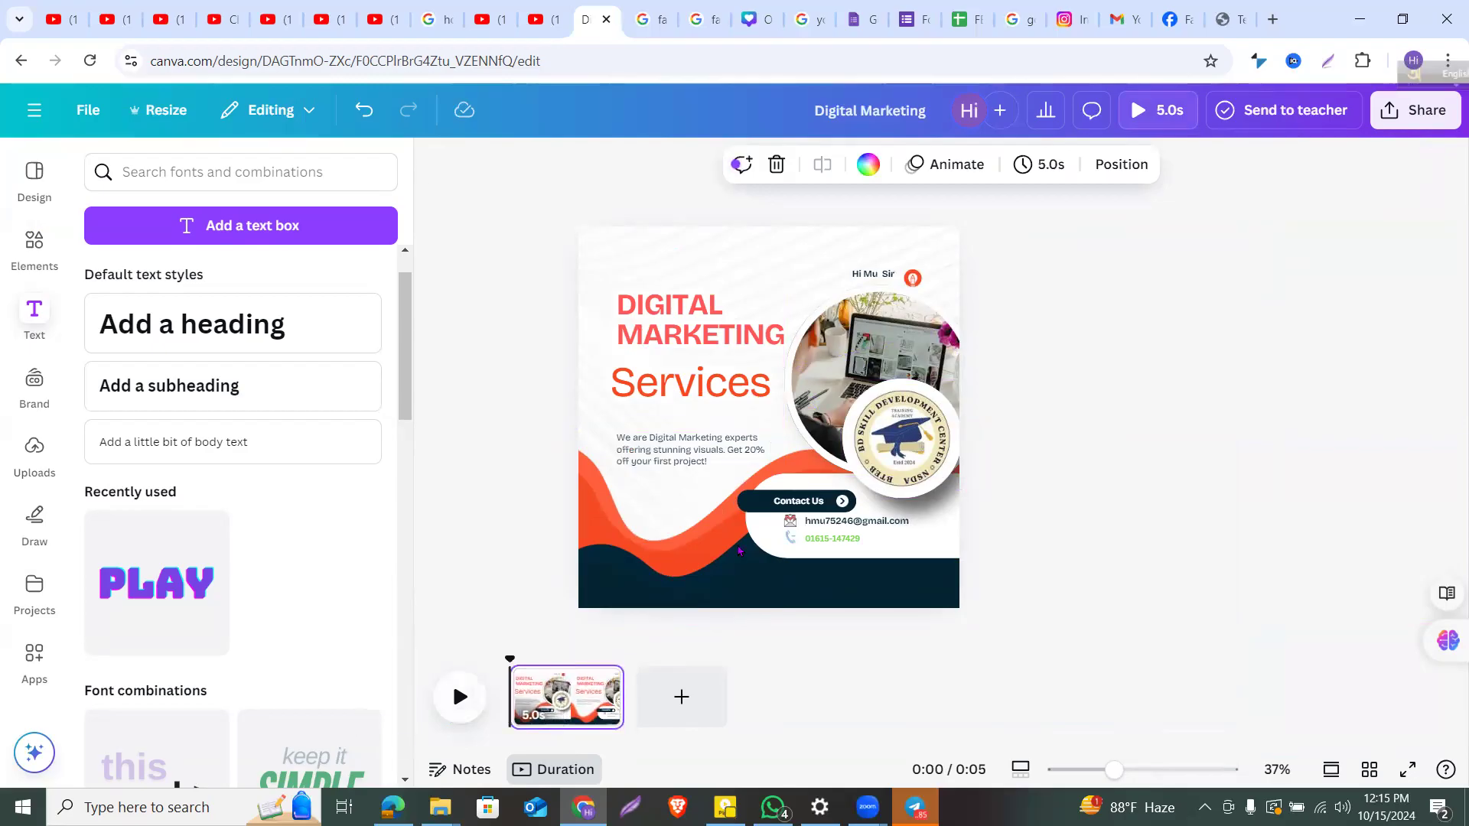
{"action": "scroll", "coordinate": [739, 551], "scroll_direction": "up", "scroll_amount": 3}
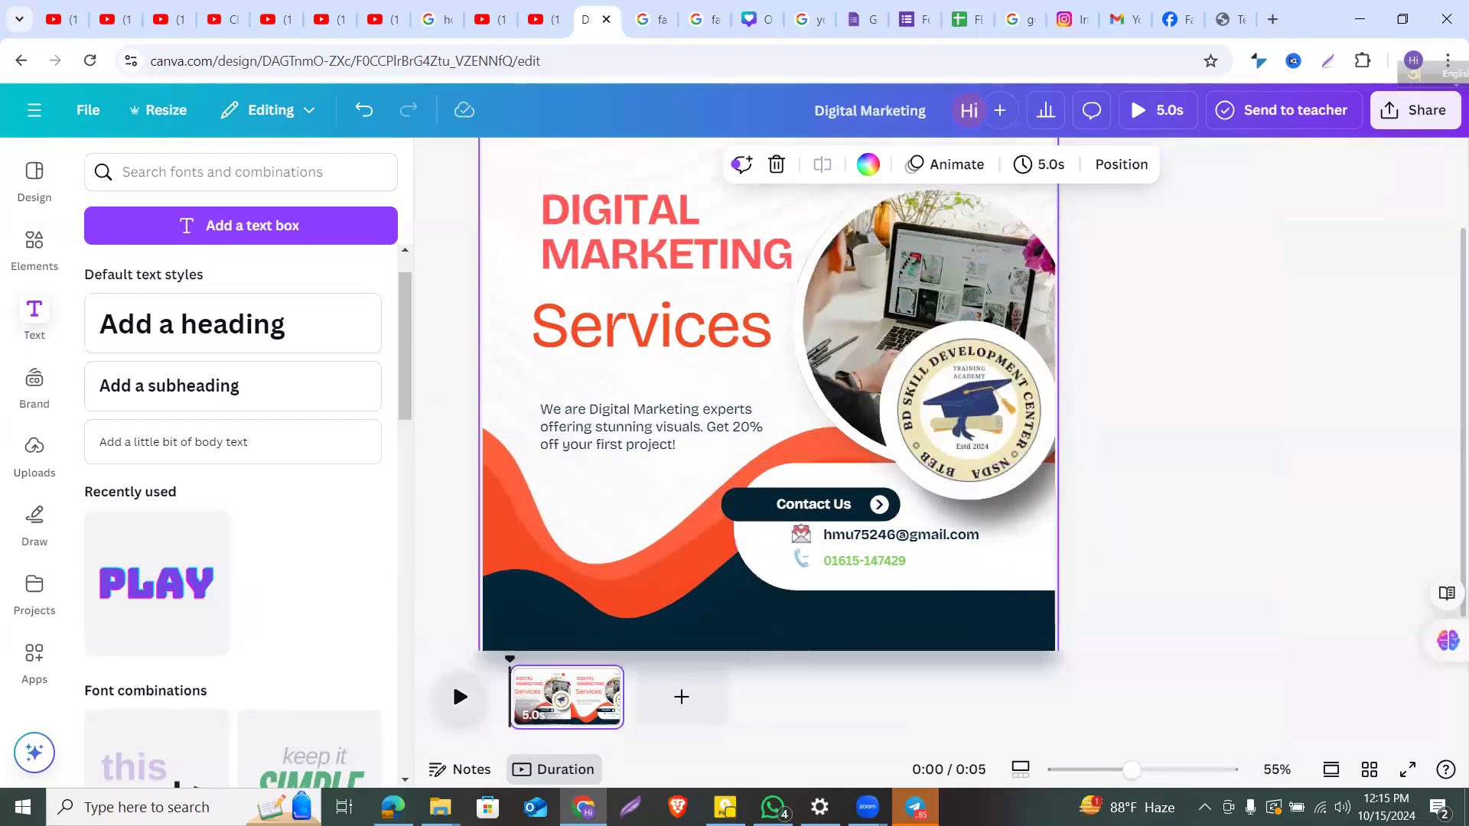
{"action": "key", "text": "space"}
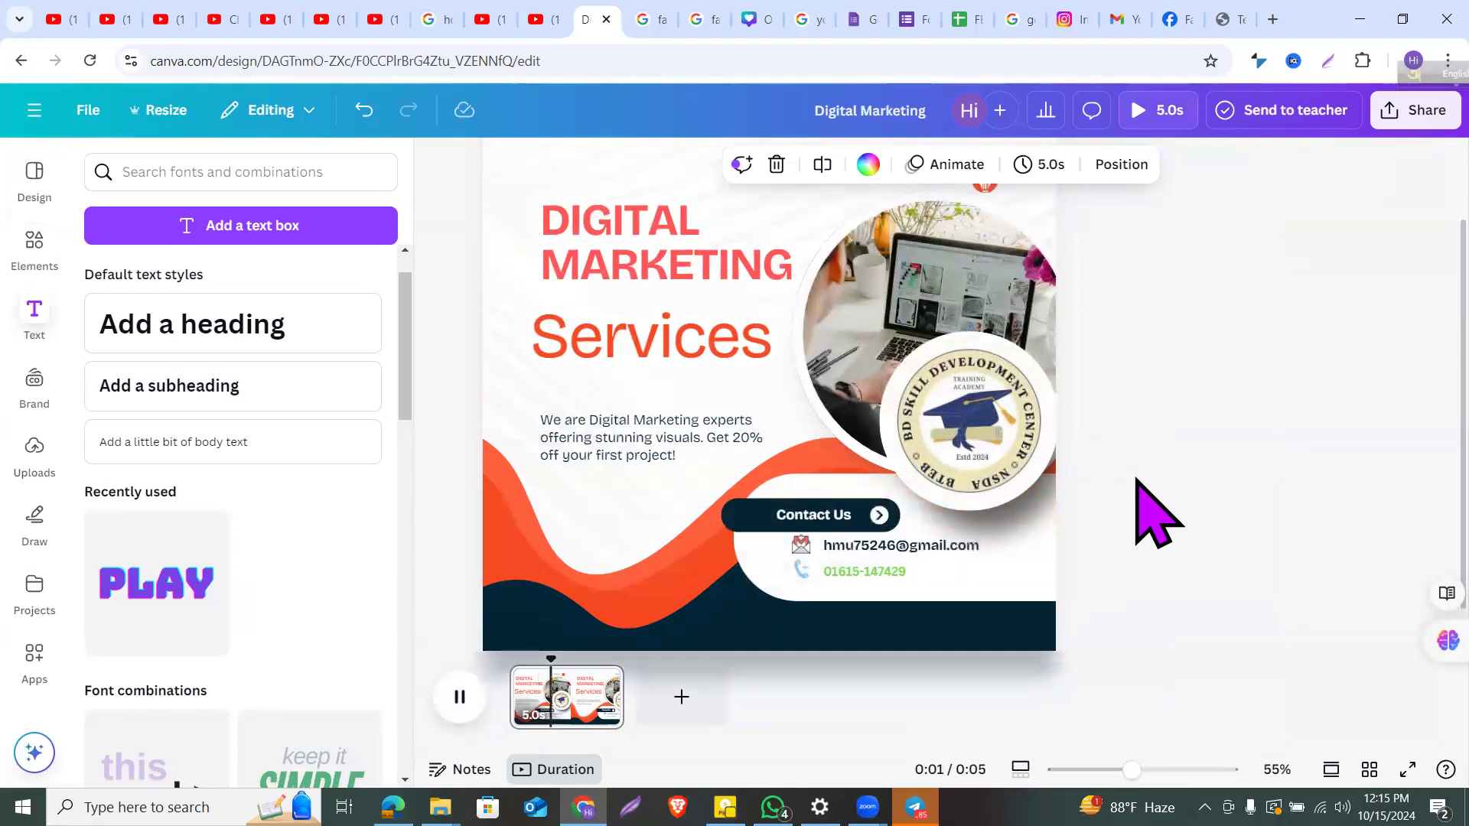
{"action": "scroll", "coordinate": [1157, 513], "scroll_direction": "down", "scroll_amount": 2}
{"action": "key", "text": "space"}
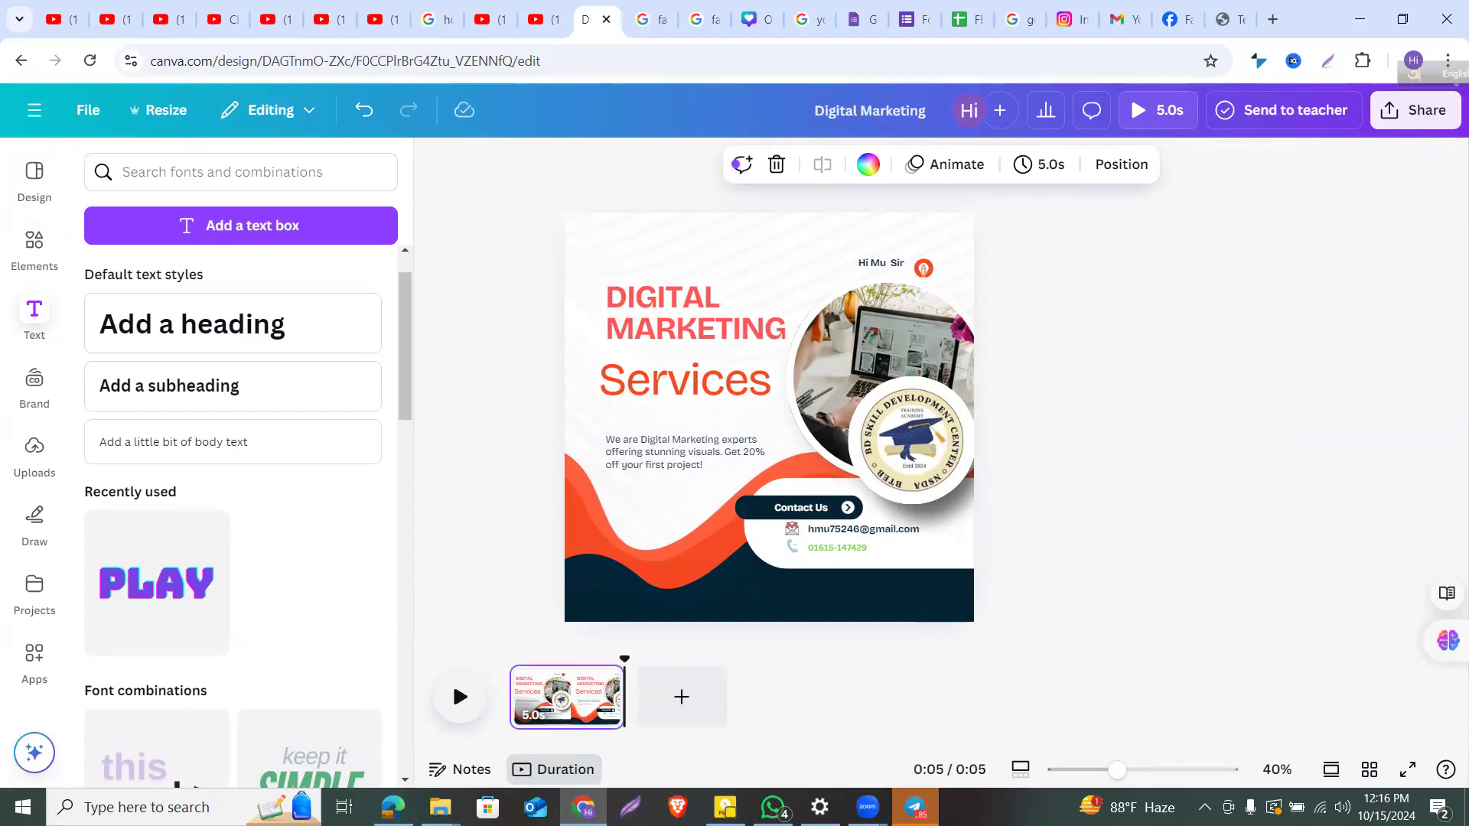
Step: Add a blank second page, then undo an accidental paste onto it
{"action": "left_click", "coordinate": [459, 696]}
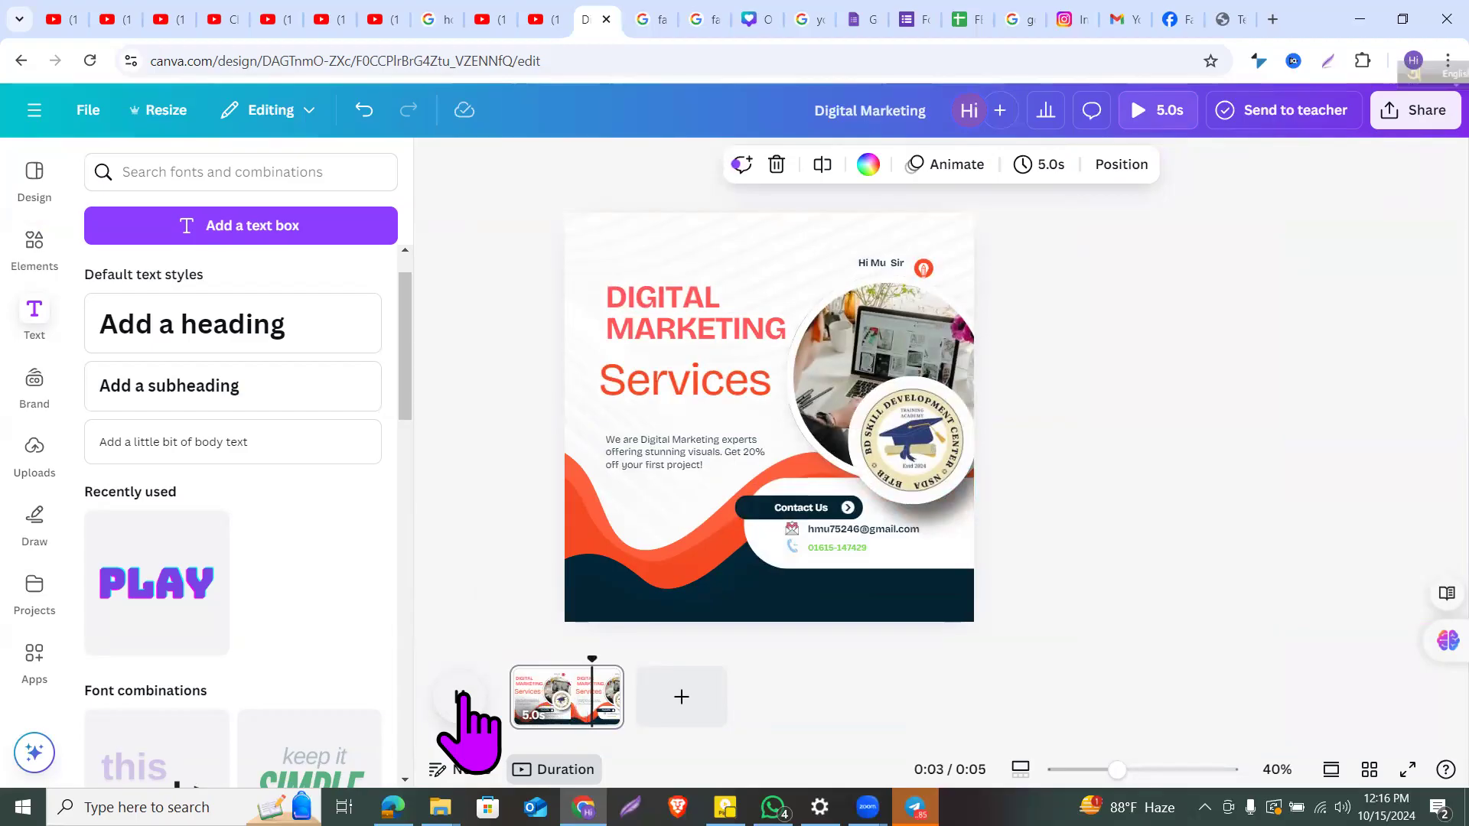
{"action": "left_click", "coordinate": [681, 696]}
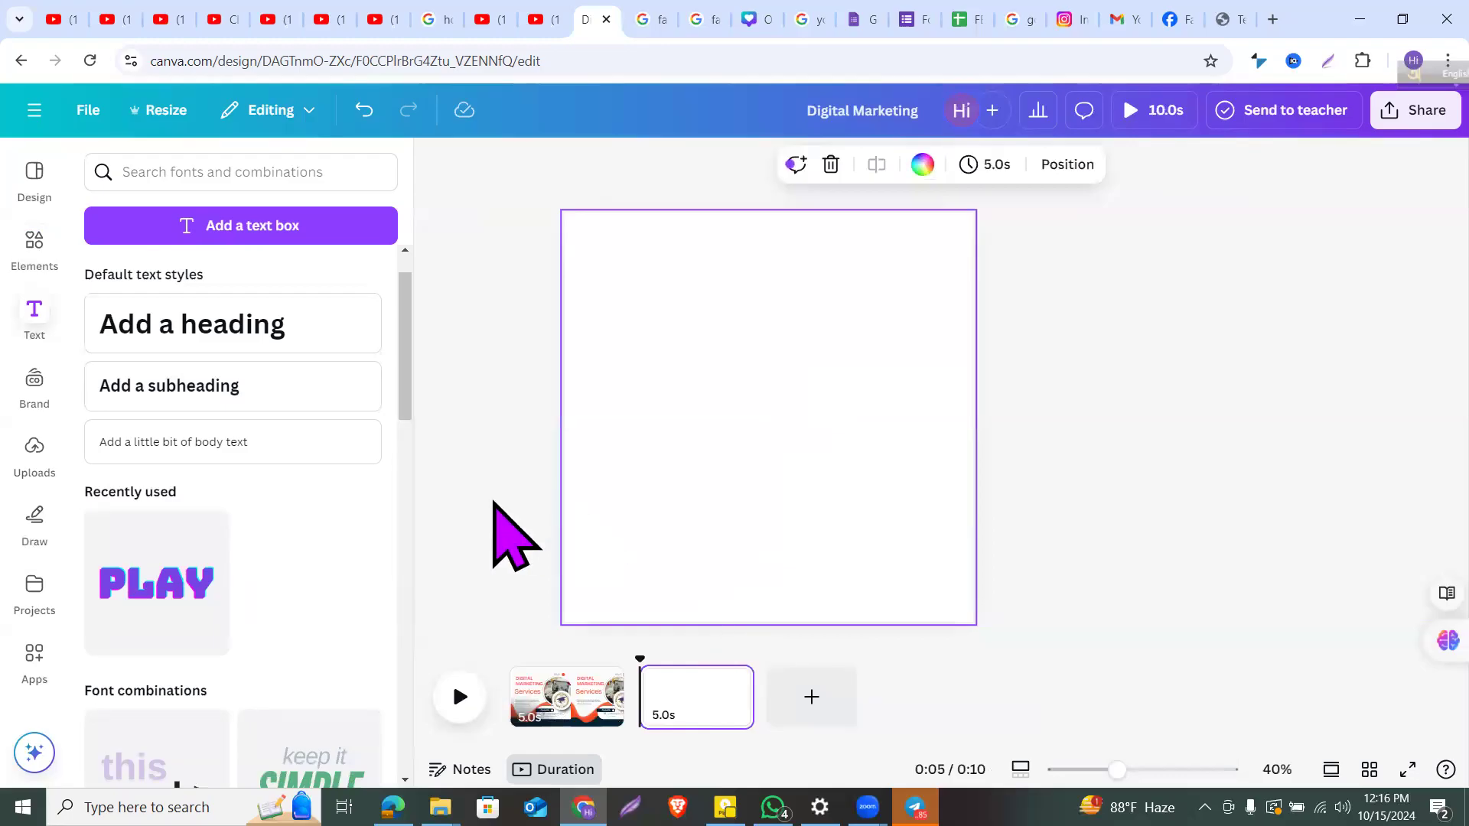
{"action": "left_click", "coordinate": [577, 681]}
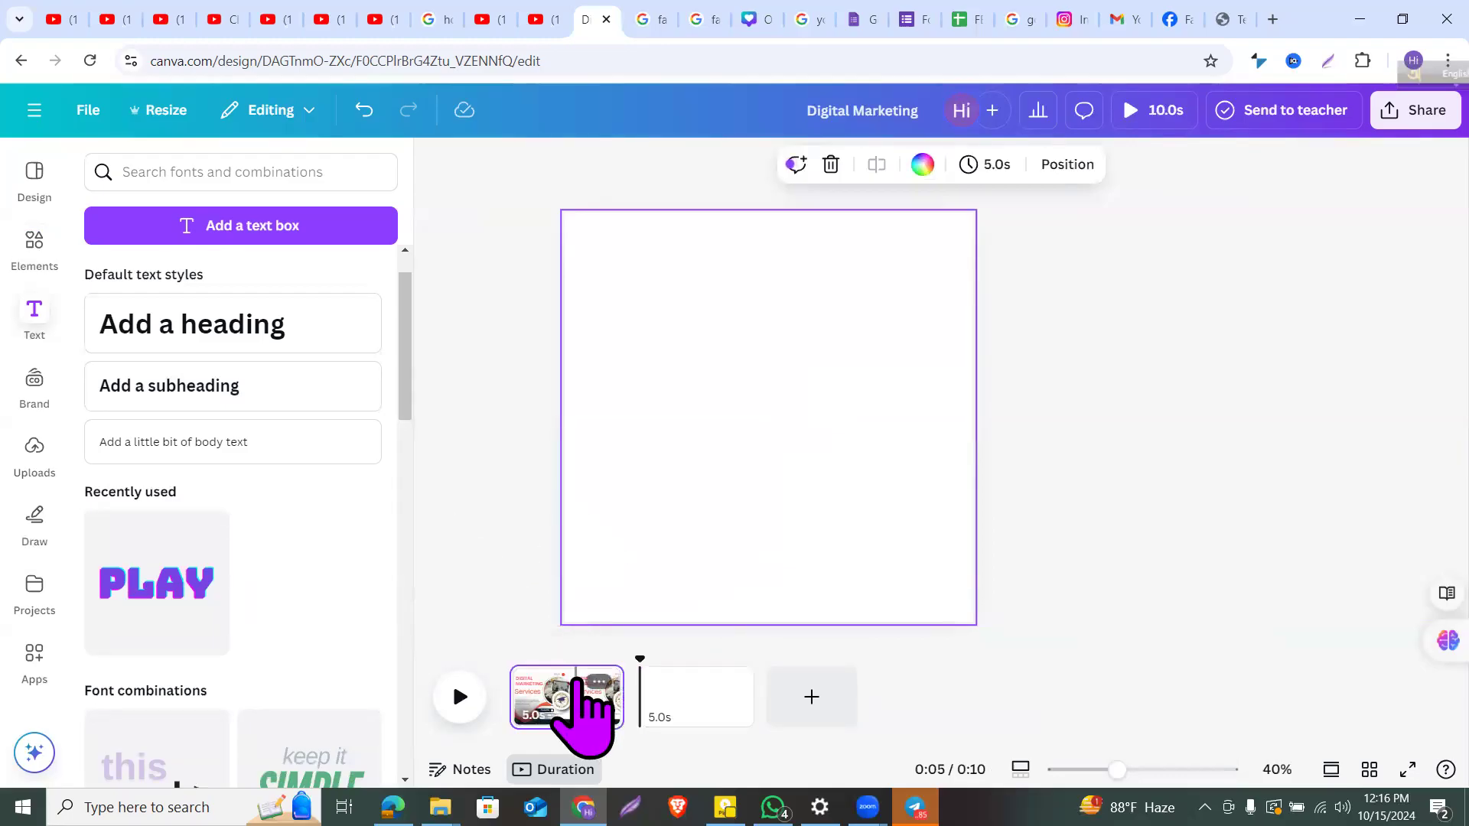
{"action": "left_click", "coordinate": [667, 688]}
{"action": "key", "text": "ctrl+v"}
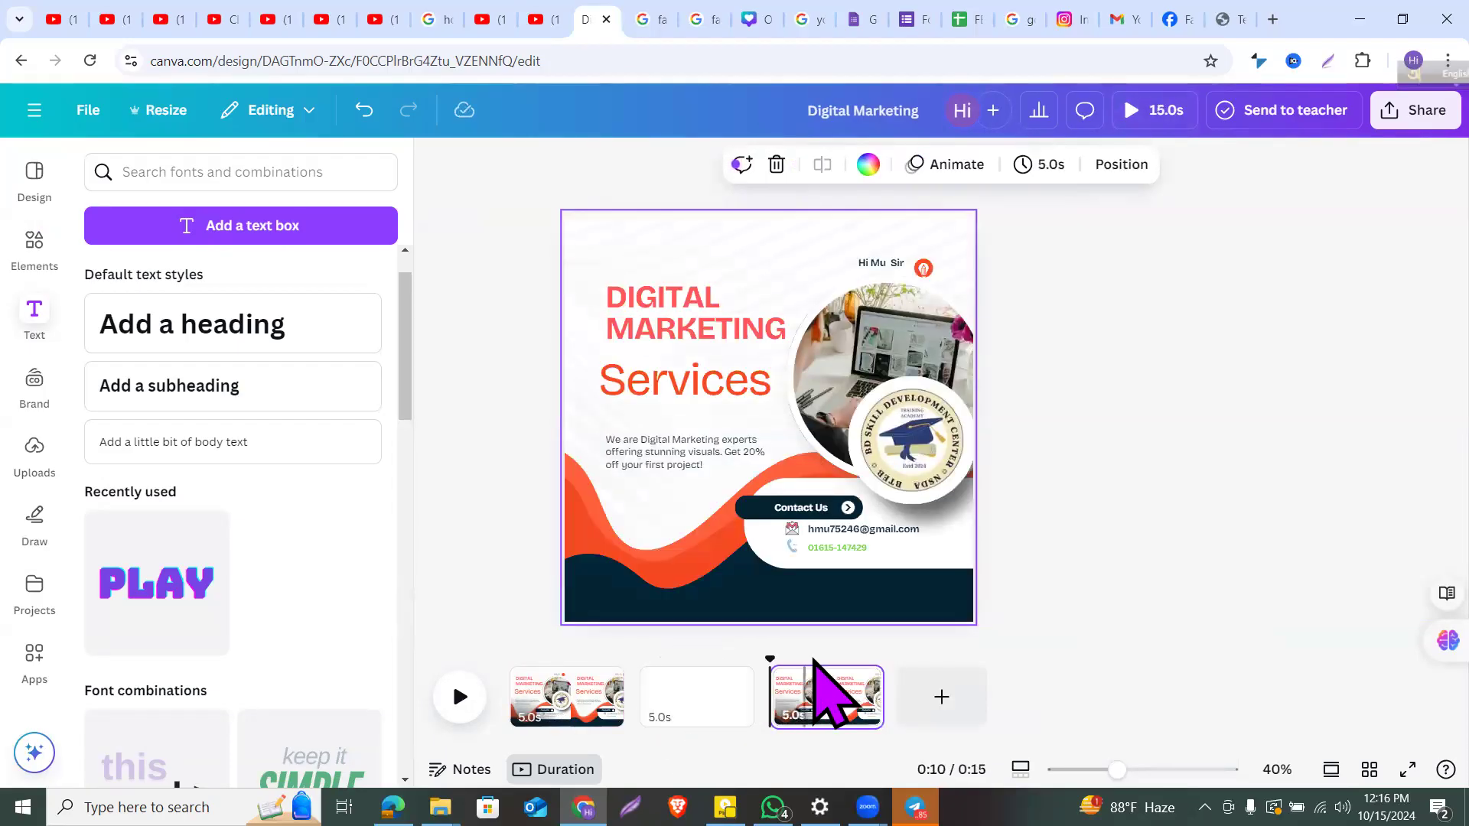
{"action": "key", "text": "ctrl+z"}
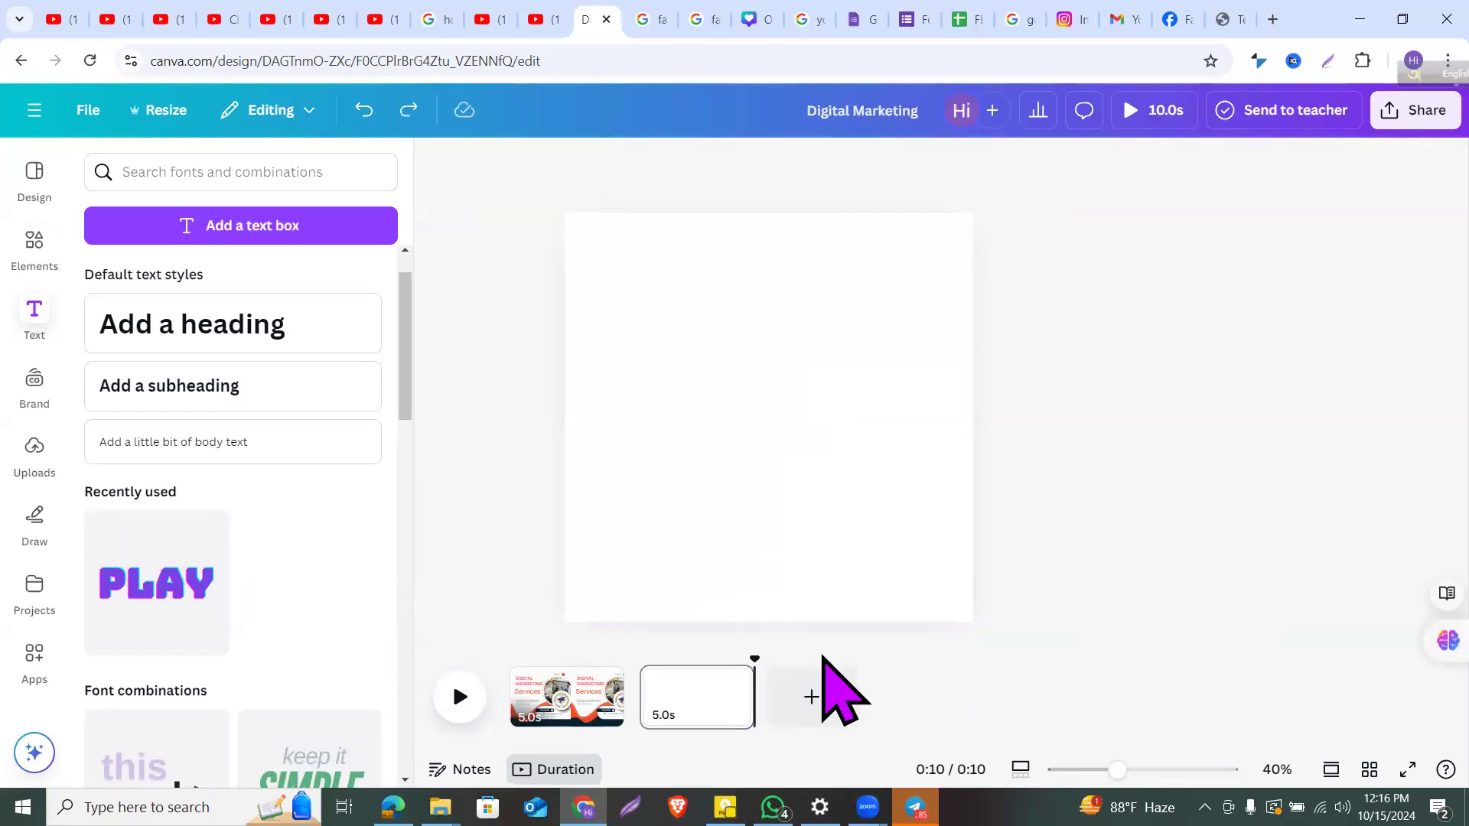
Step: Duplicate the first page twice with Ctrl+D and delete the leftover blank page
{"action": "left_click", "coordinate": [556, 698]}
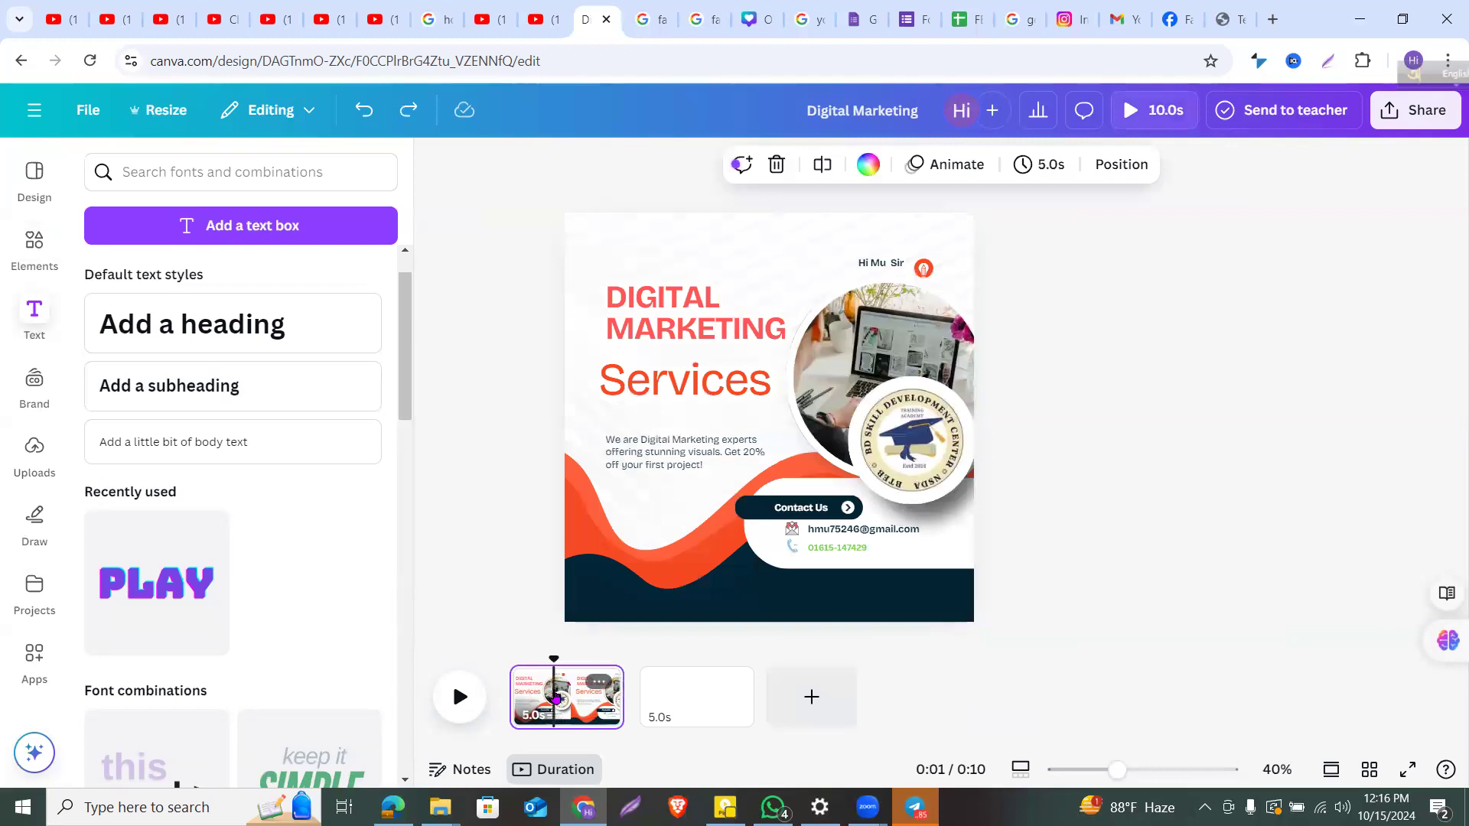
{"action": "right_click", "coordinate": [557, 697]}
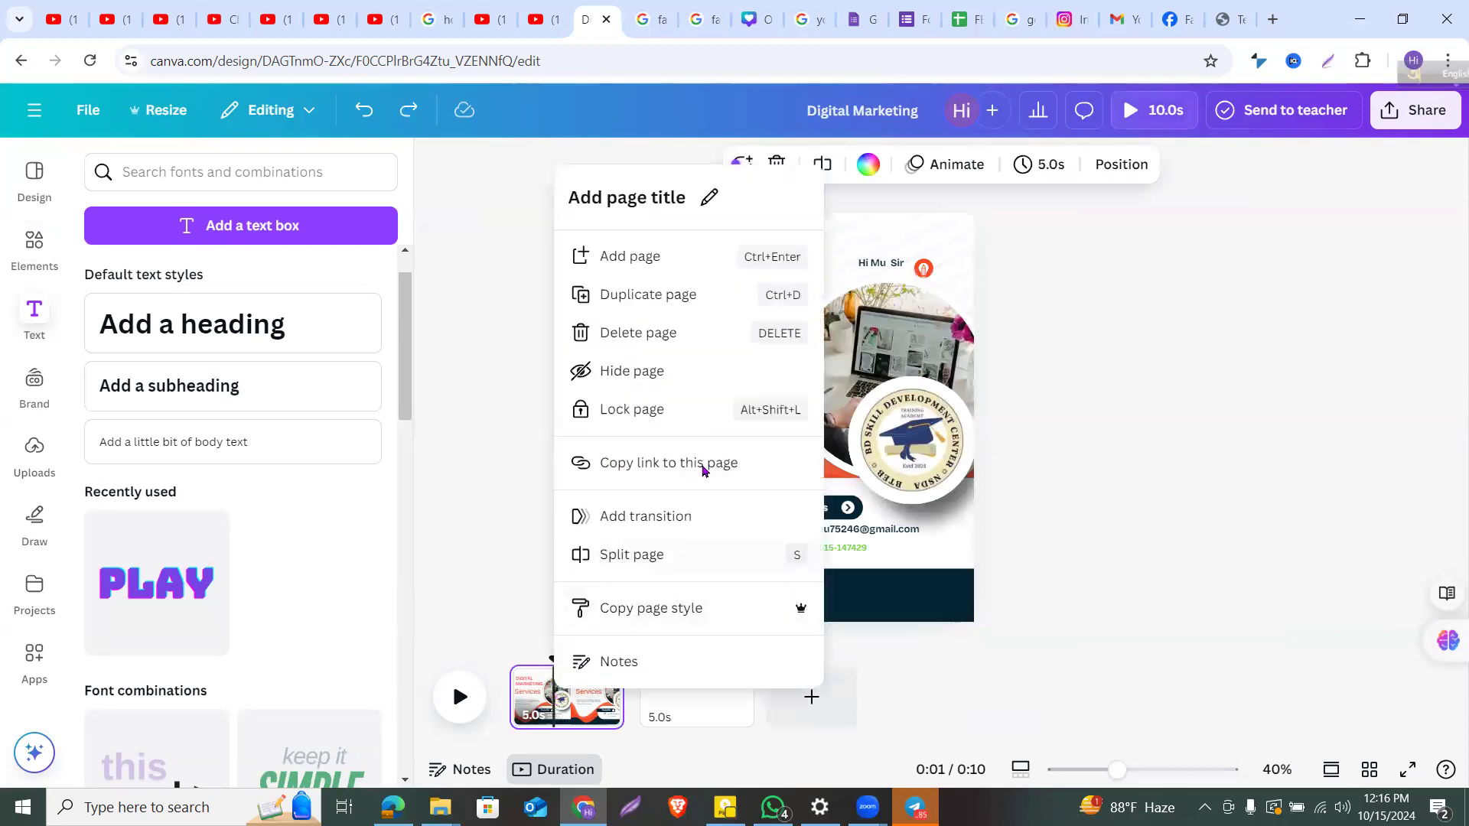
{"action": "left_click", "coordinate": [1194, 440]}
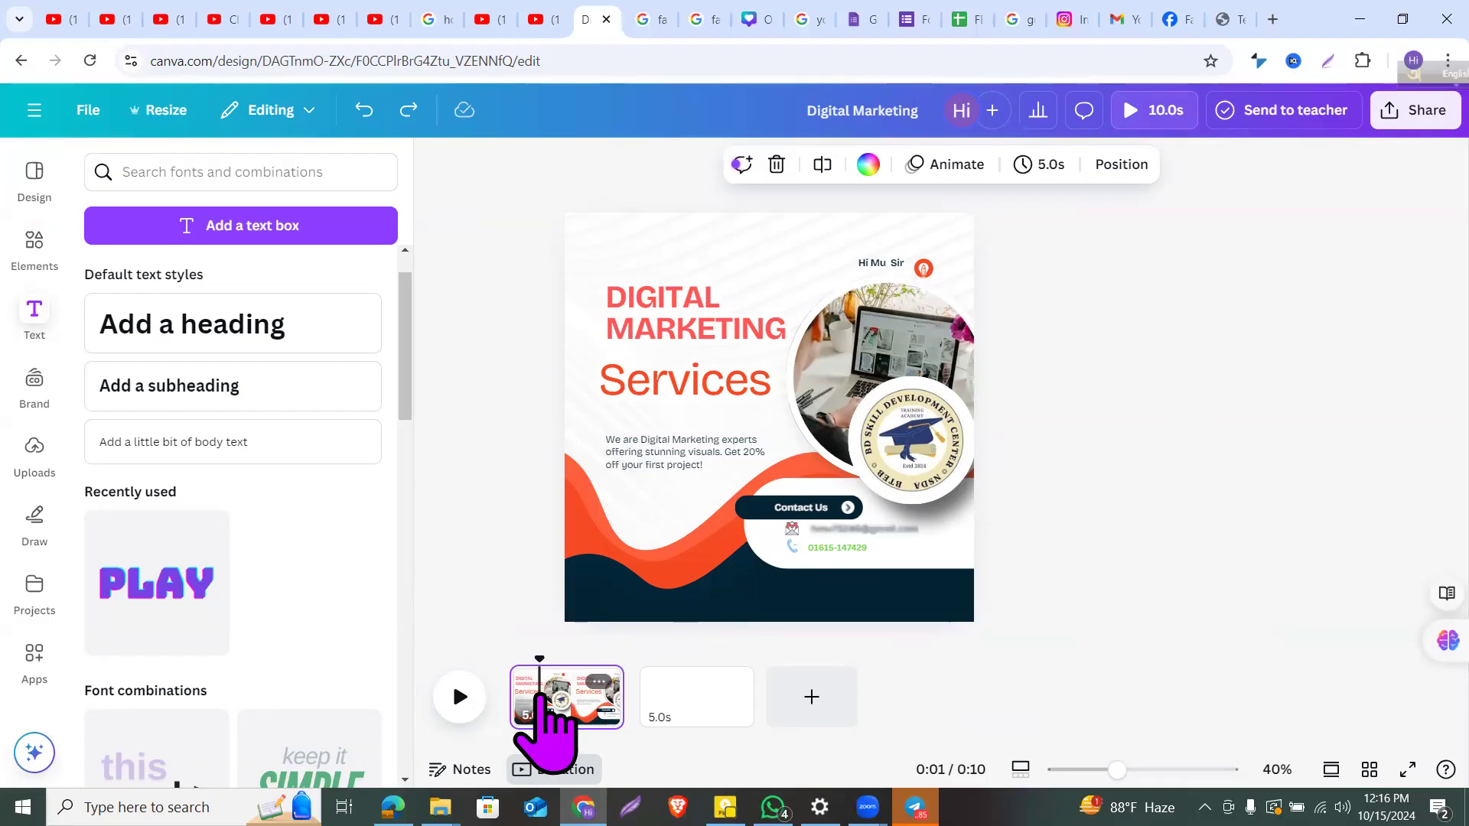
{"action": "key", "text": "ctrl+d"}
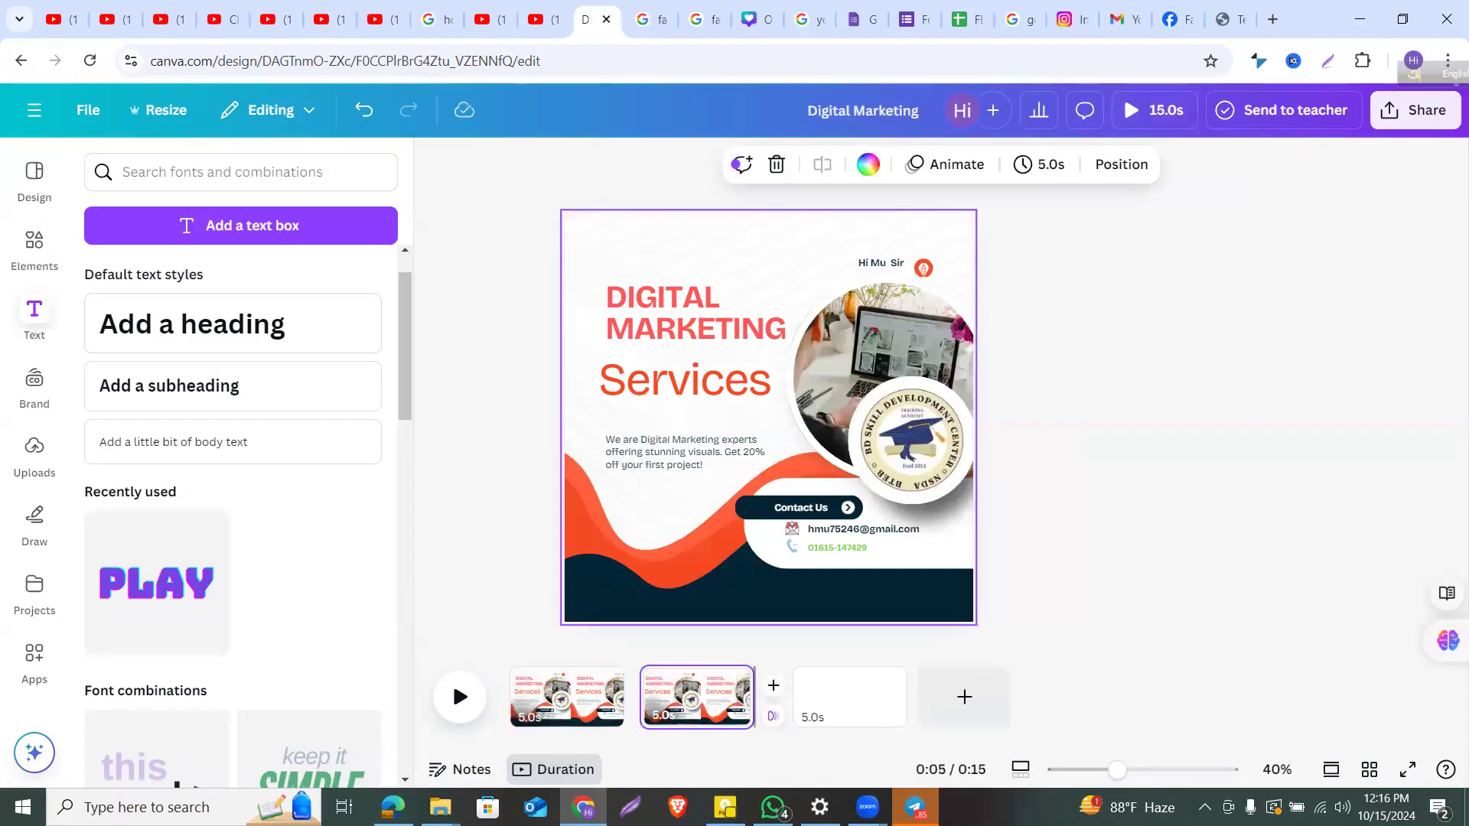
{"action": "key", "text": "ctrl+d"}
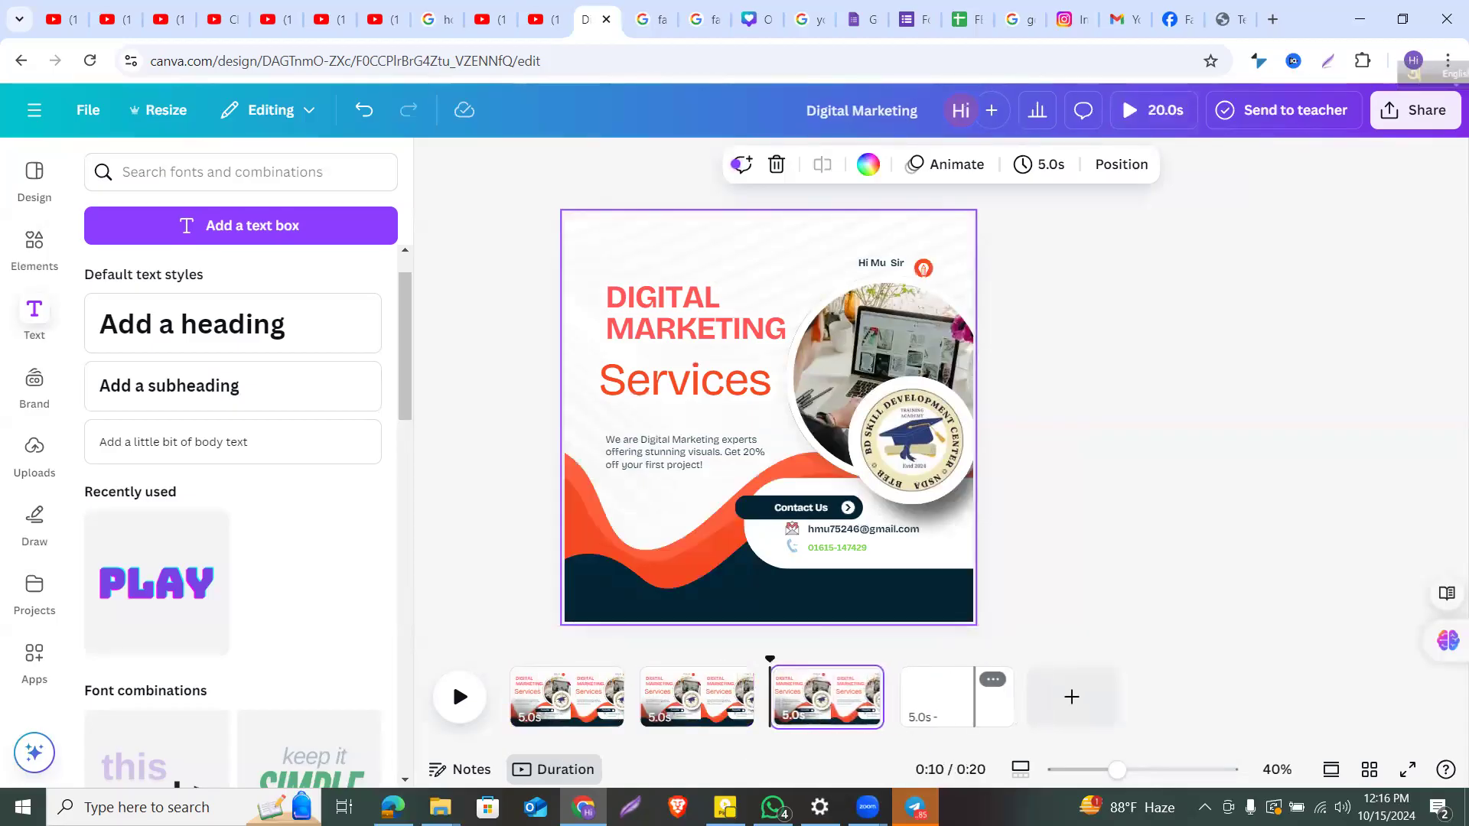
{"action": "left_click", "coordinate": [974, 698]}
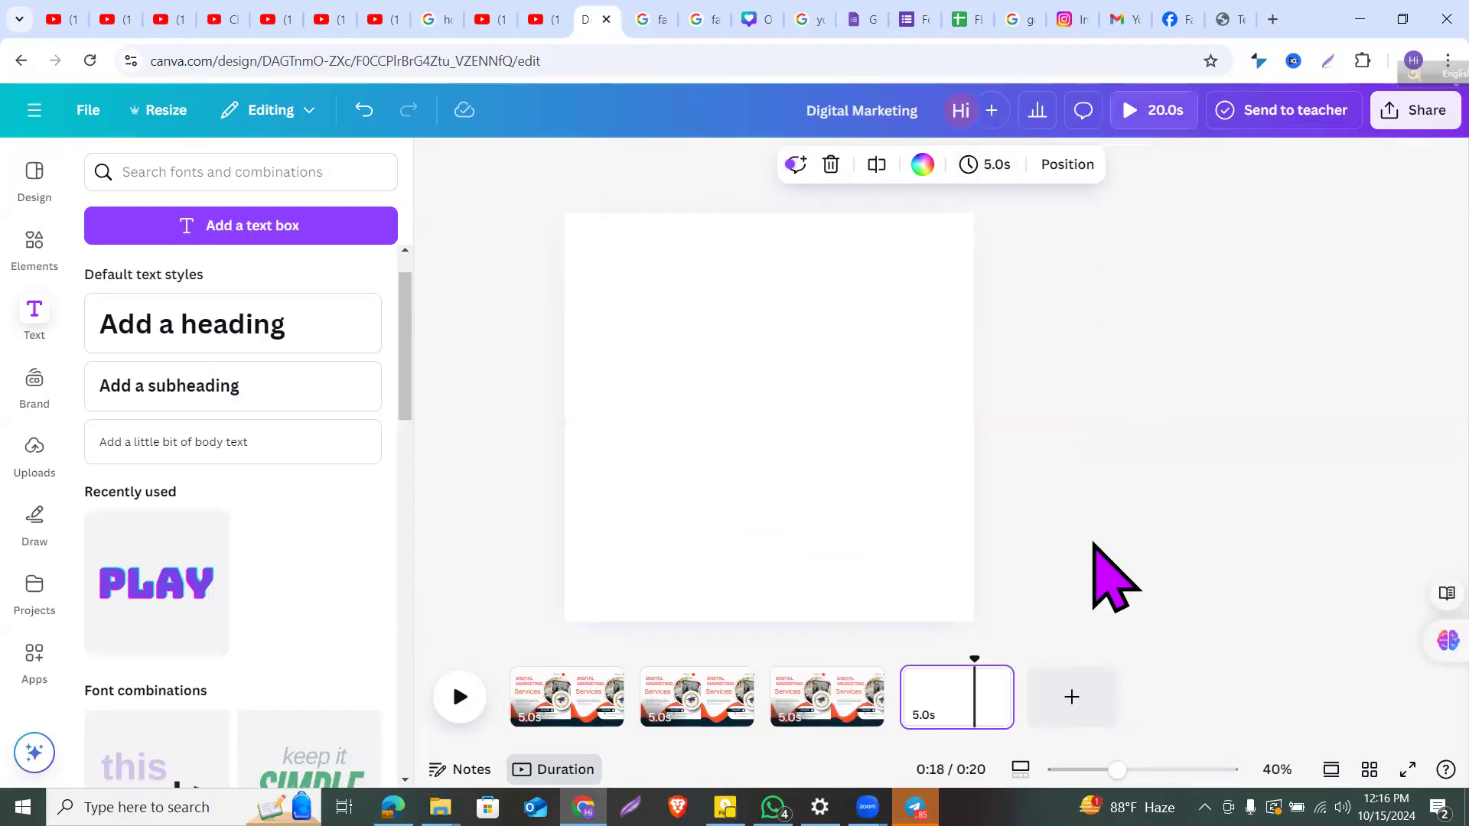
{"action": "key", "text": "Delete"}
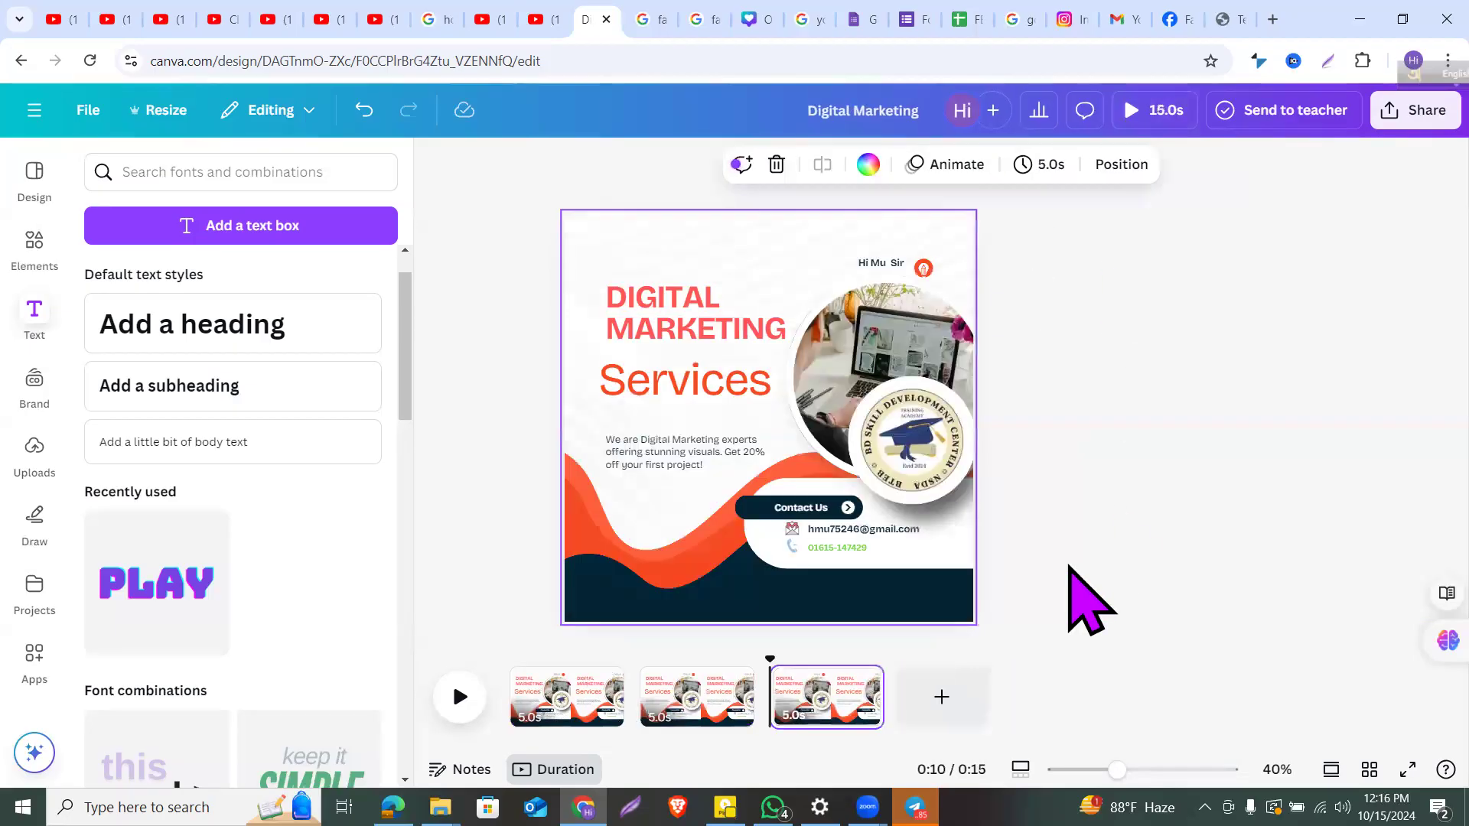
{"action": "left_click", "coordinate": [565, 689]}
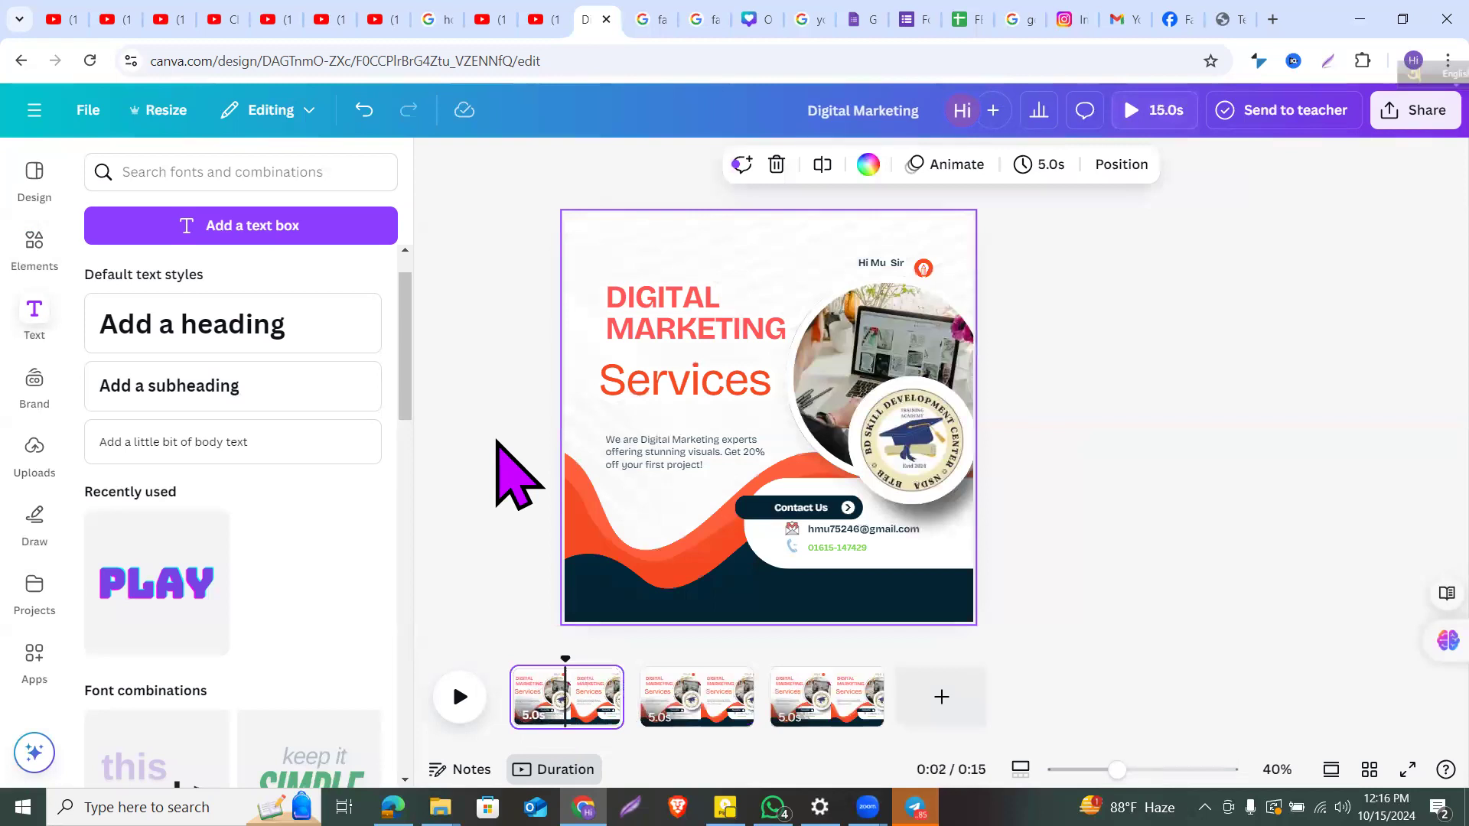
Step: Play the three-page preview through to 0:15 of 0:15
{"action": "left_click", "coordinate": [460, 697]}
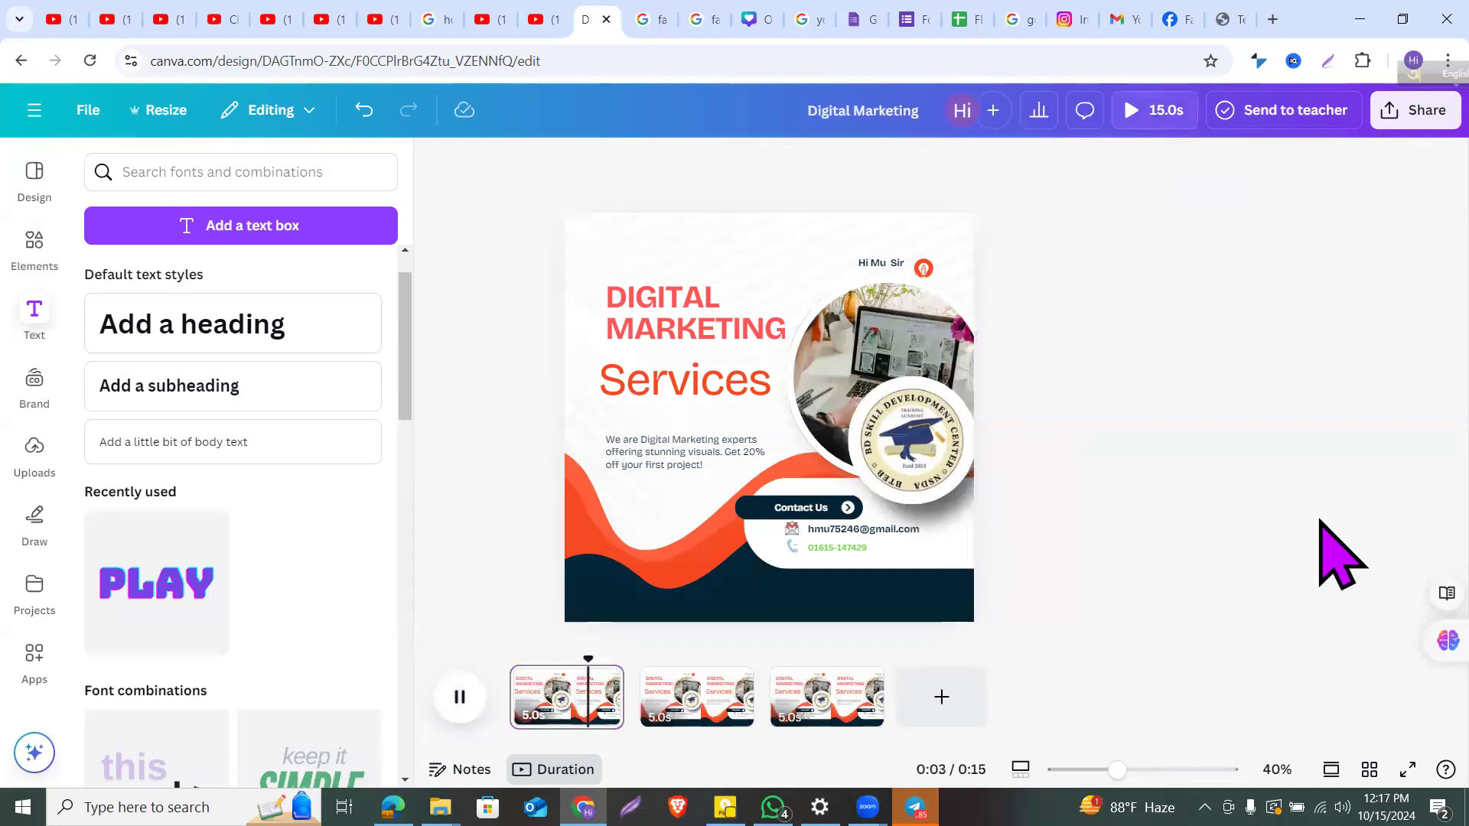
{"action": "left_click", "coordinate": [621, 693]}
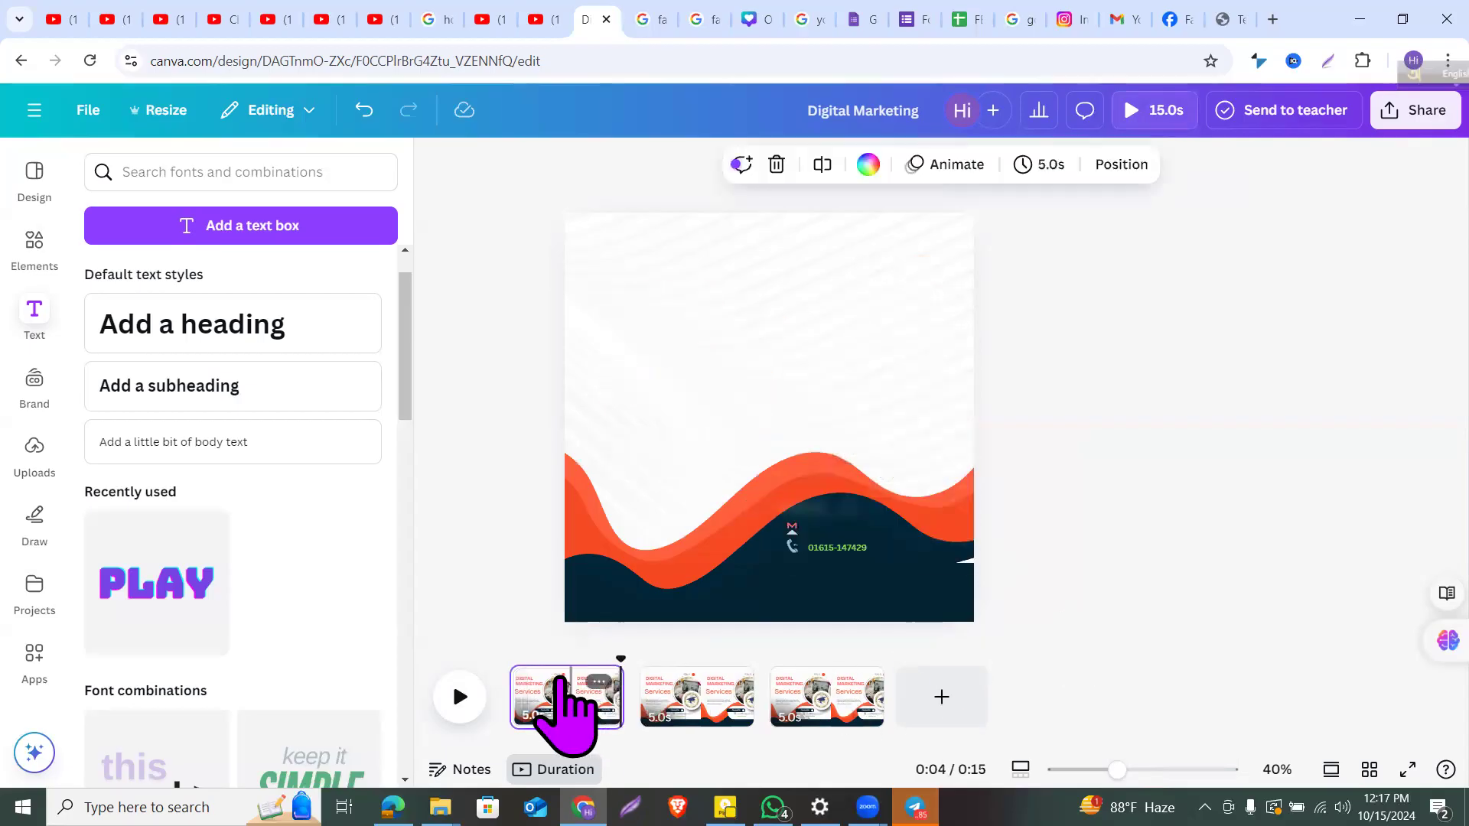
{"action": "left_click", "coordinate": [461, 696]}
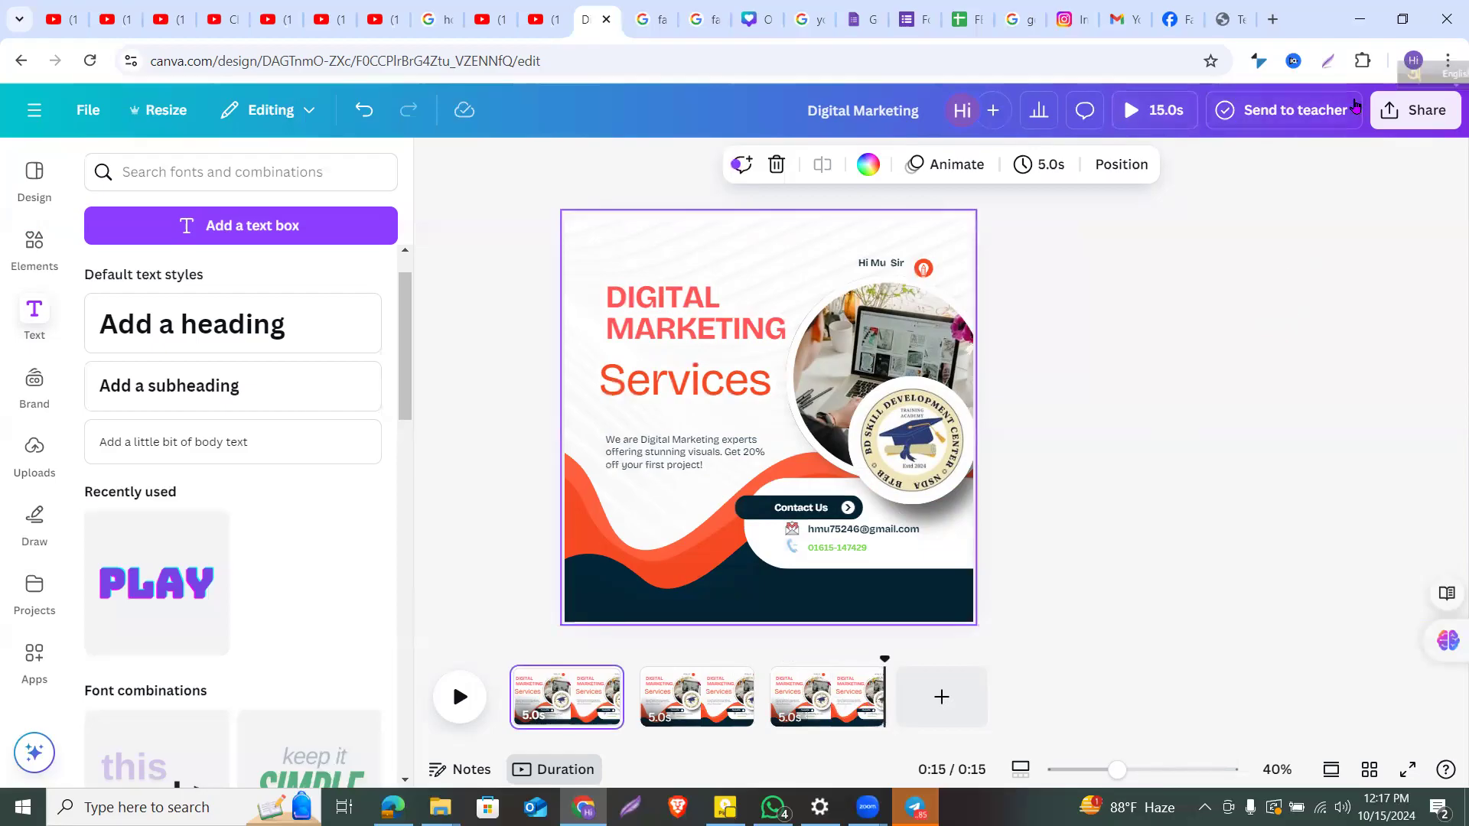
{"action": "left_click", "coordinate": [1350, 213]}
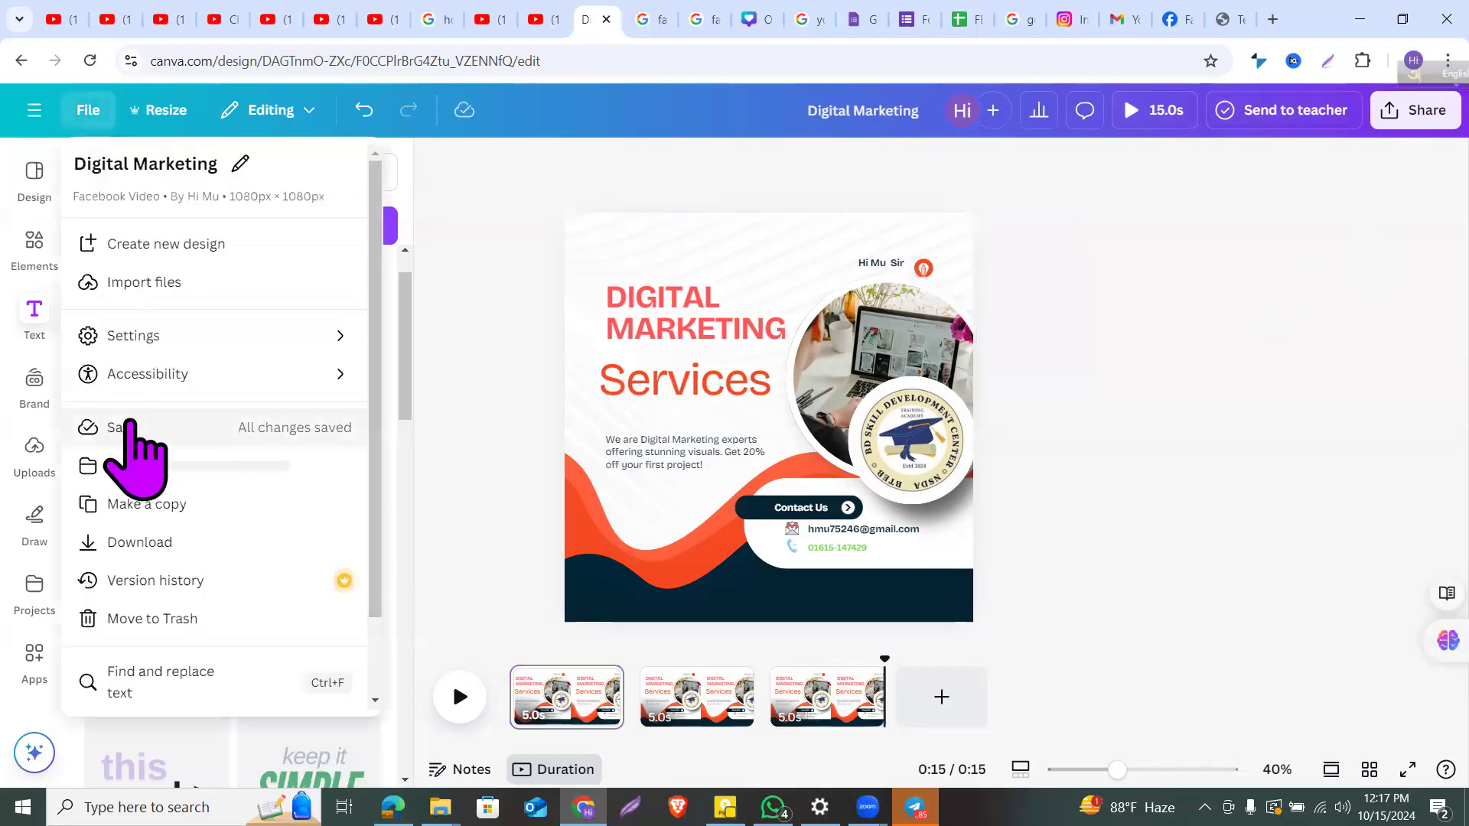
Step: Download All pages (3) as MP4 Video and check Digital Marketing.mp4 (2.3 MB) in Chrome's downloads
{"action": "left_click", "coordinate": [136, 428]}
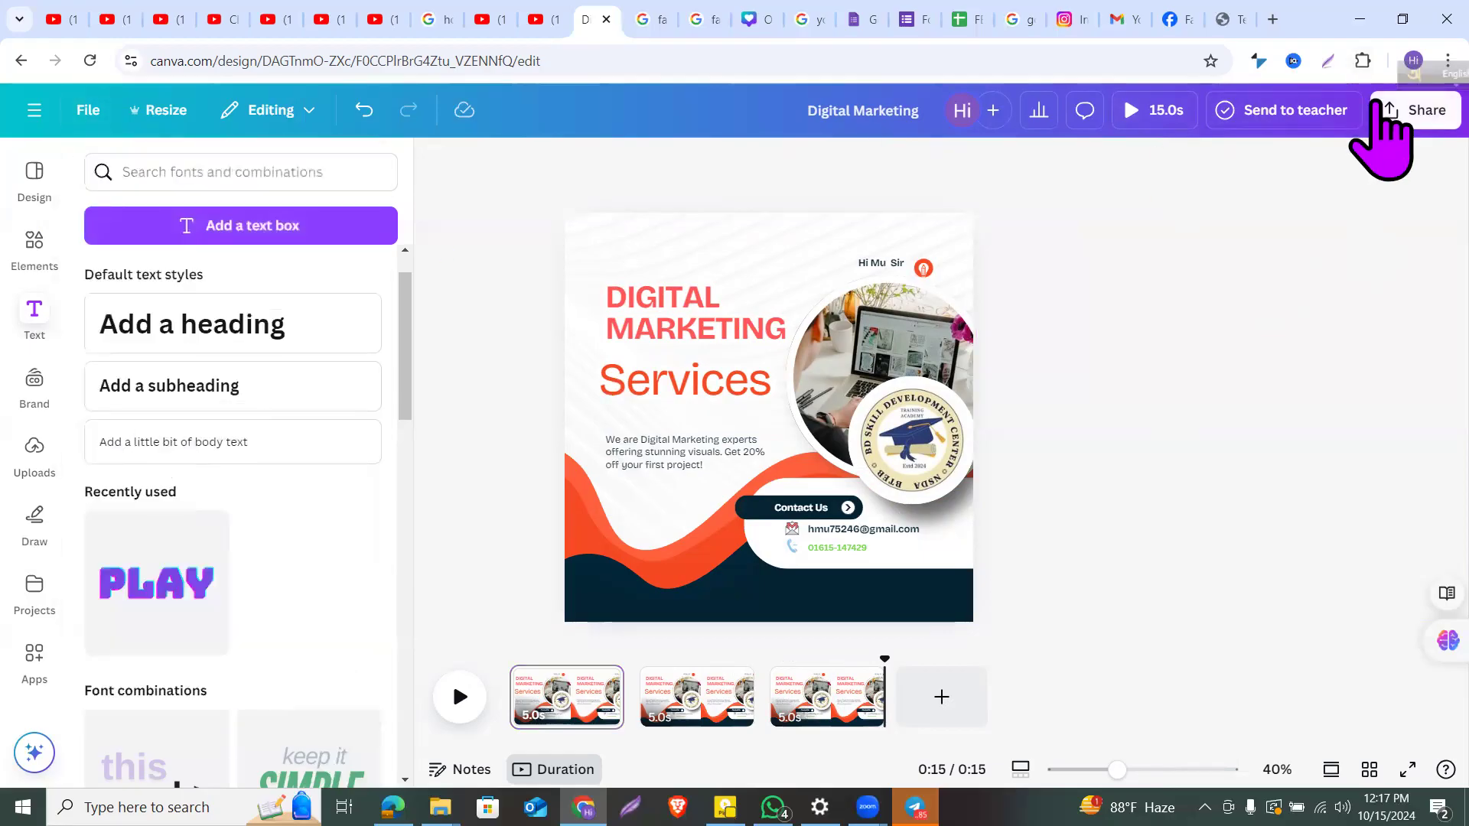
{"action": "left_click", "coordinate": [1404, 113]}
{"action": "left_click", "coordinate": [1134, 512]}
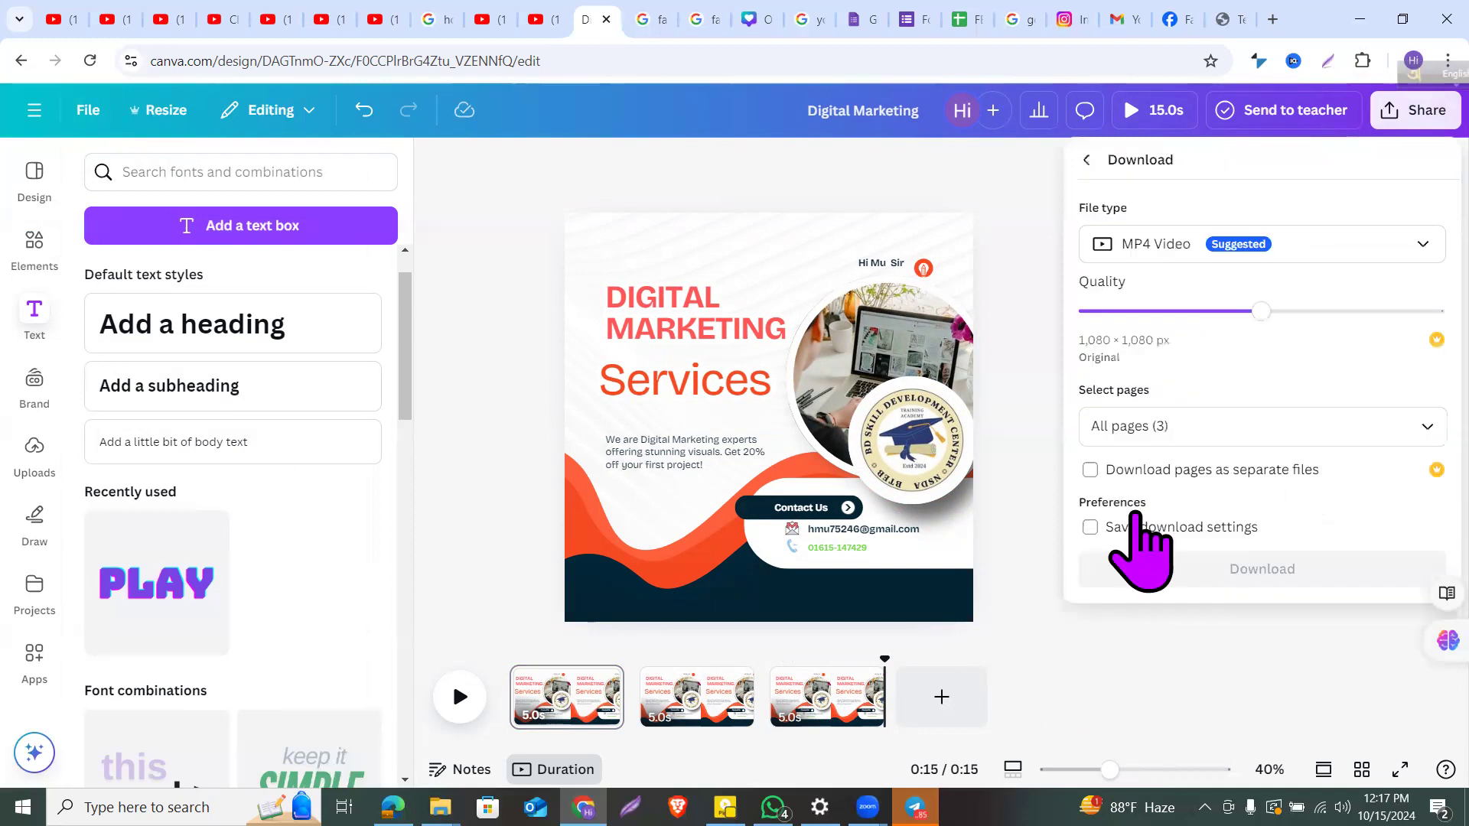
{"action": "left_click", "coordinate": [1146, 262]}
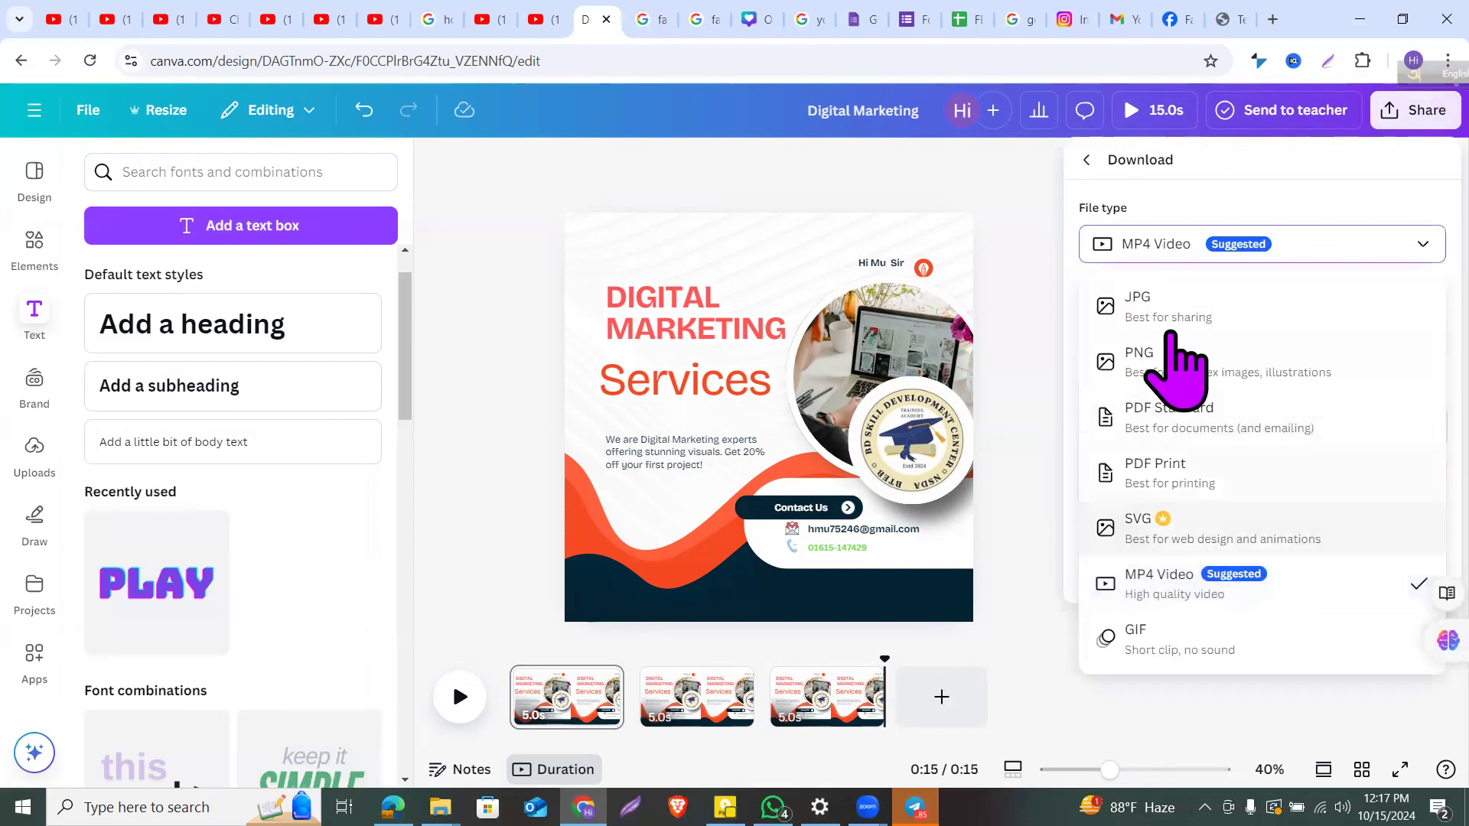
{"action": "left_click", "coordinate": [1293, 247]}
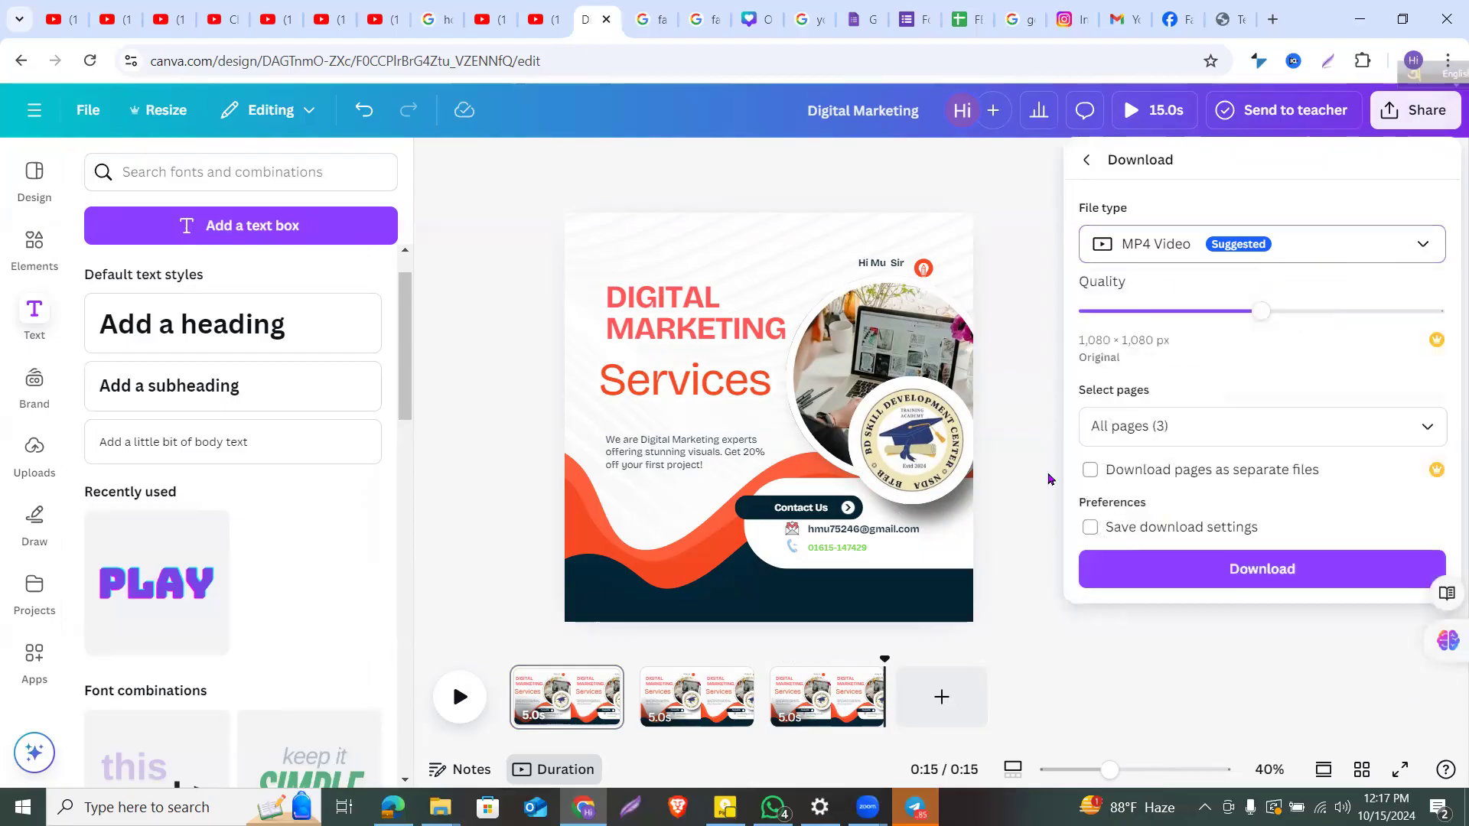
{"action": "left_click", "coordinate": [1184, 572]}
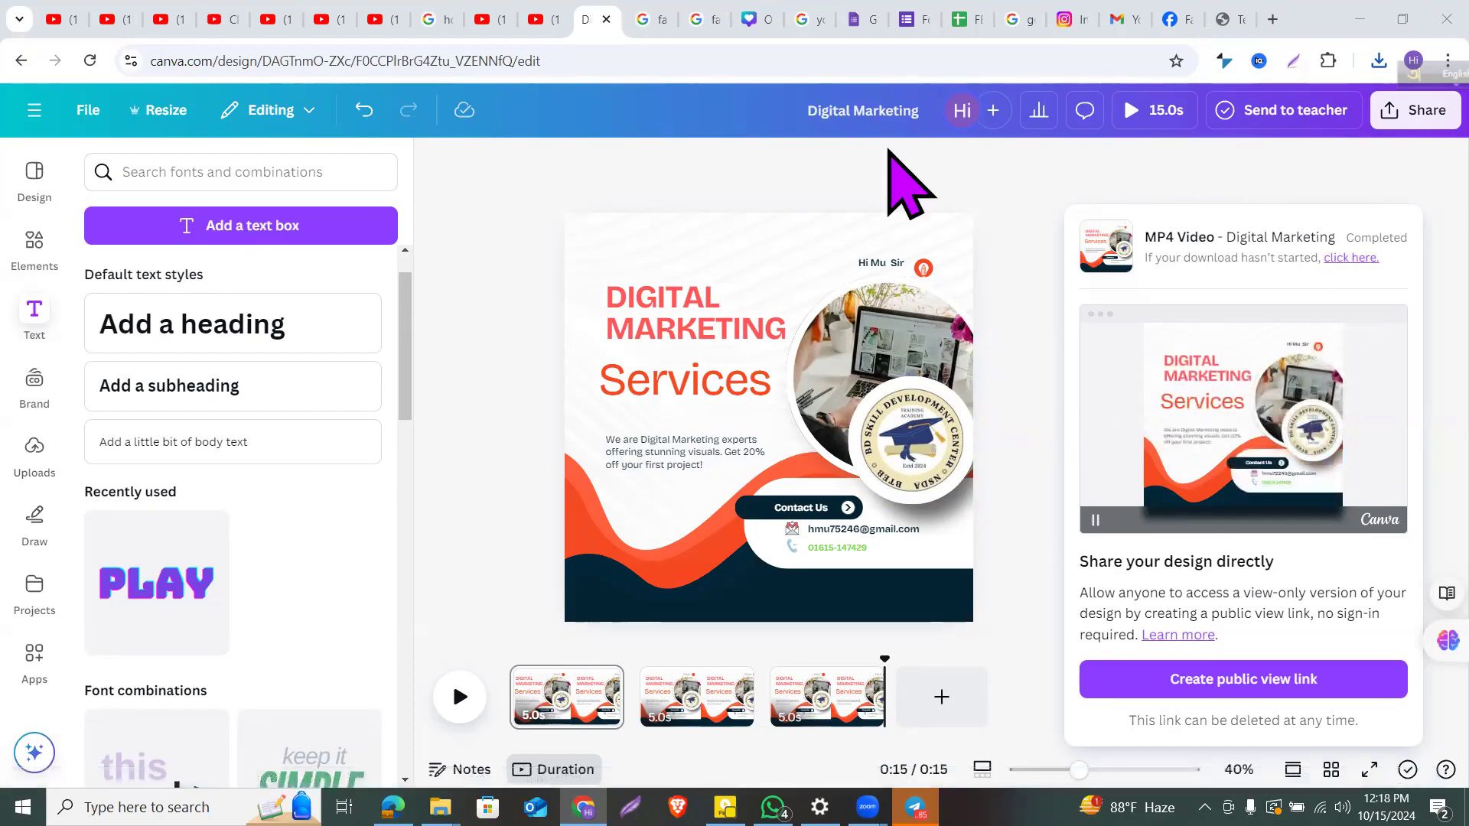
{"action": "left_click", "coordinate": [1374, 61]}
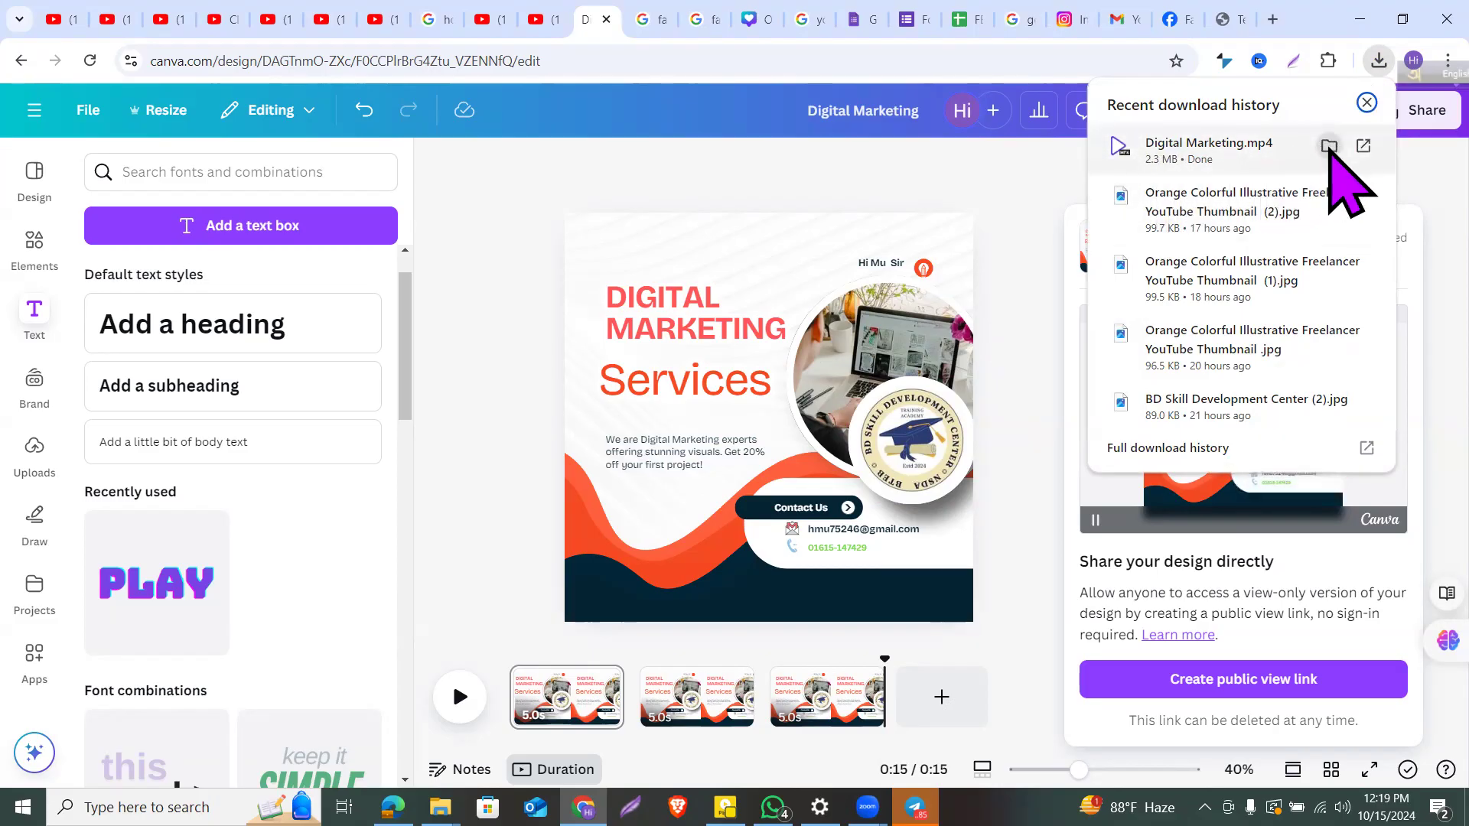
Step: Show Digital Marketing.mp4 in the Downloads folder and dismiss PotPlayer's Auto Update dialog
{"action": "left_click", "coordinate": [1329, 147]}
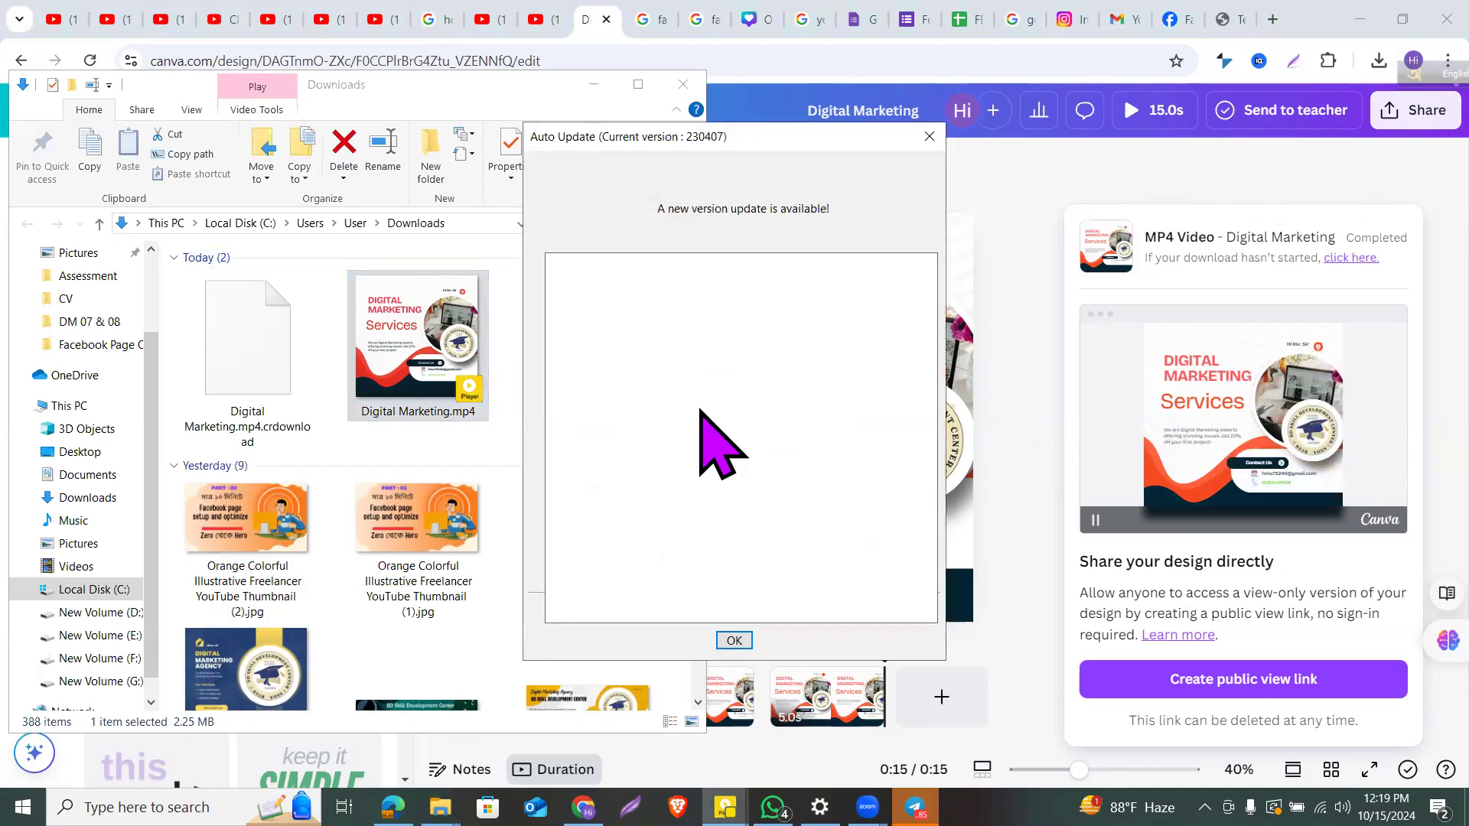
{"action": "left_click", "coordinate": [931, 138]}
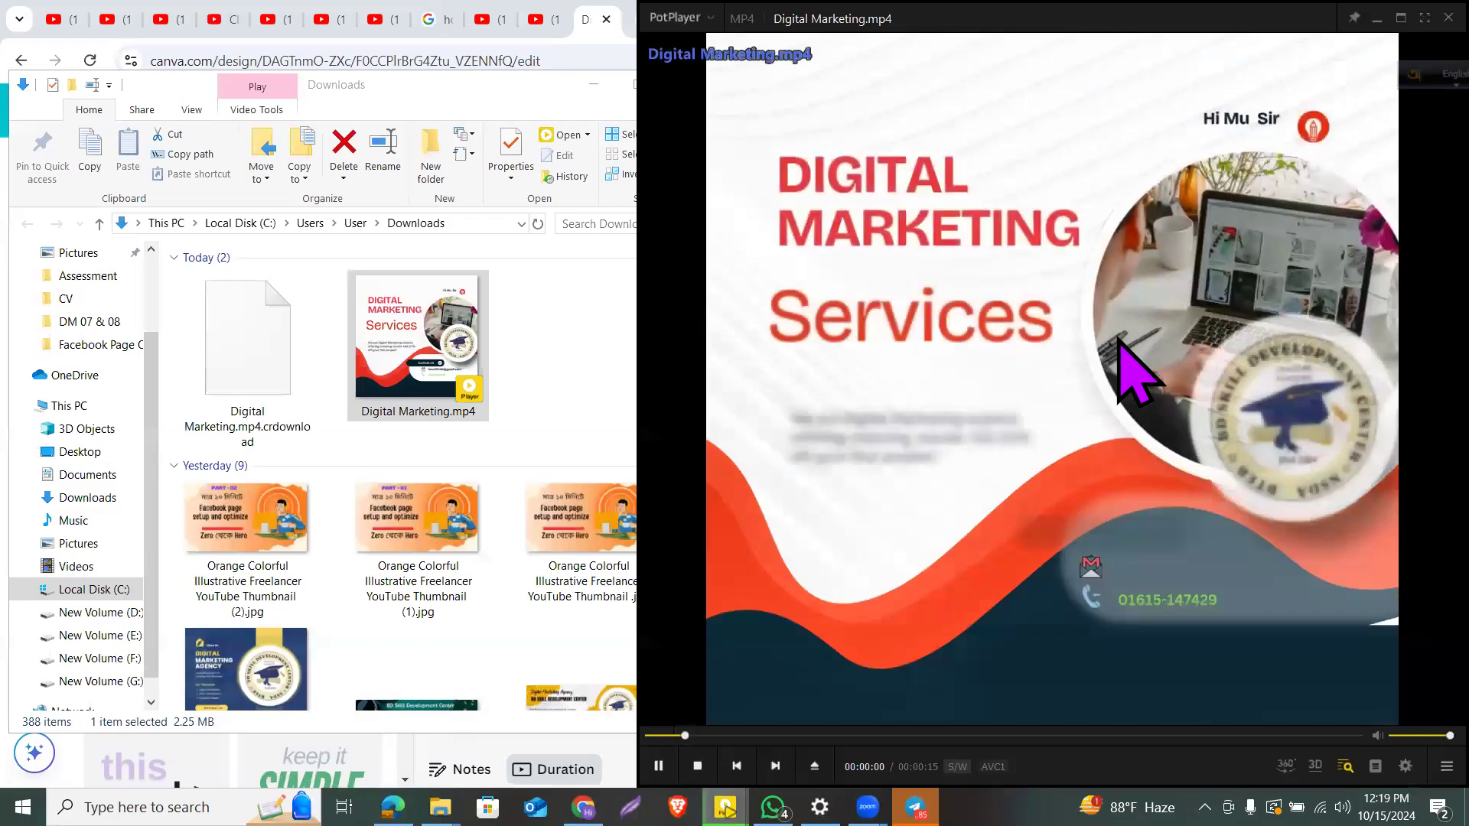
Step: Watch Digital Marketing.mp4 fullscreen in PotPlayer from the start, then exit fullscreen
{"action": "double_click", "coordinate": [1118, 339]}
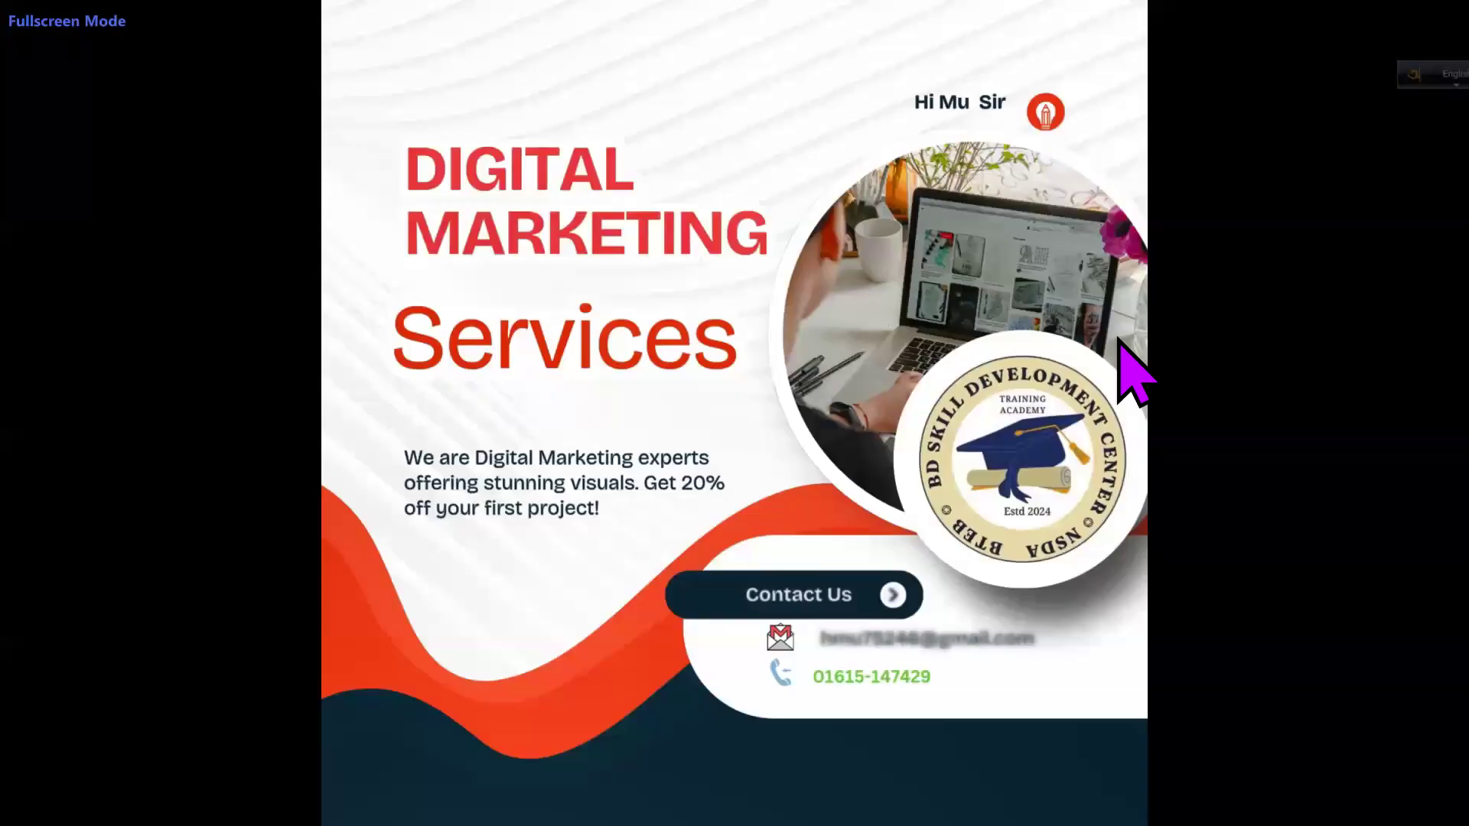
{"action": "key", "text": "Left"}
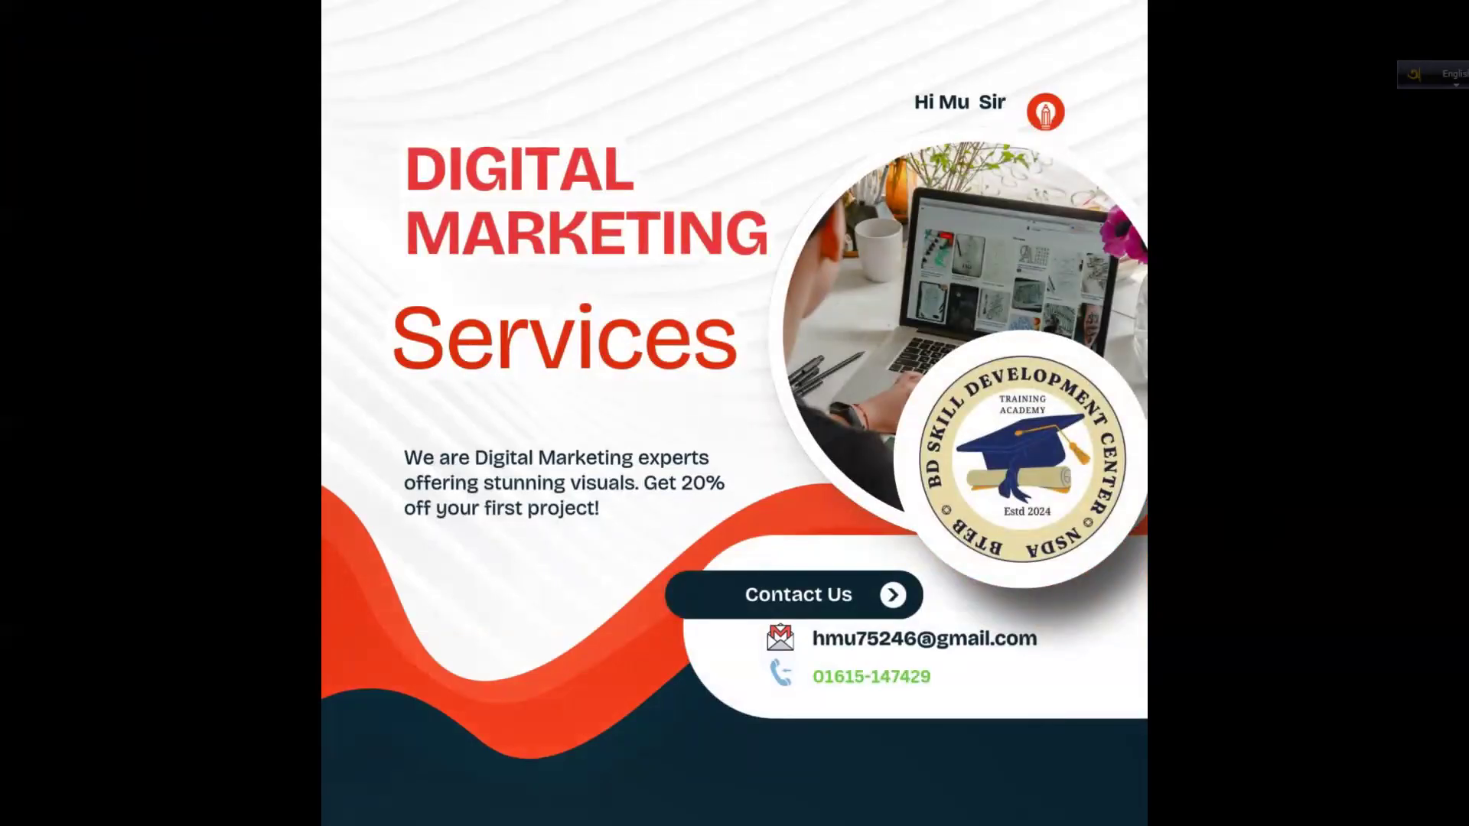
{"action": "key", "text": "Escape"}
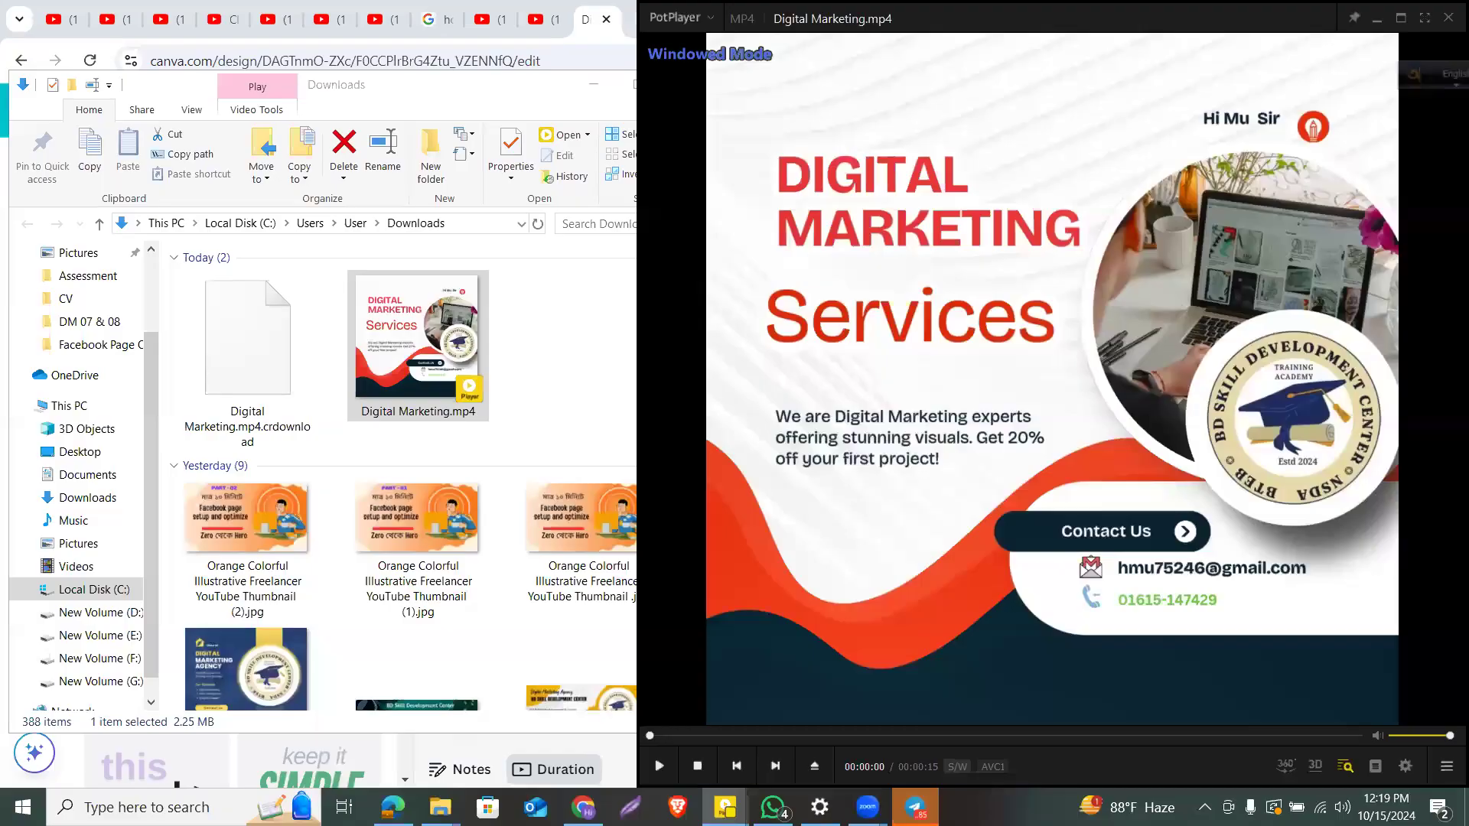
Step: Shrink the player to half size, move and minimize it, then dismiss Canva's download-completed panel
{"action": "key", "text": "alt+1"}
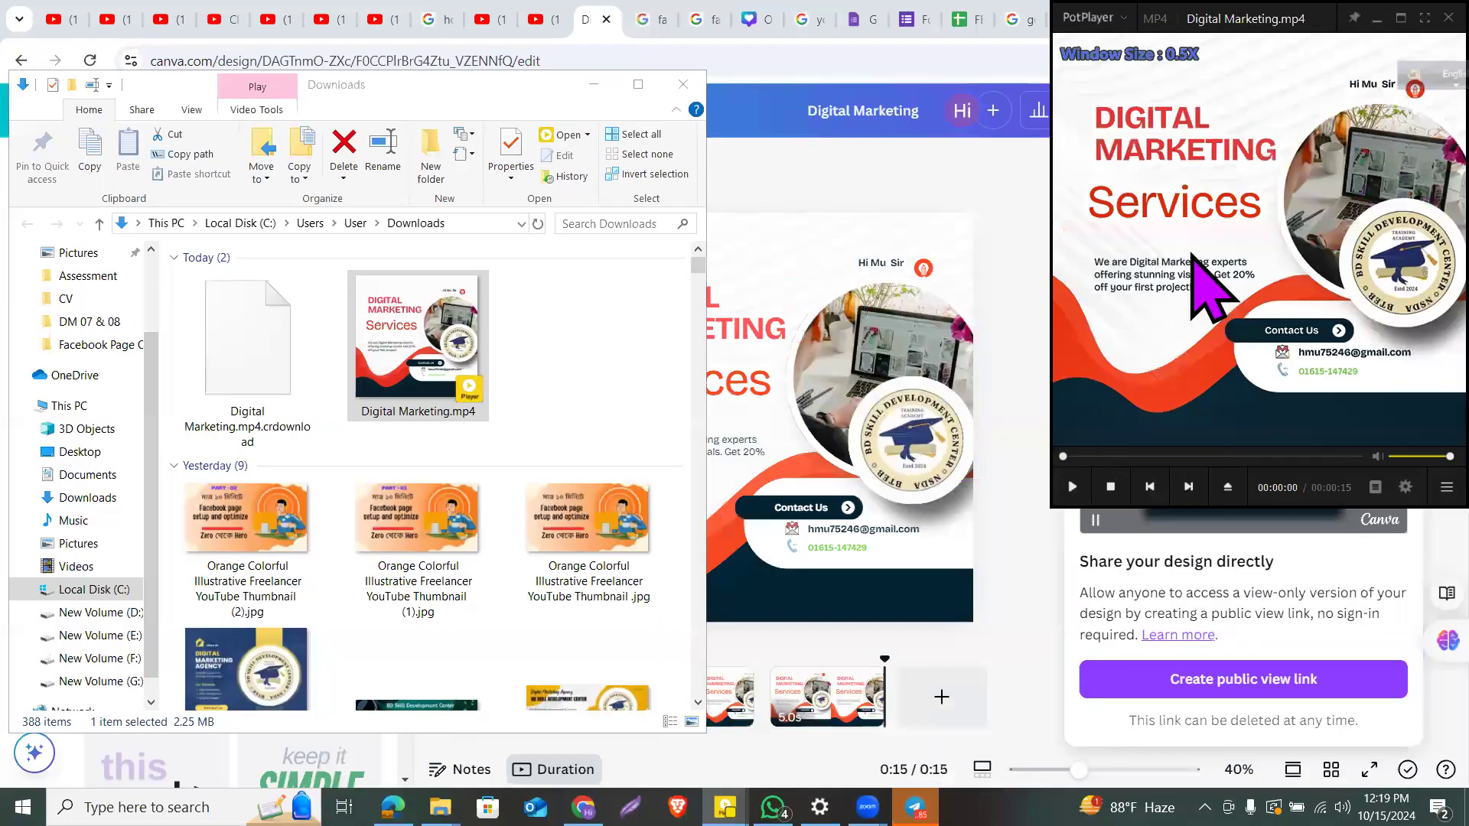
{"action": "left_click_drag", "start_coordinate": [1192, 257], "coordinate": [390, 436]}
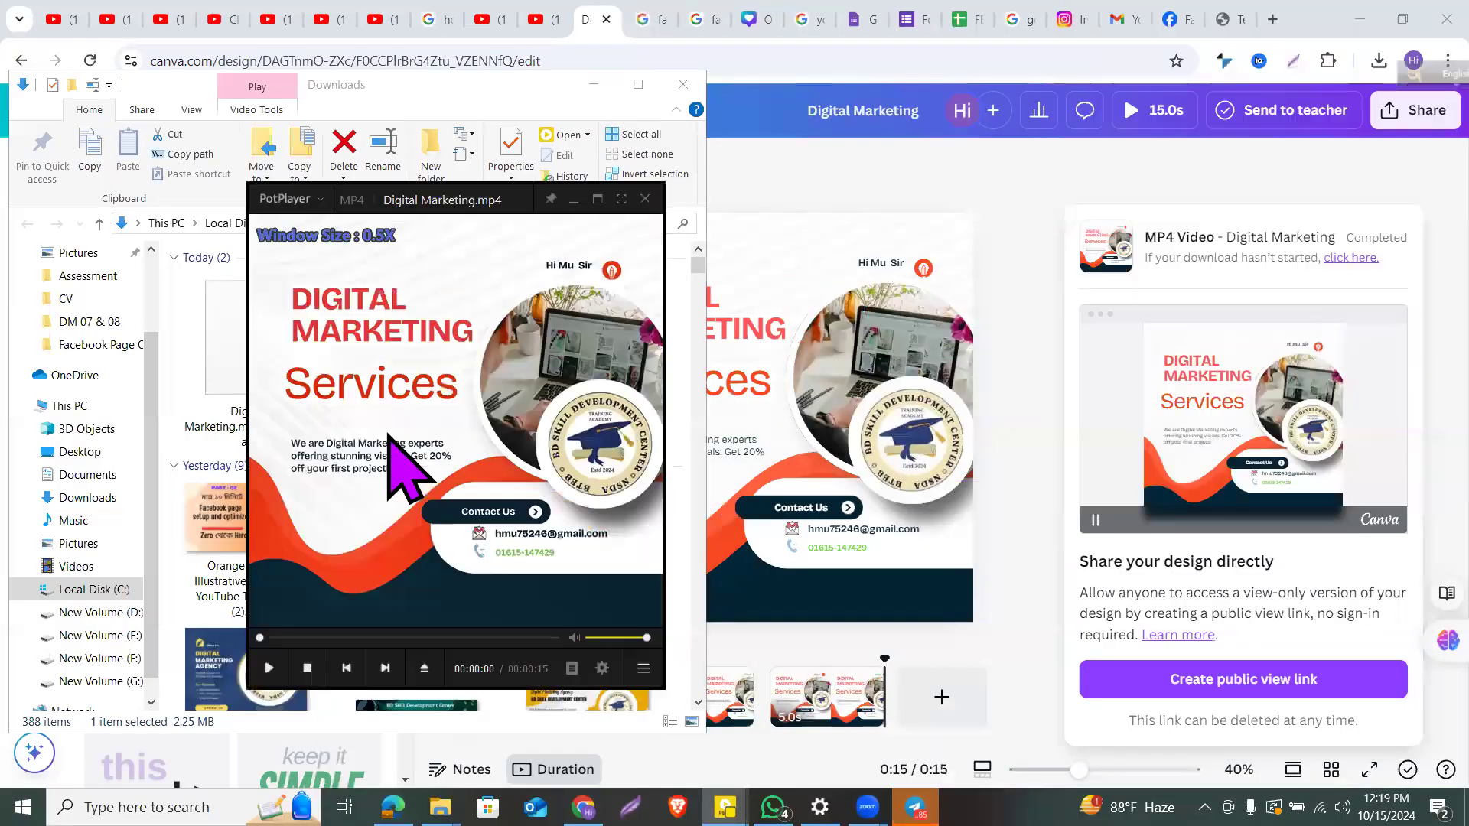
{"action": "left_click", "coordinate": [573, 201]}
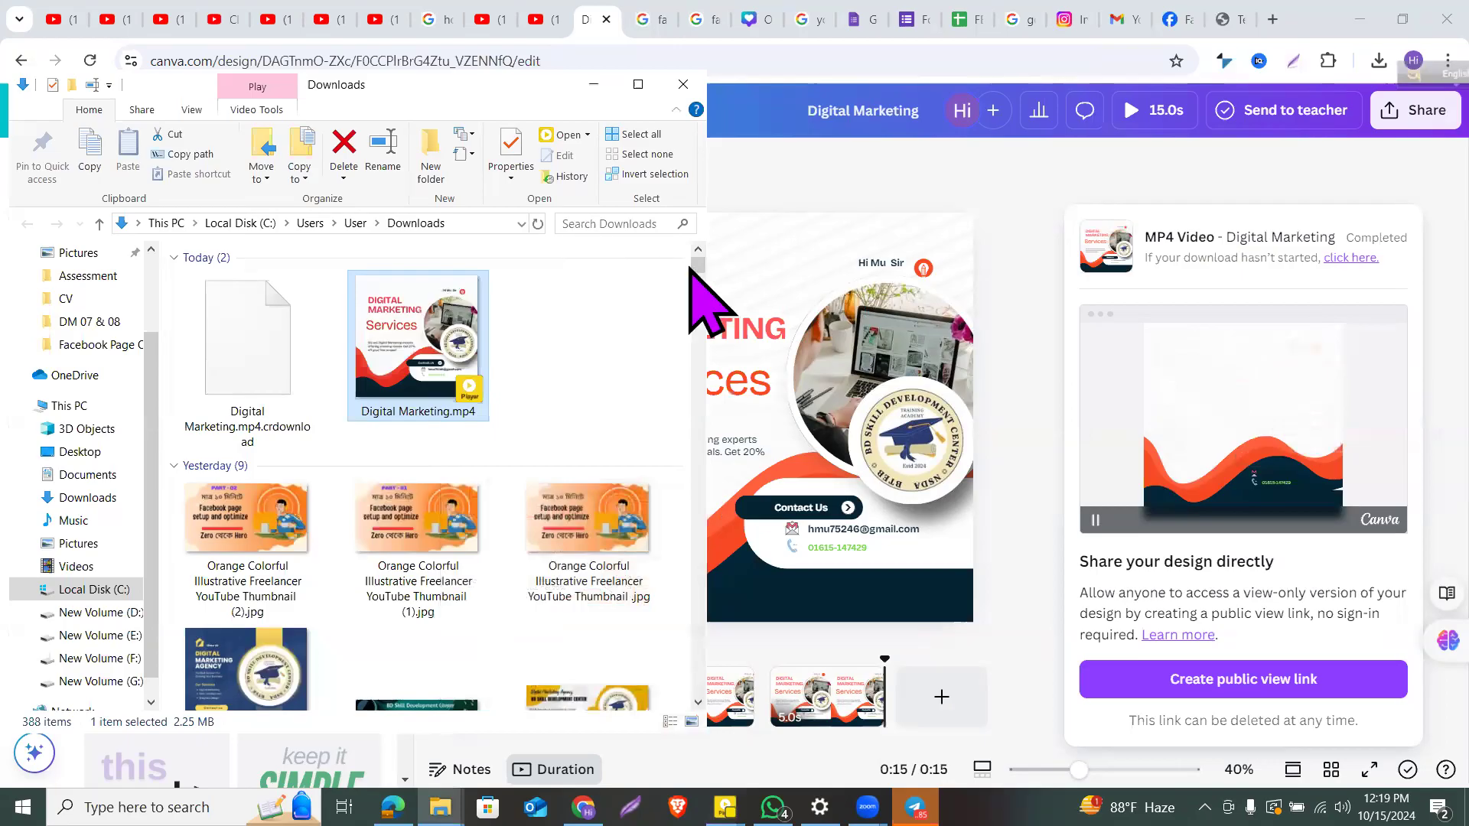
{"action": "left_click", "coordinate": [853, 185]}
{"action": "left_click", "coordinate": [853, 185]}
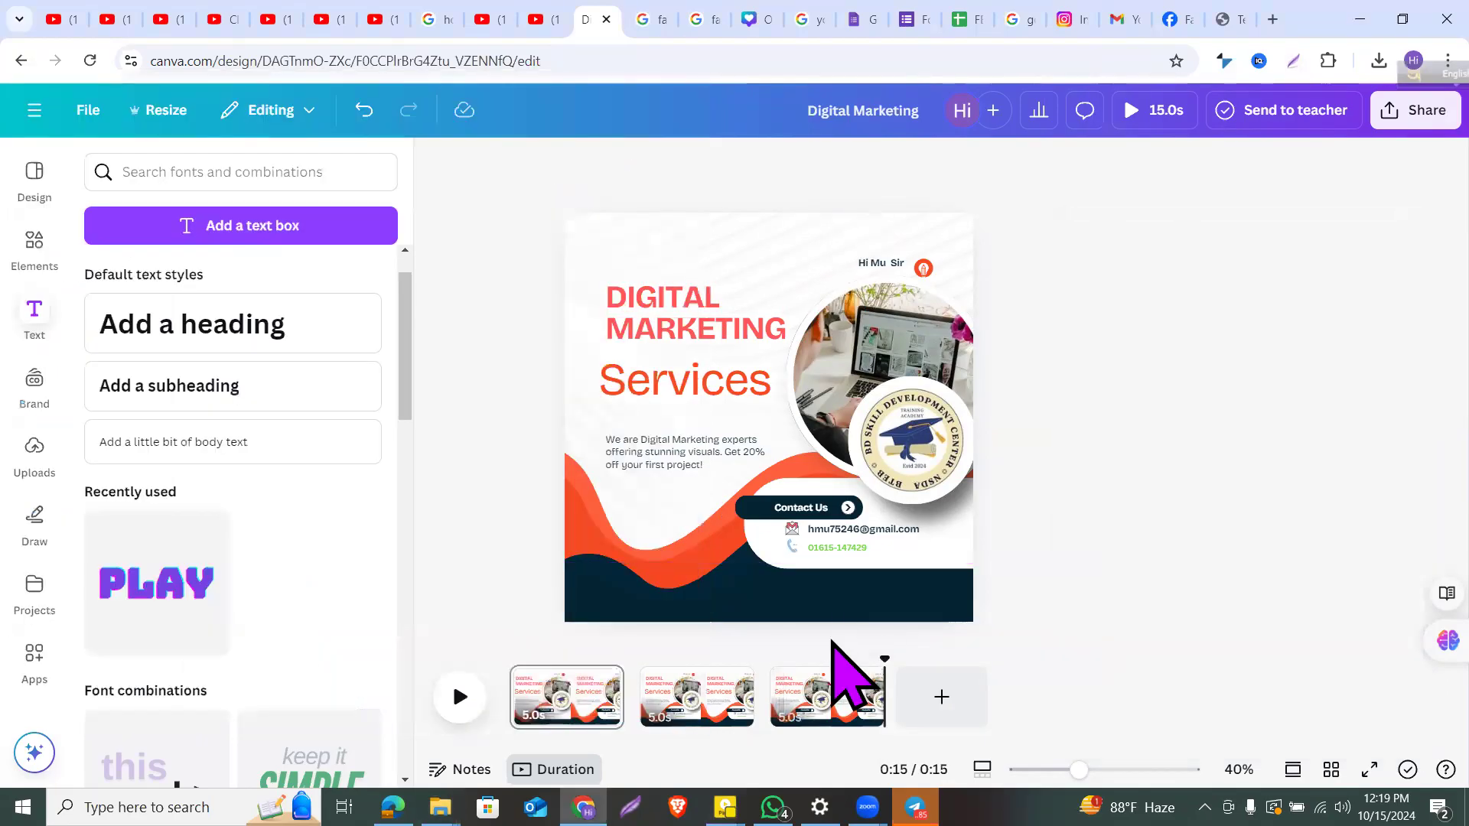